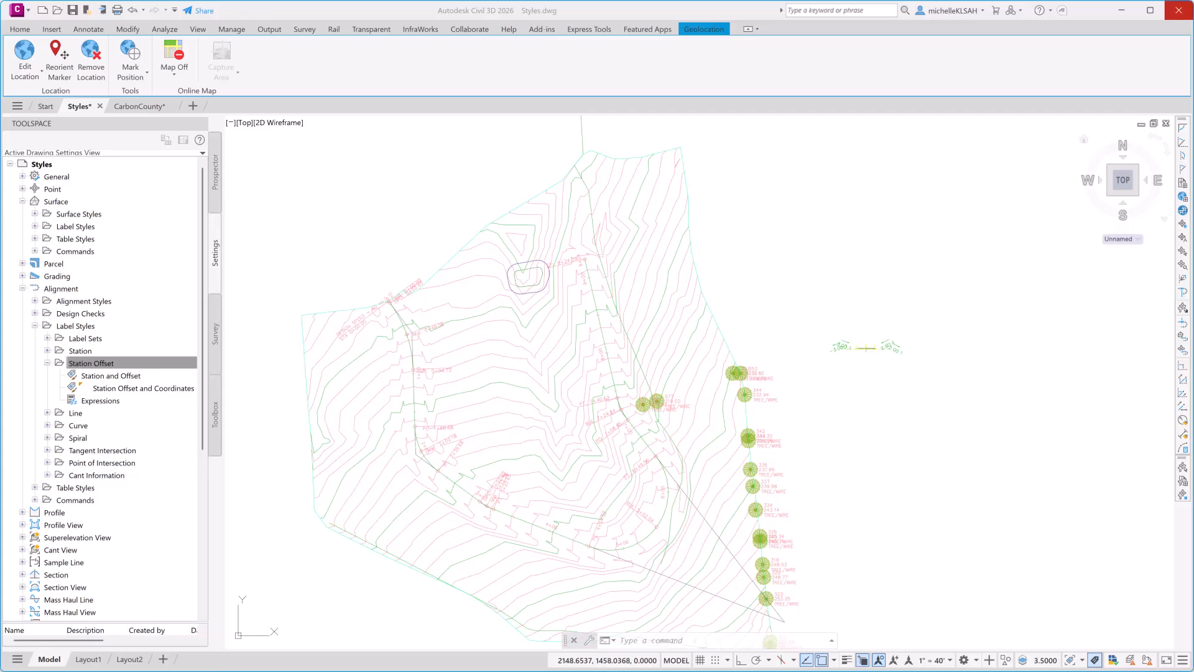
- Set the FG surface's style to Contours and Triangles in its surface properties
left_click(623, 199)
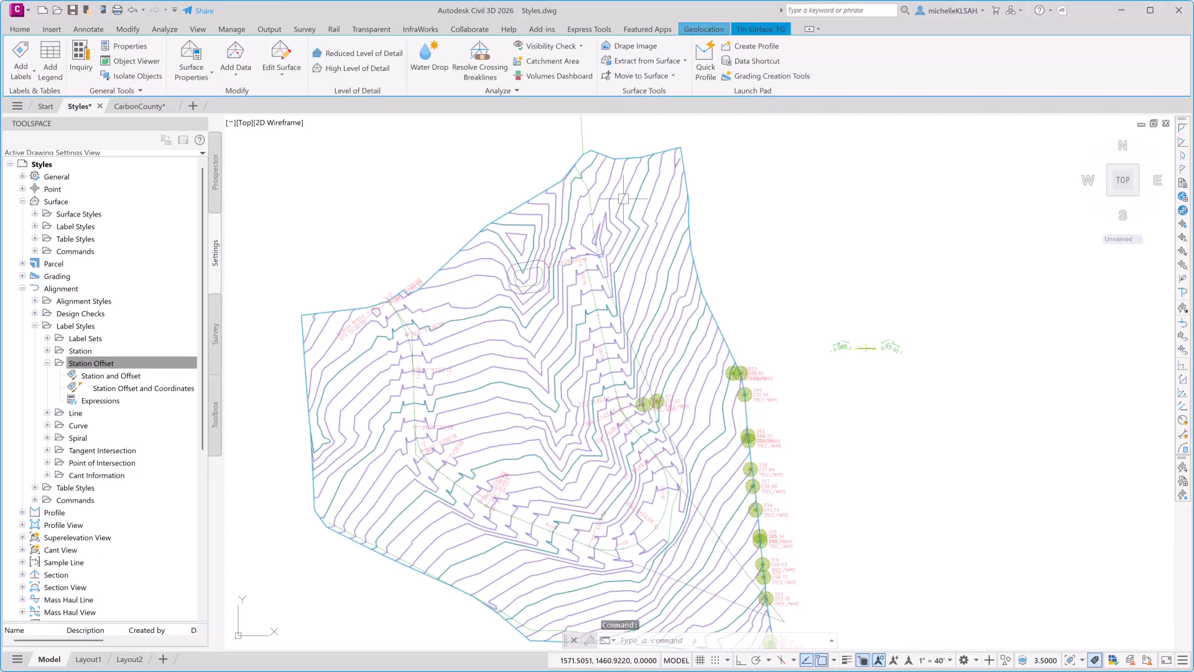
left_click(201, 62)
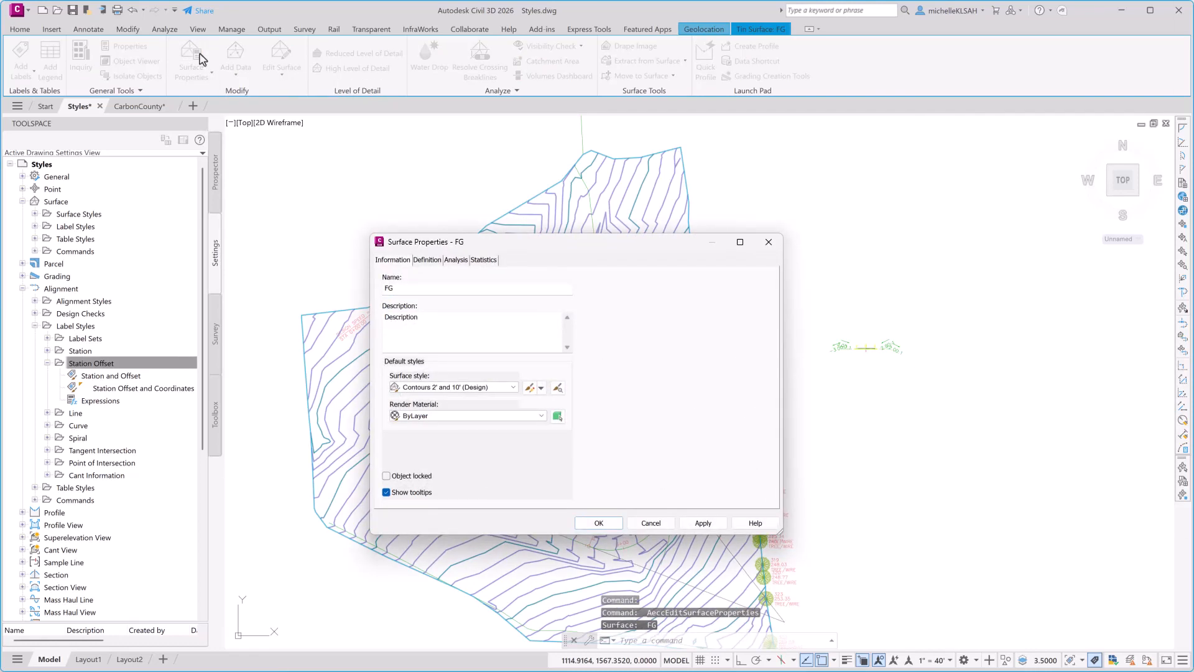
left_click(454, 387)
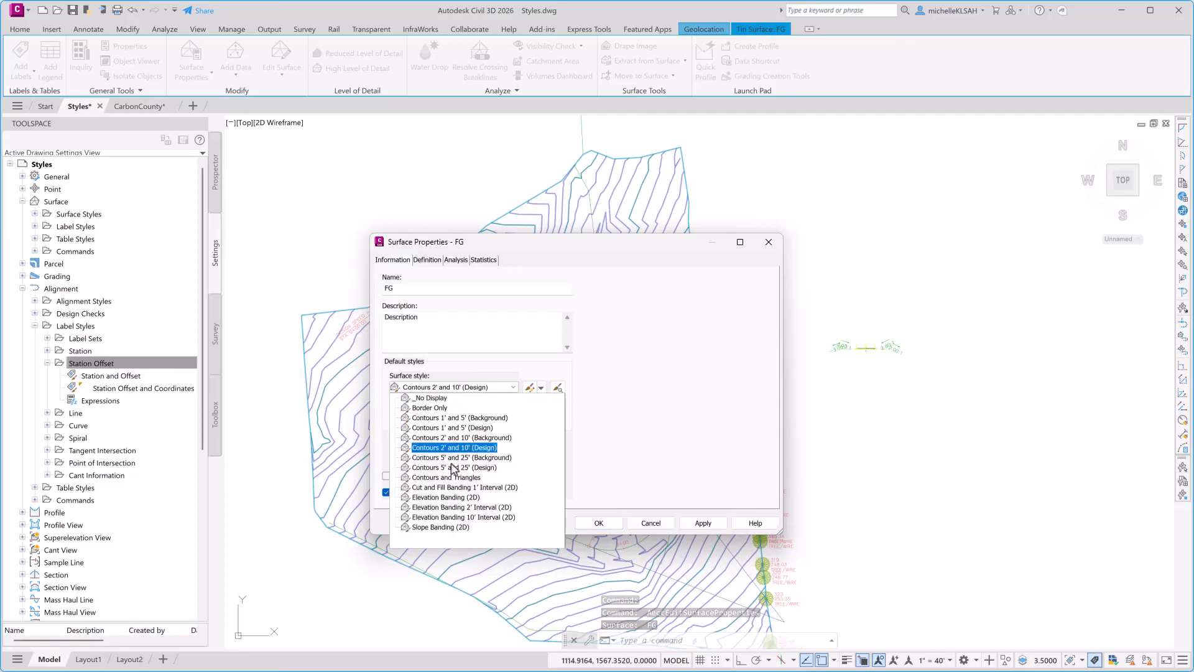
left_click(447, 477)
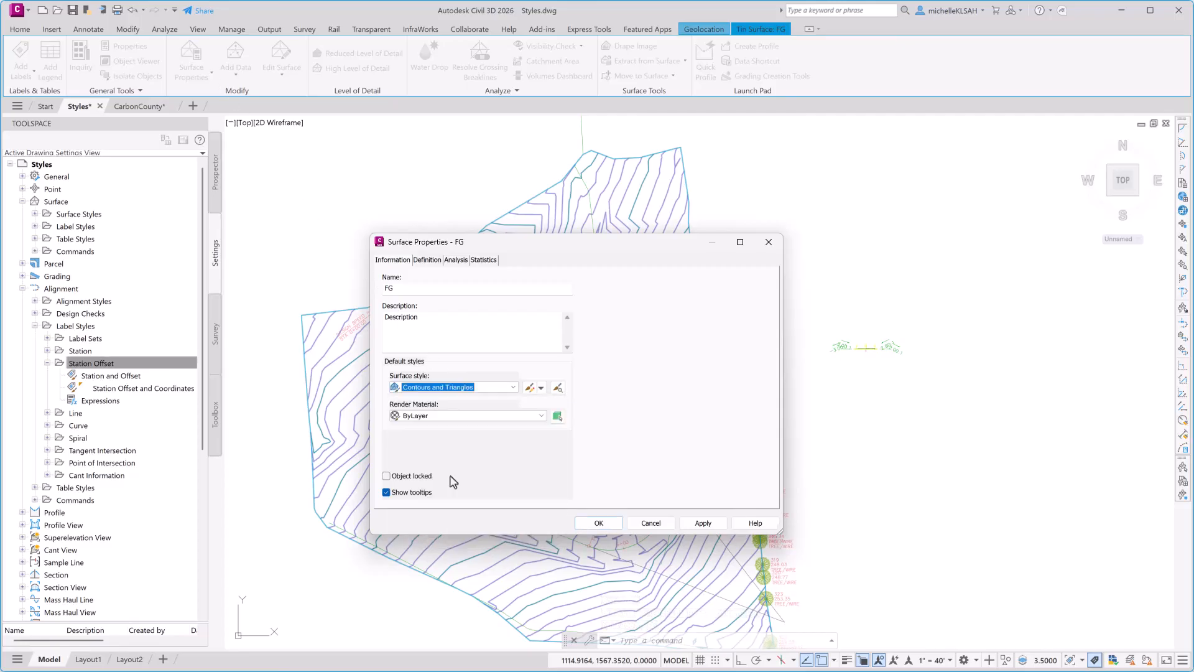
left_click(588, 522)
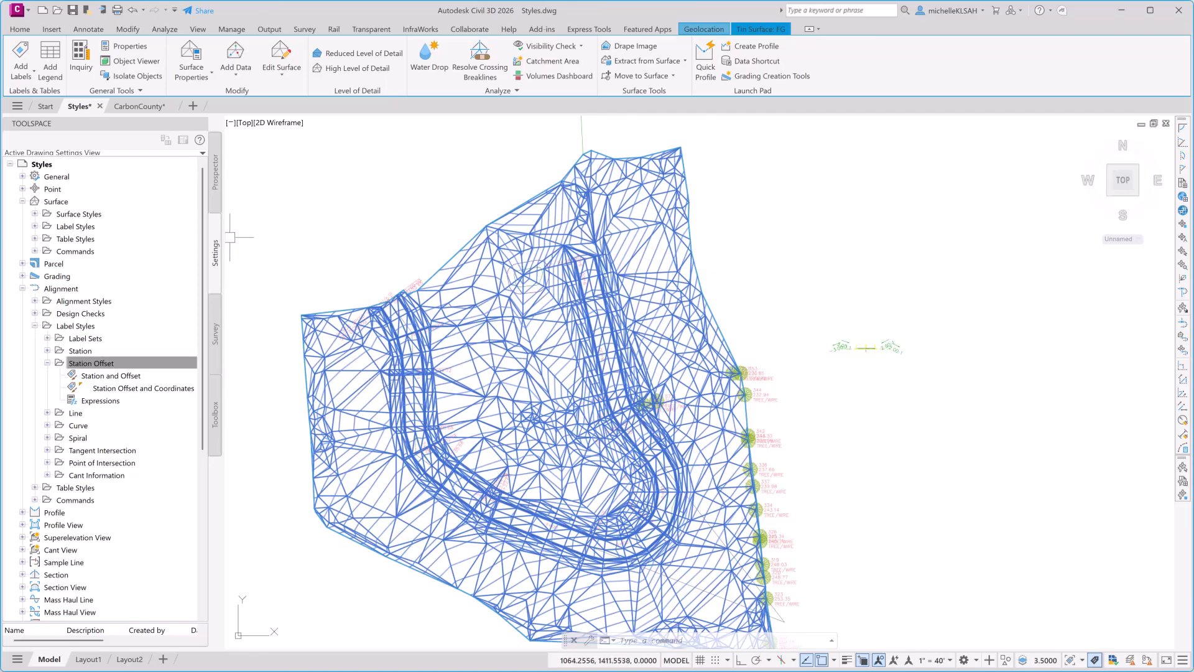
- Open the Contours and Triangles surface style for editing and view its component display for the Model view direction
left_click(35, 214)
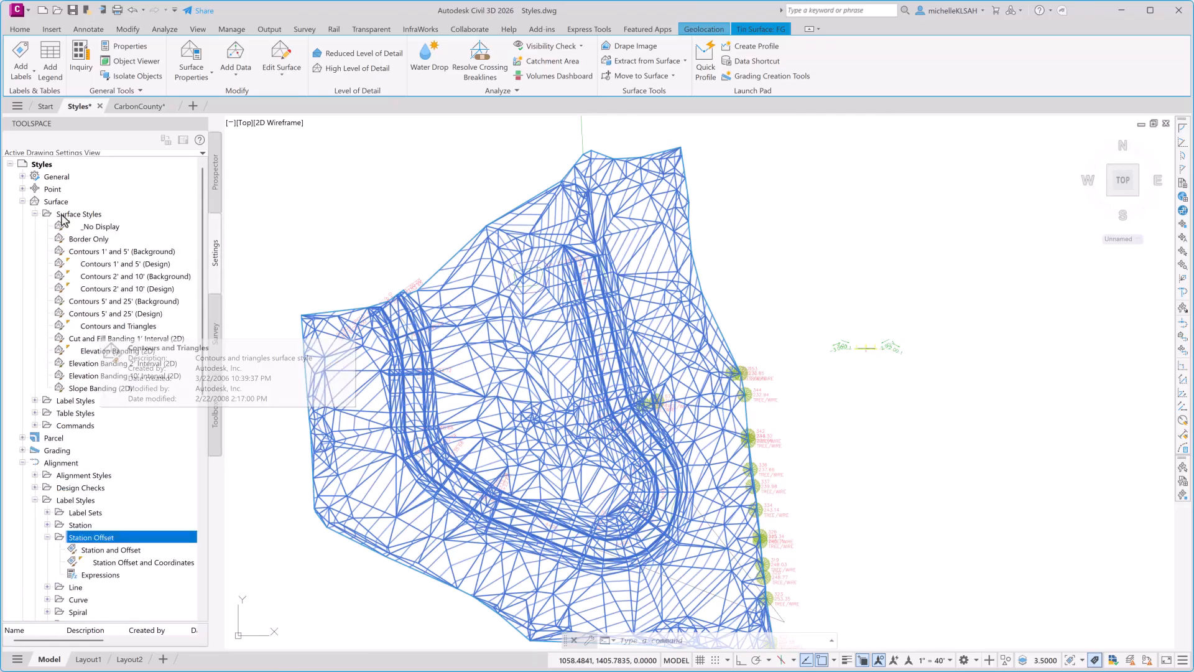
right_click(102, 328)
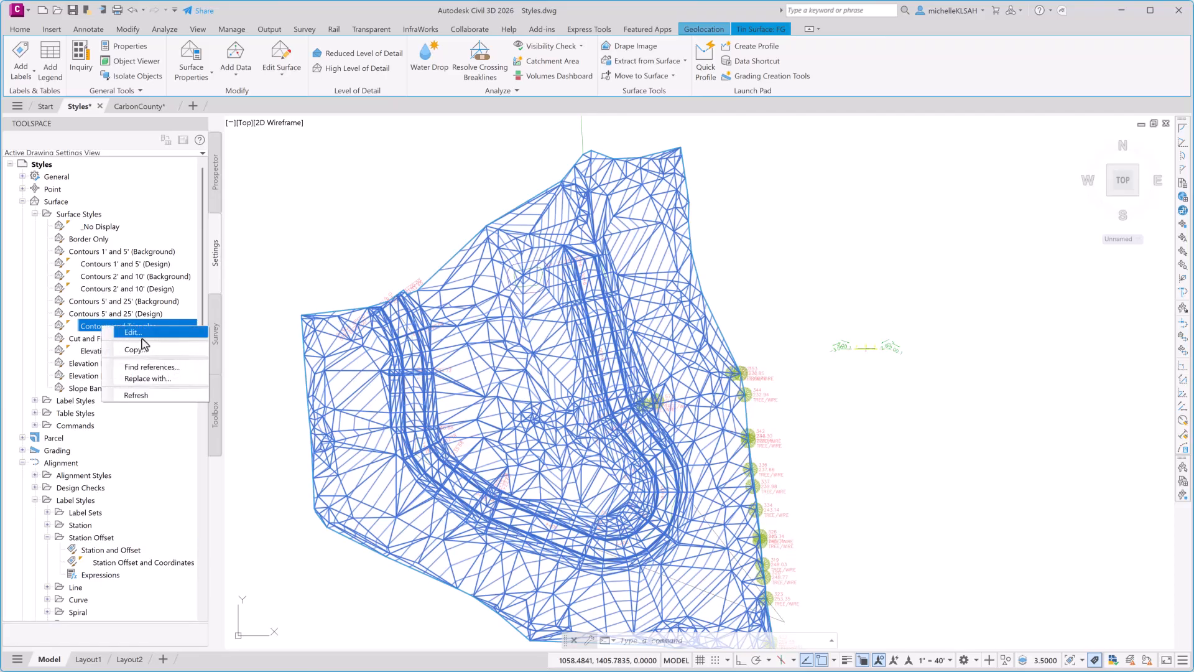
left_click(142, 336)
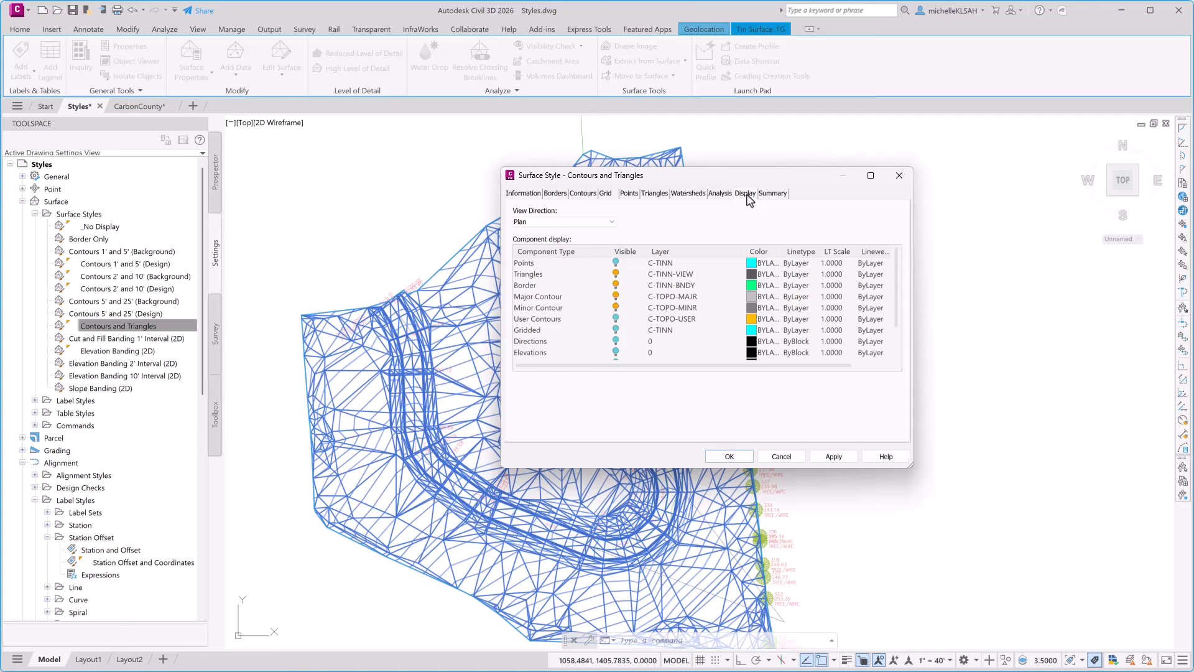
left_click(612, 224)
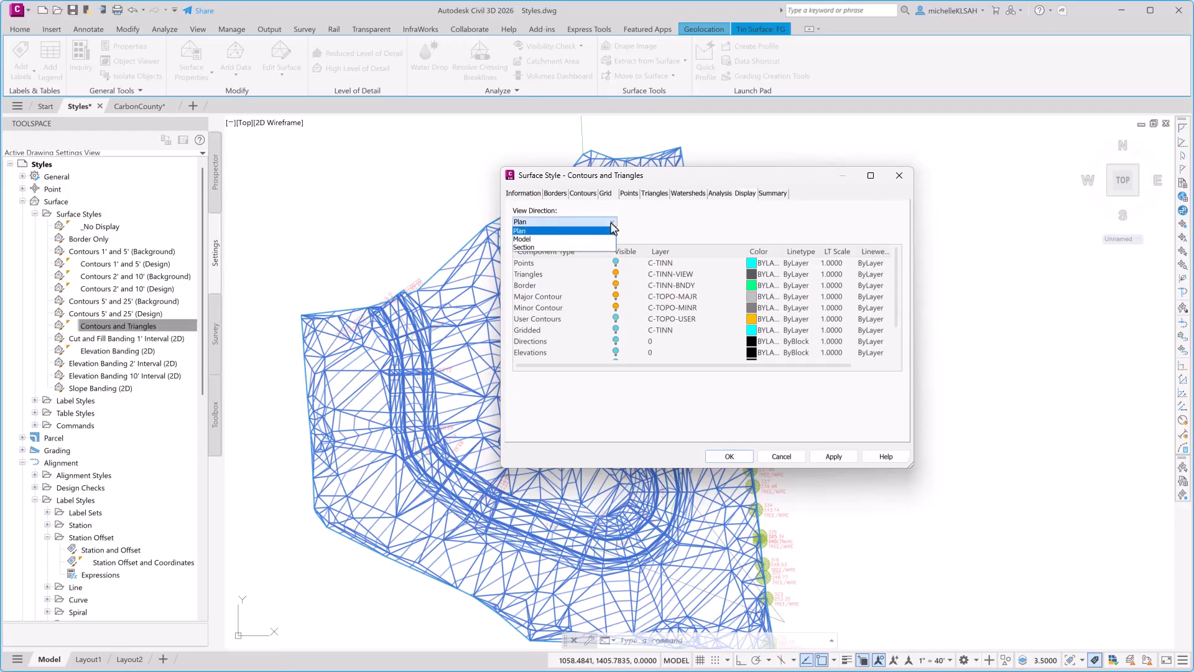
key("Down")
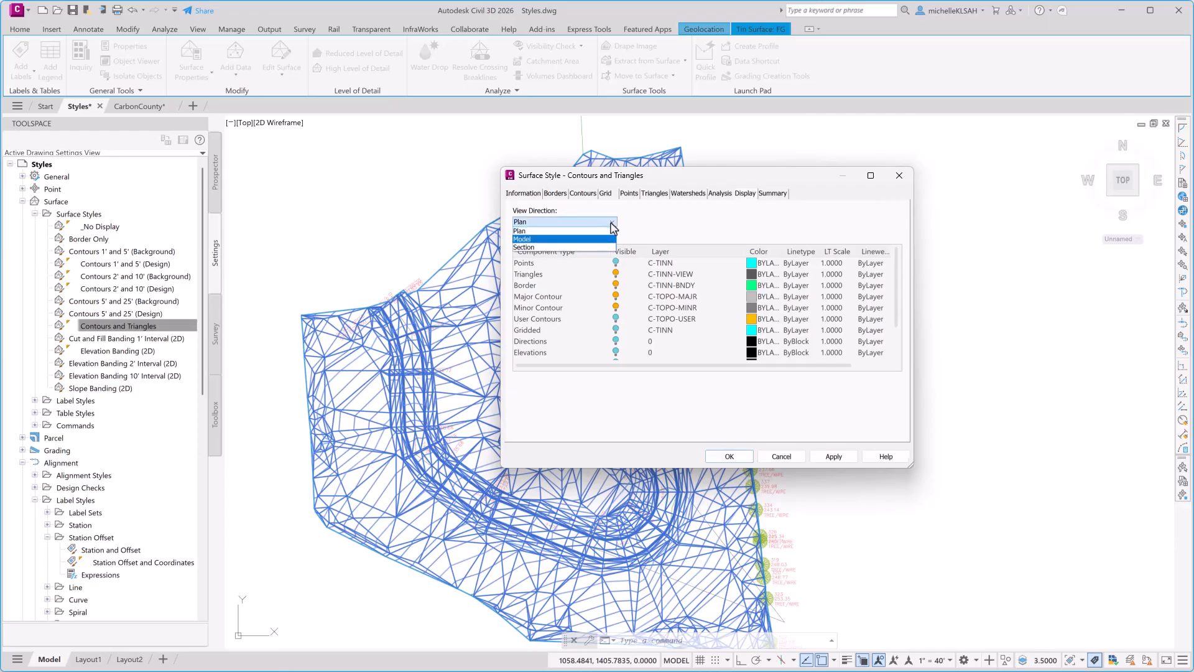
key("Down")
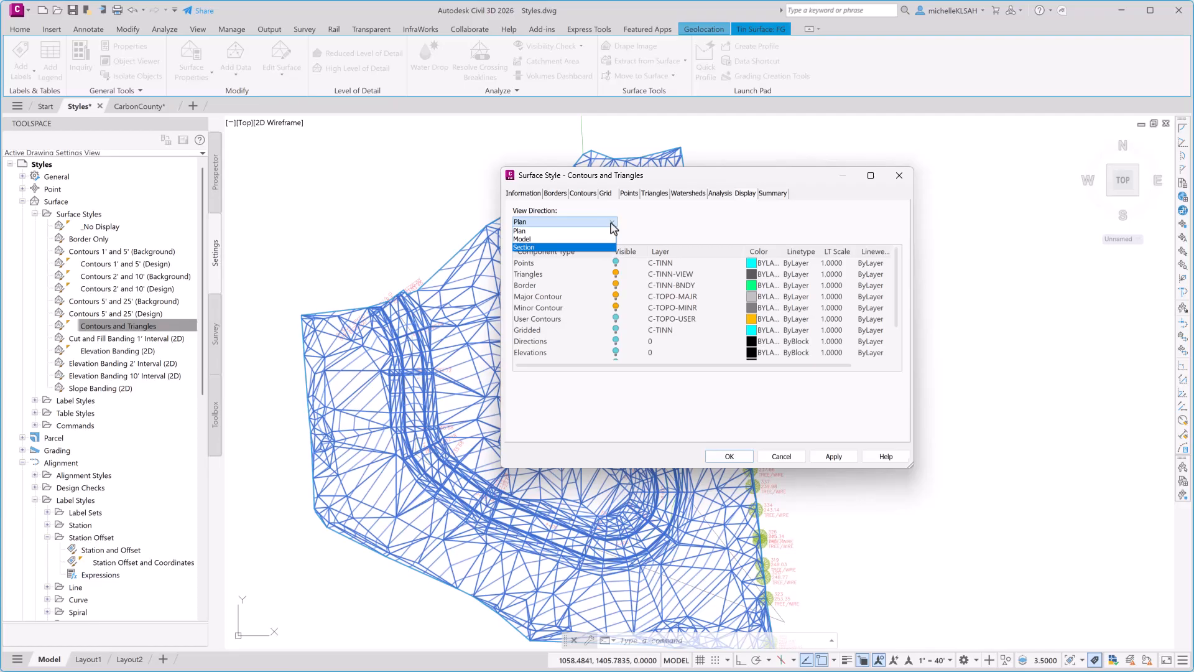
key("Up")
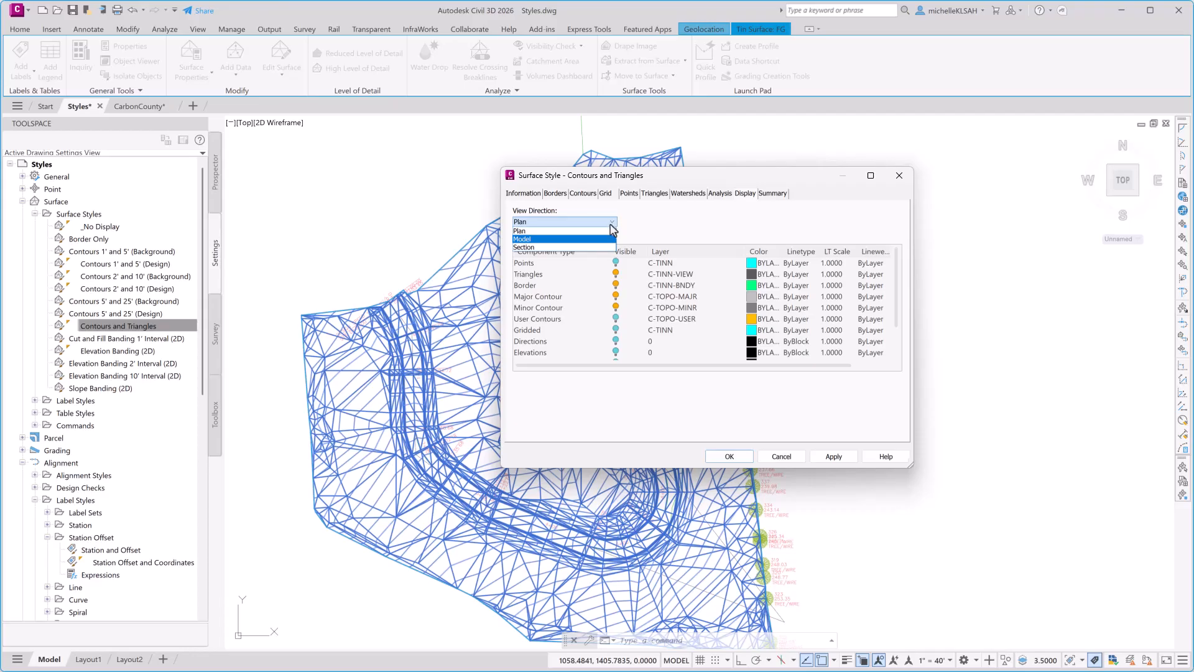
left_click(607, 239)
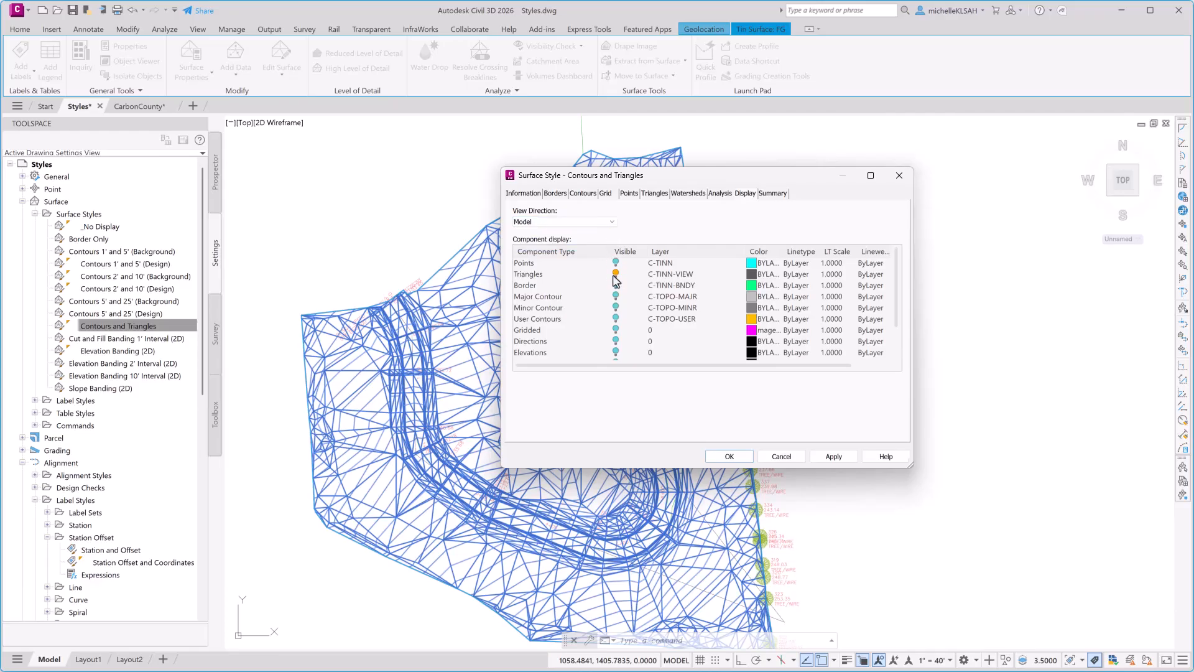
- Check the components' Model visibility, return the view direction to Plan, then accept the surface style and clear the selection
scroll(613, 277, "down", 1)
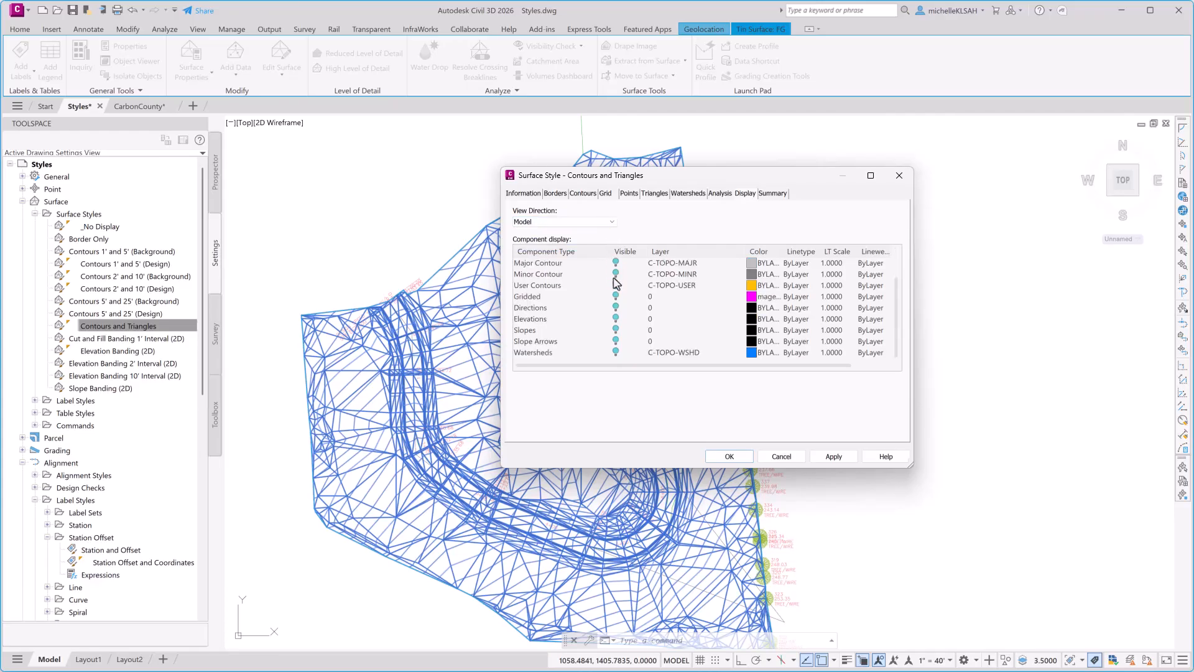
scroll(616, 291, "up", 1)
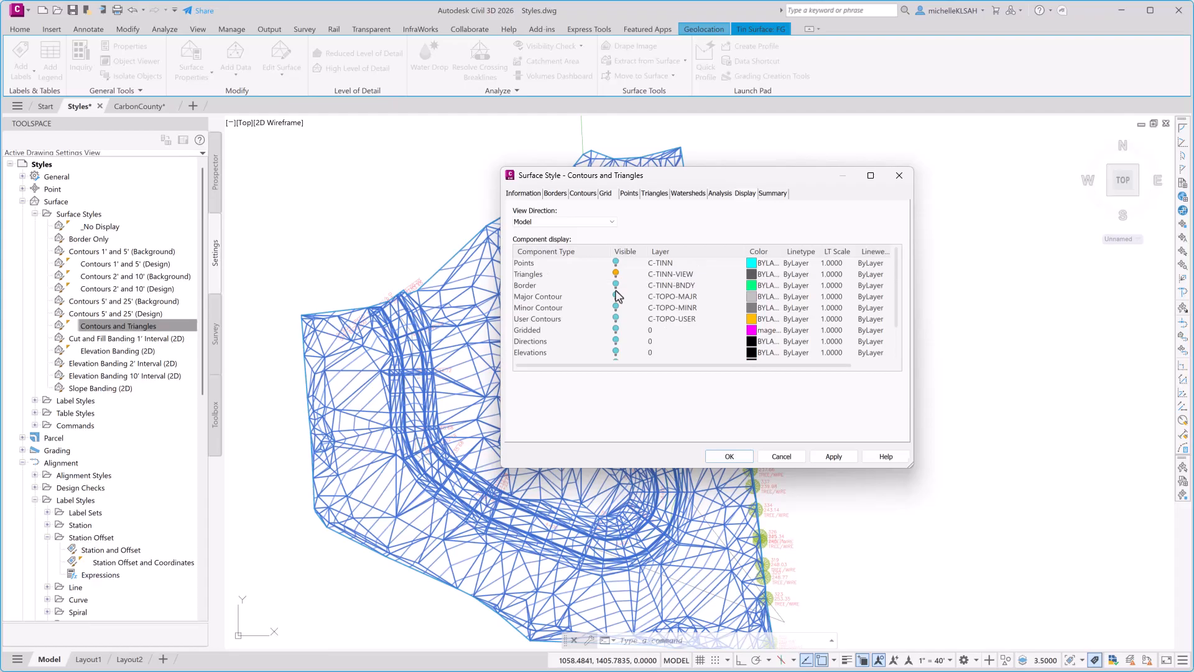
left_click(558, 276)
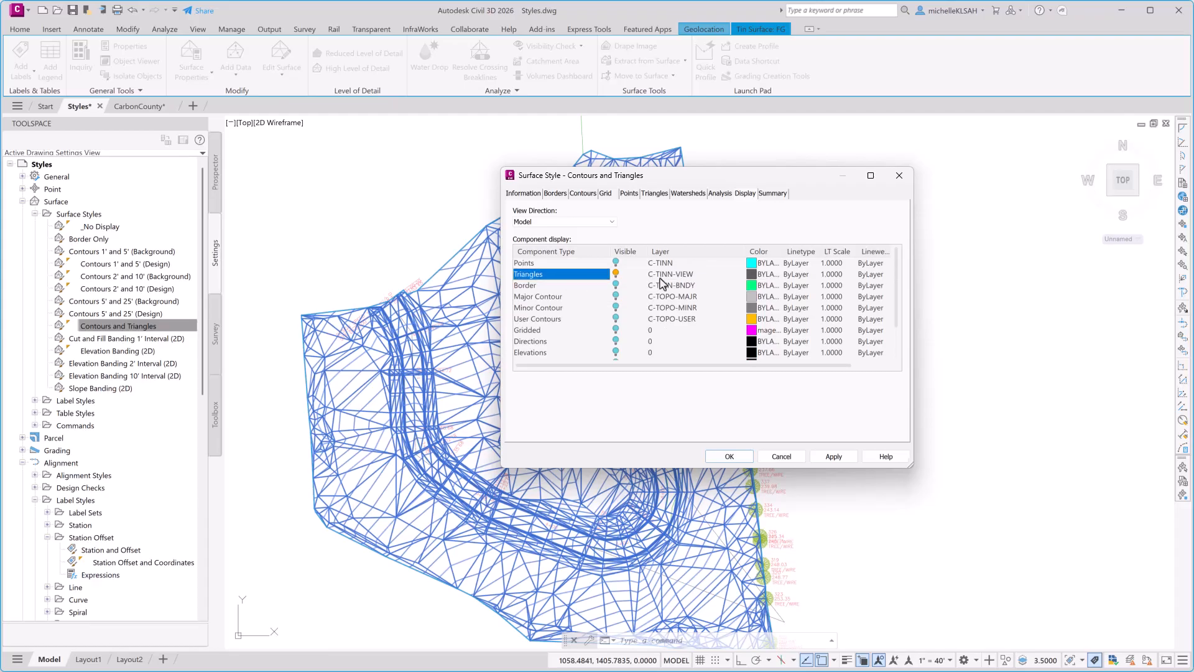
left_click(569, 223)
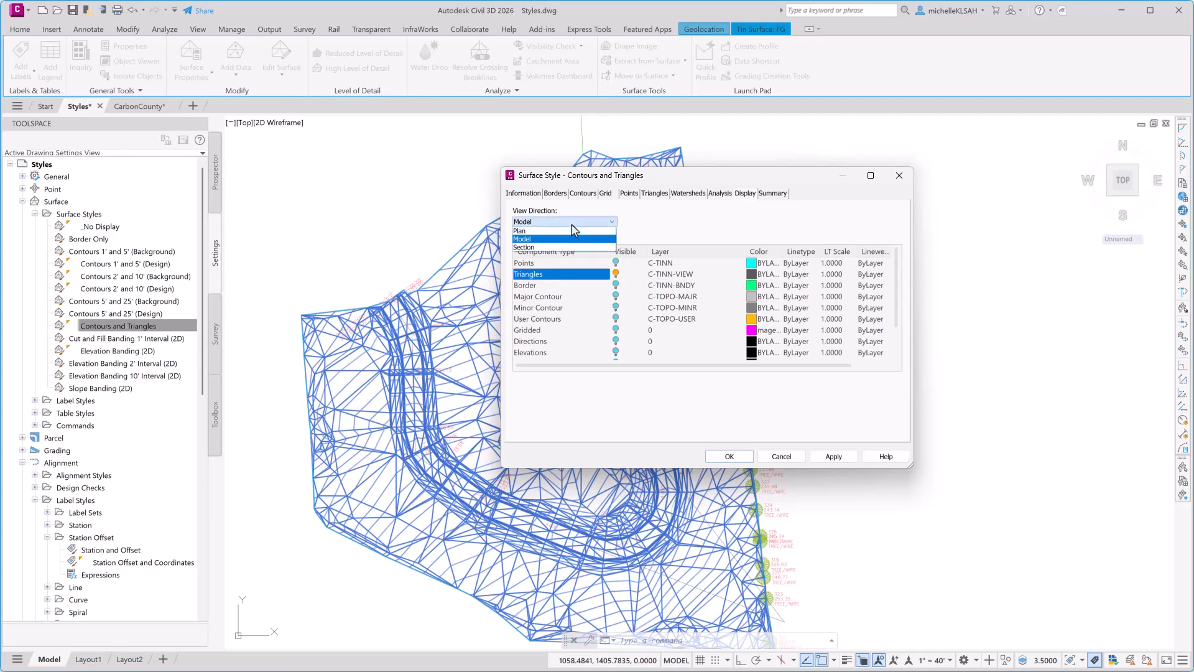
left_click(568, 231)
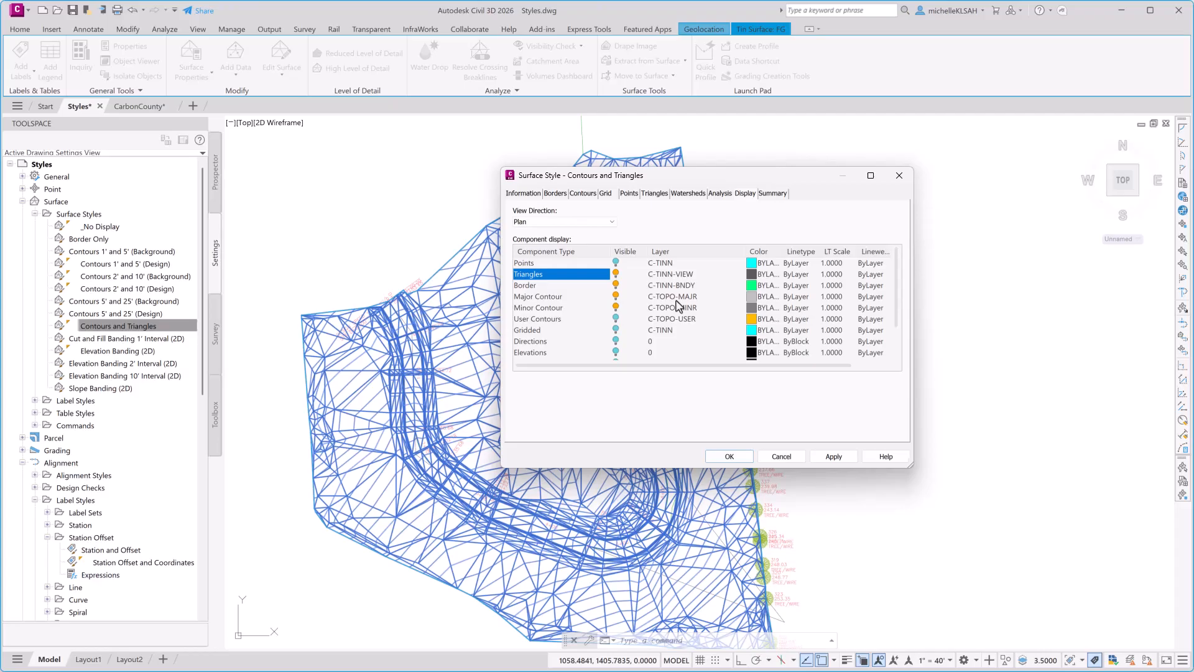
left_click(728, 456)
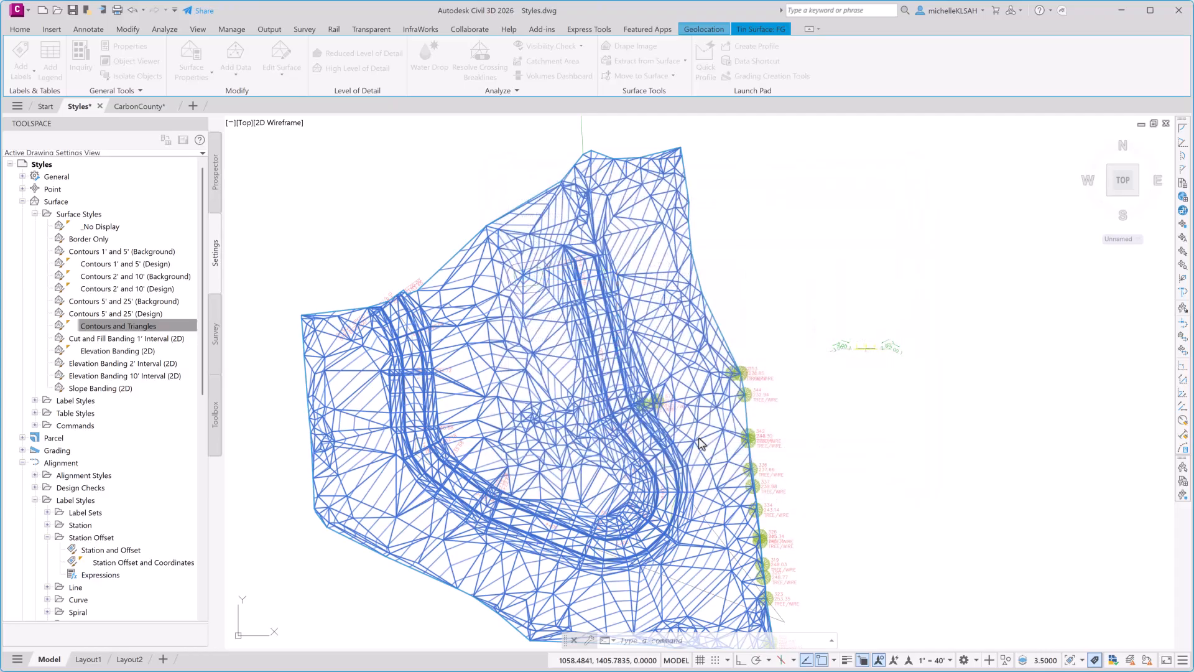
key("Escape")
key("Escape")
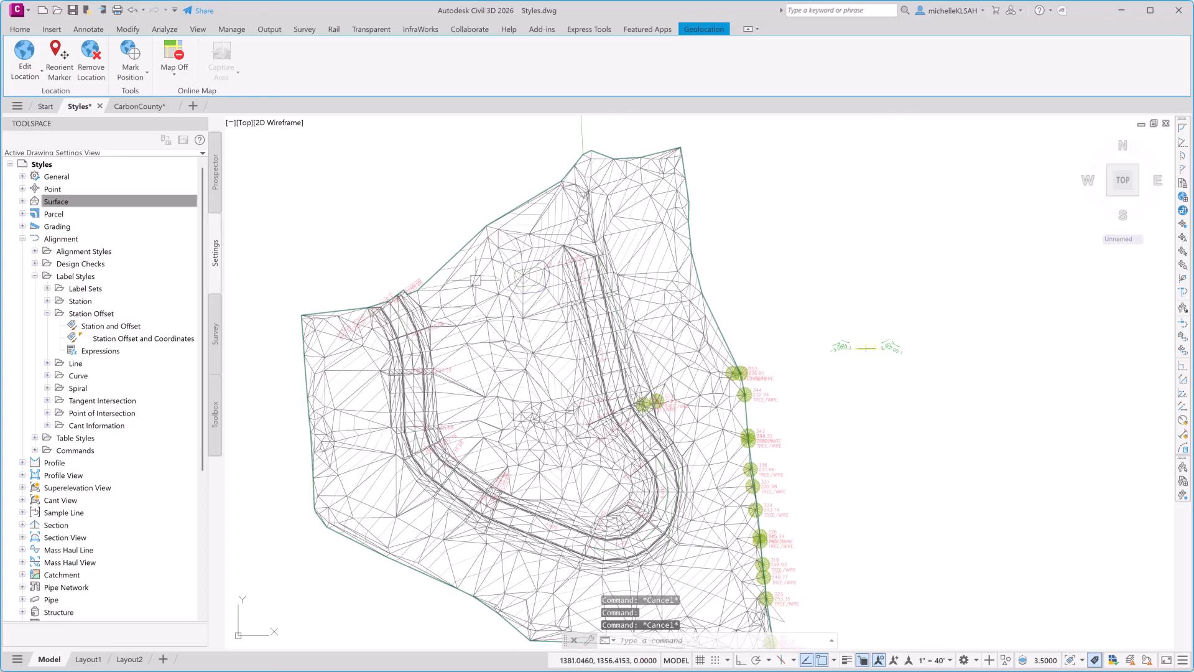
- Set the FG surface's style to Contours 2' and 10' (Design) through its object properties, then deselect the surface
left_click(476, 280)
right_click(476, 280)
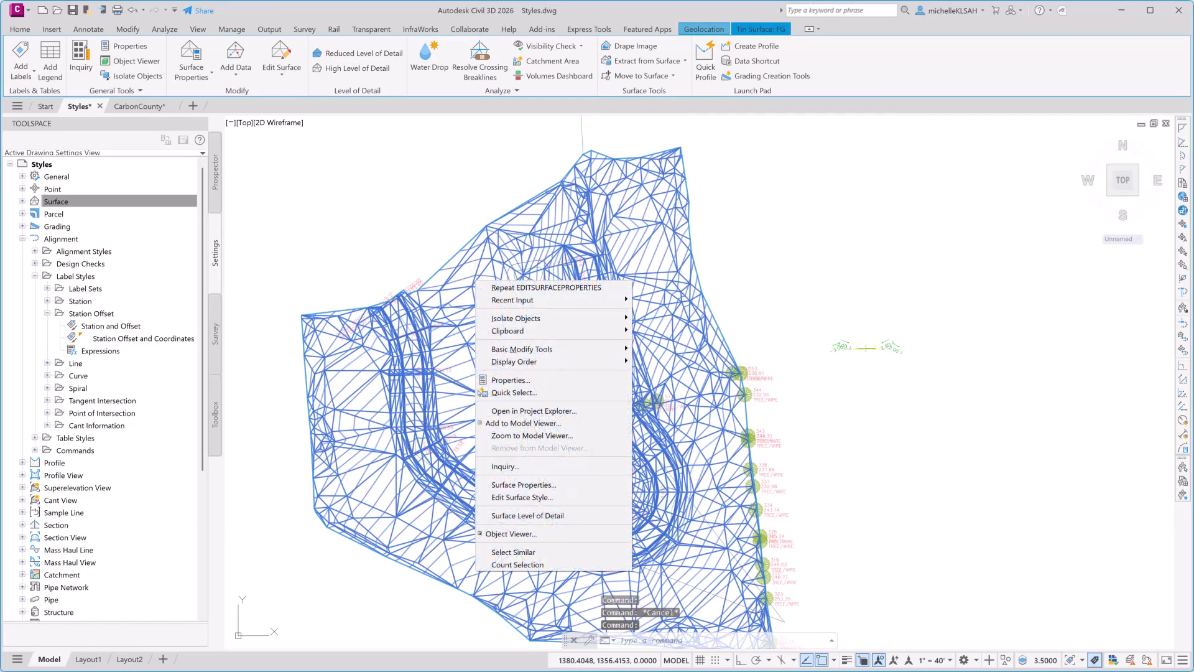
left_click(509, 380)
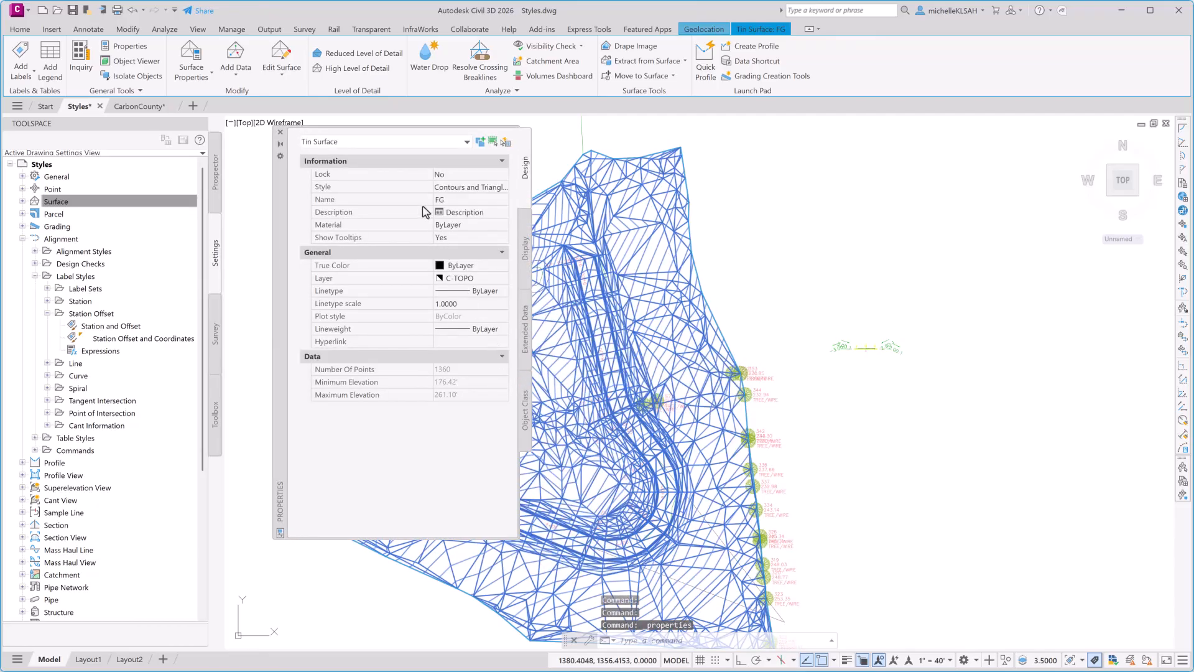
left_click(443, 188)
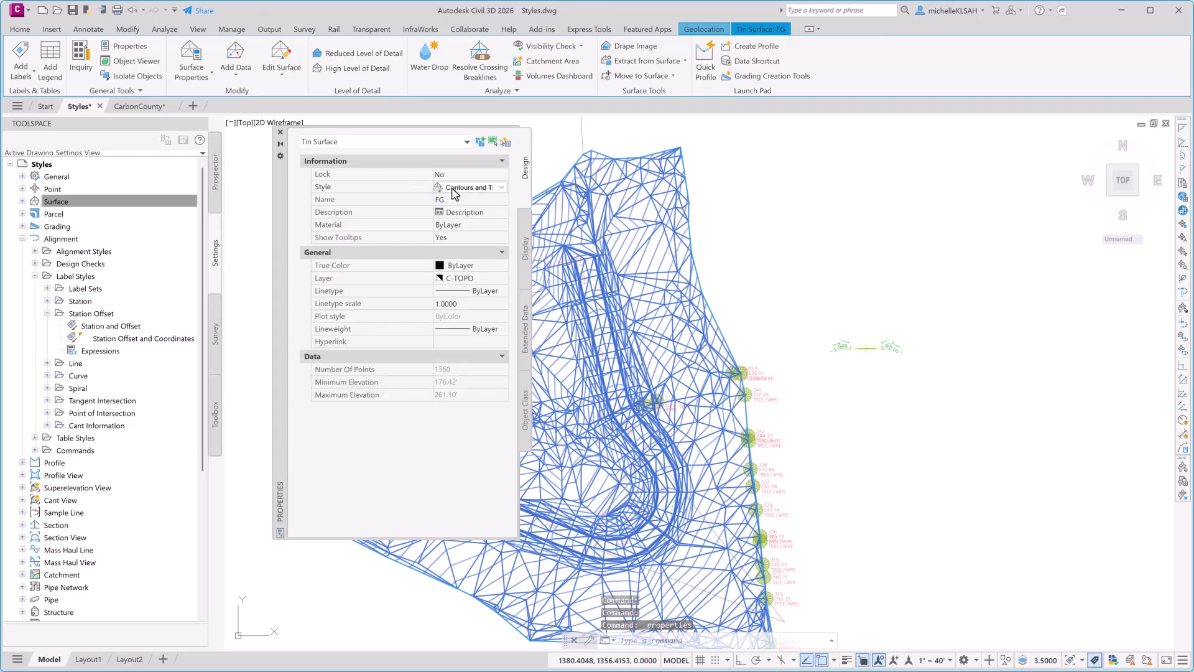
left_click(454, 189)
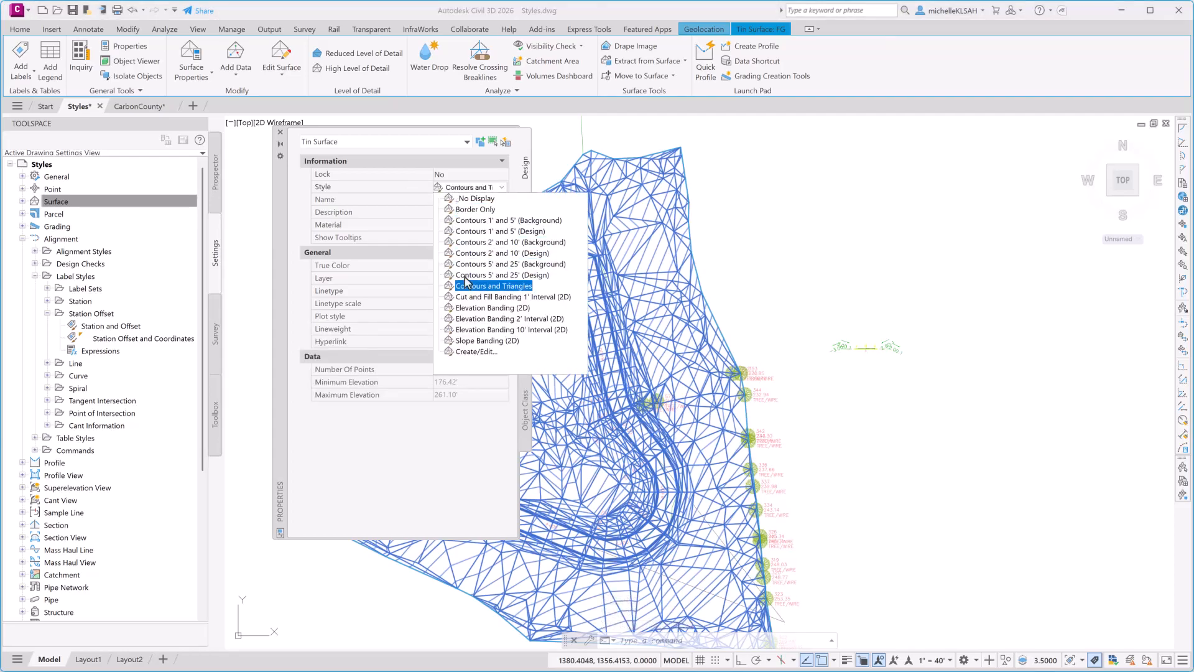
left_click(487, 253)
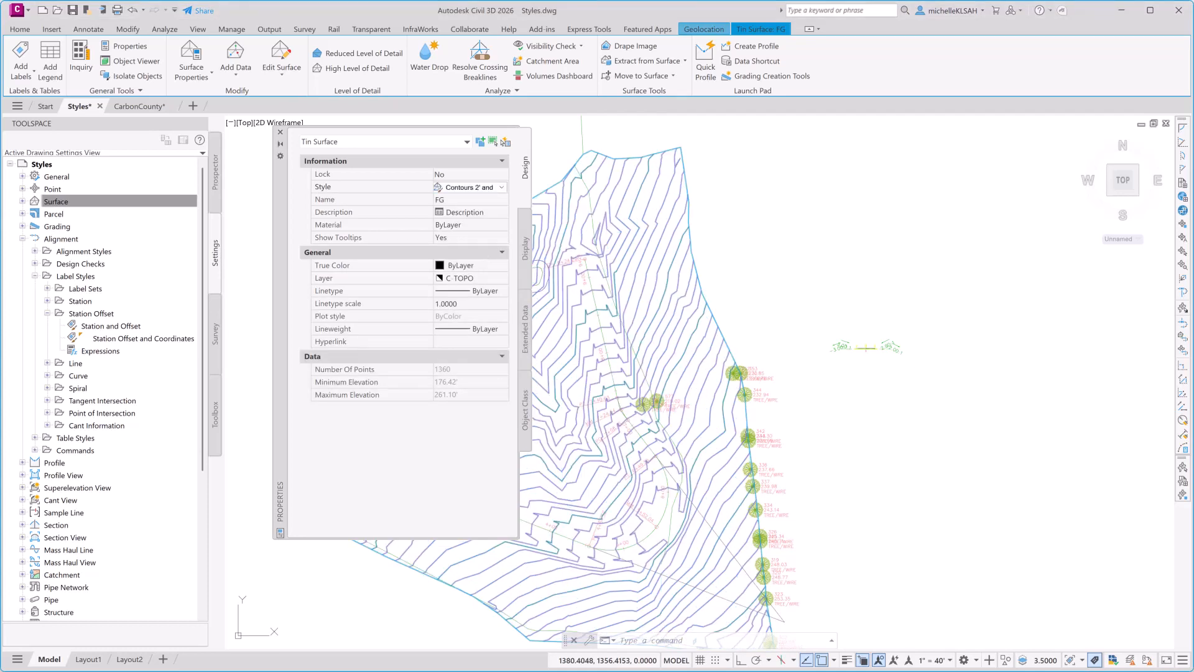
left_click(280, 132)
key("Escape")
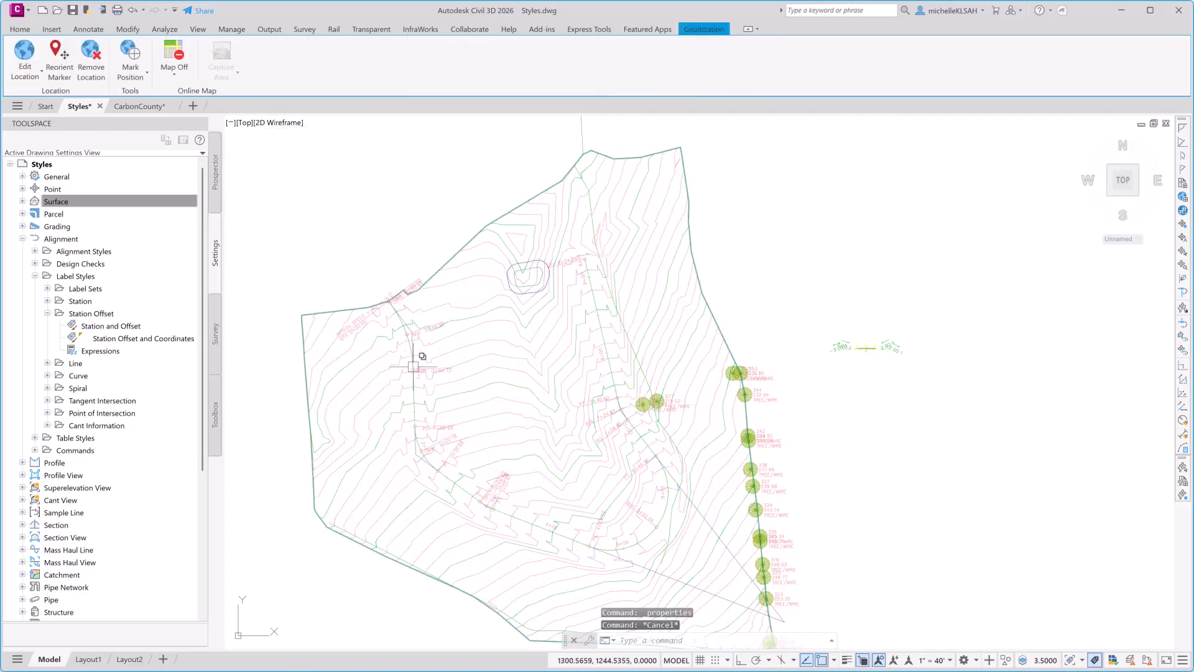
- Create a new alignment Station Offset label style named STA-Elevation
scroll(414, 375, "up", 6)
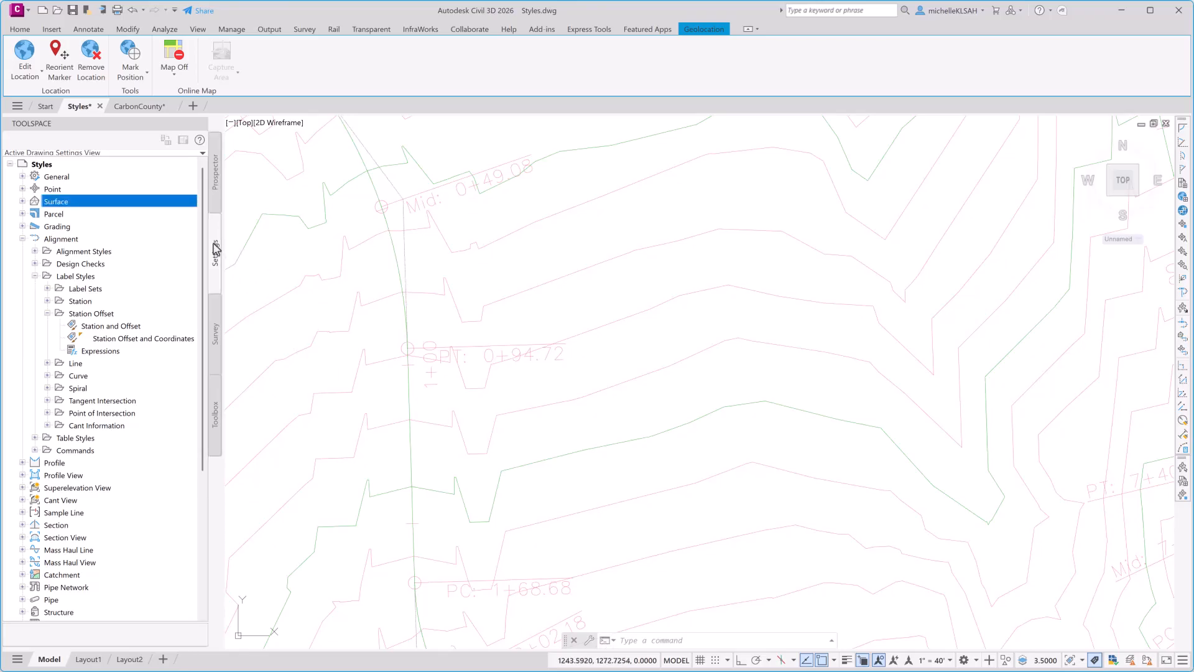
left_click(57, 277)
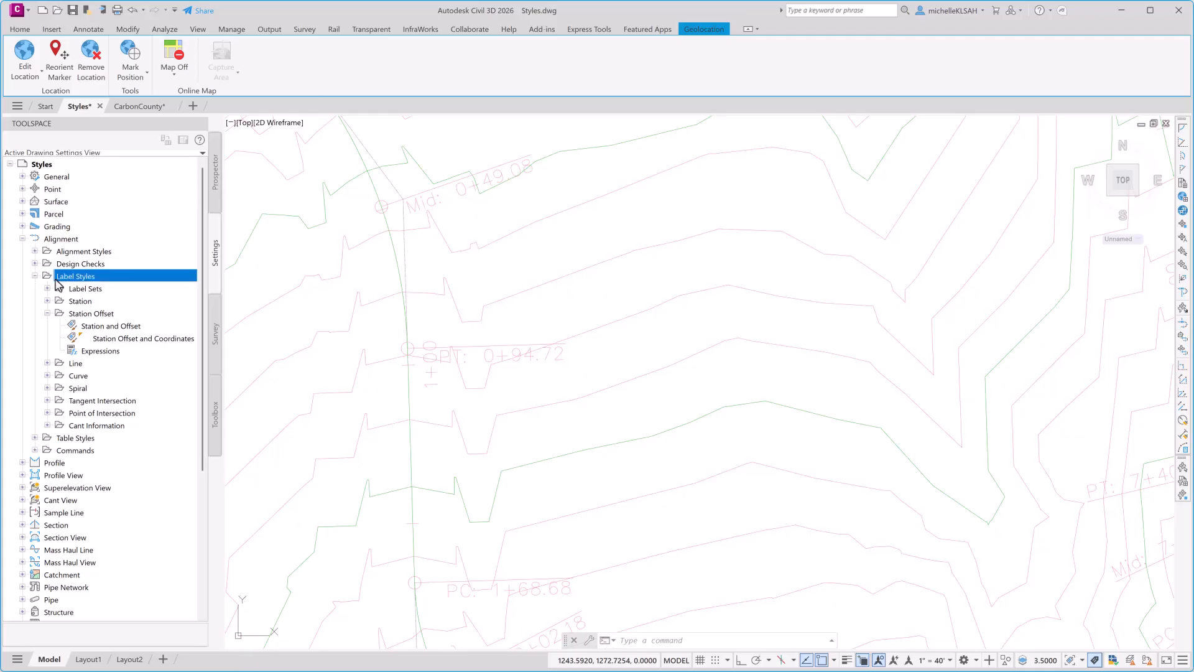
left_click(47, 289)
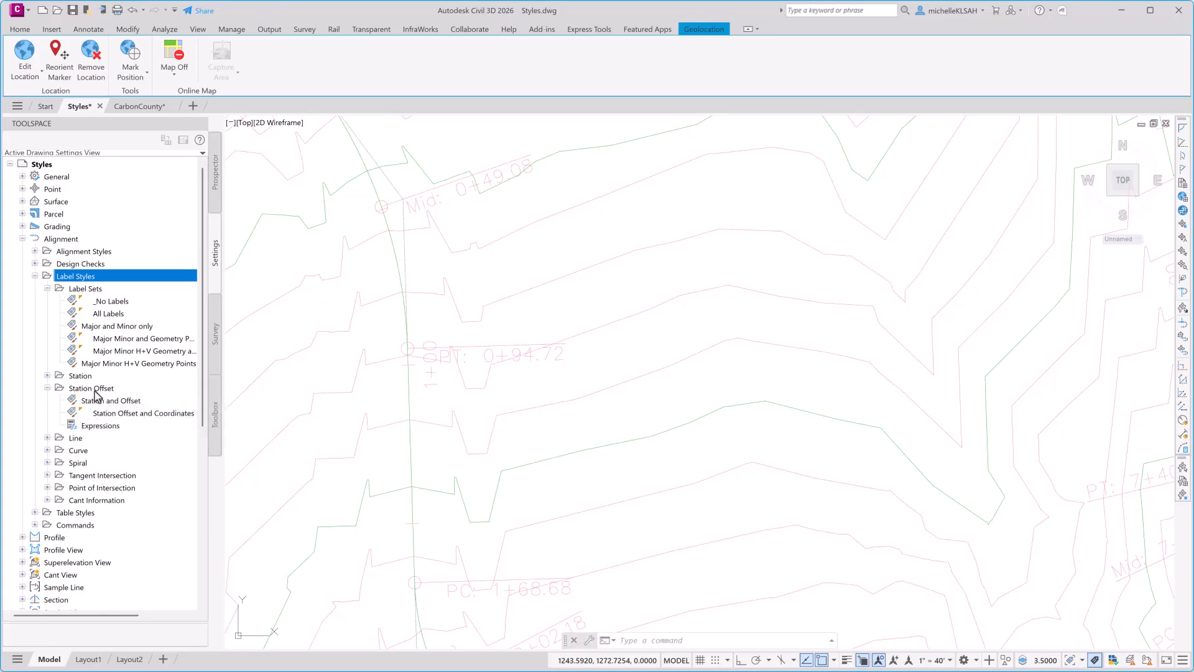
right_click(94, 391)
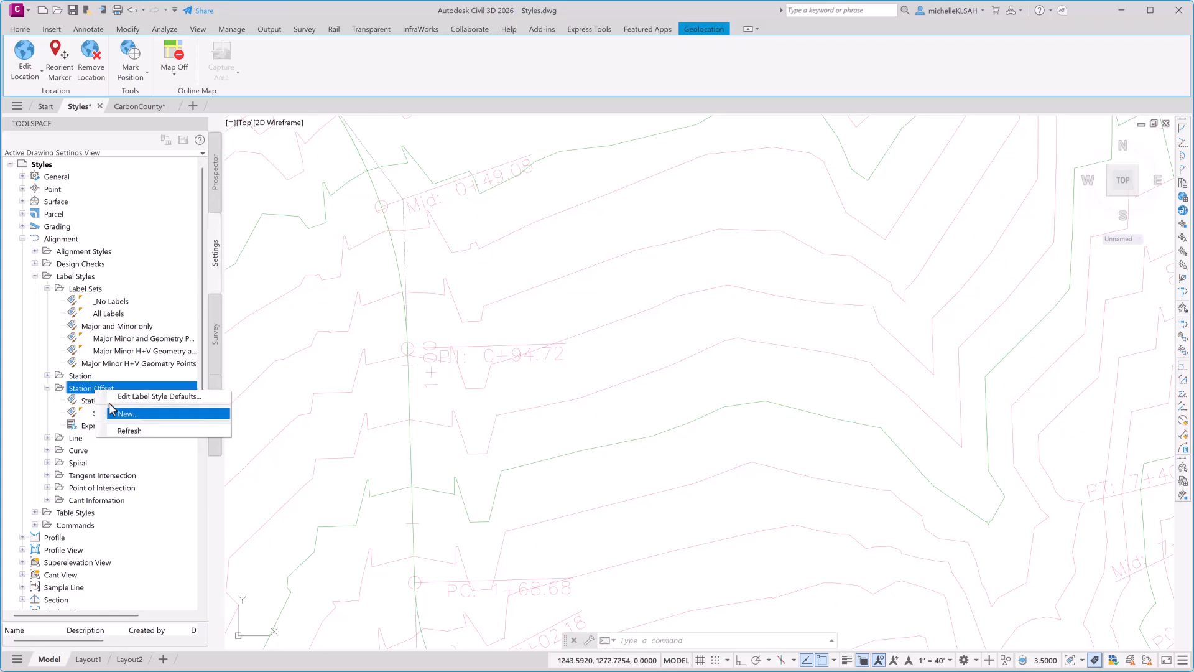
left_click(120, 413)
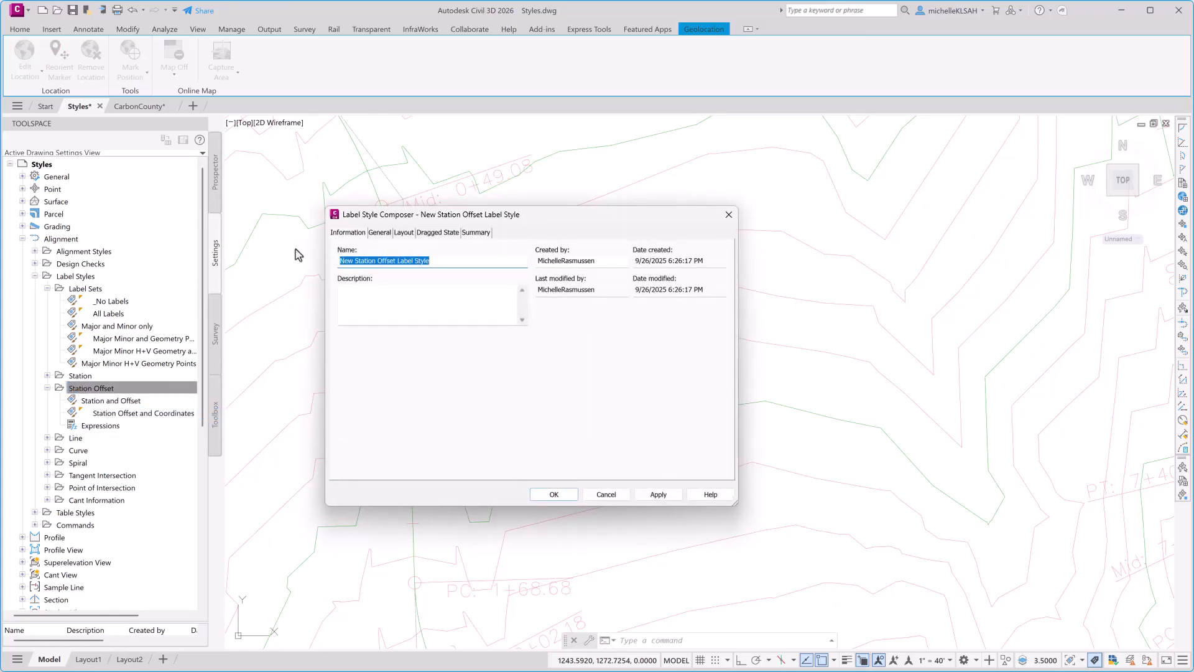
type("STA-")
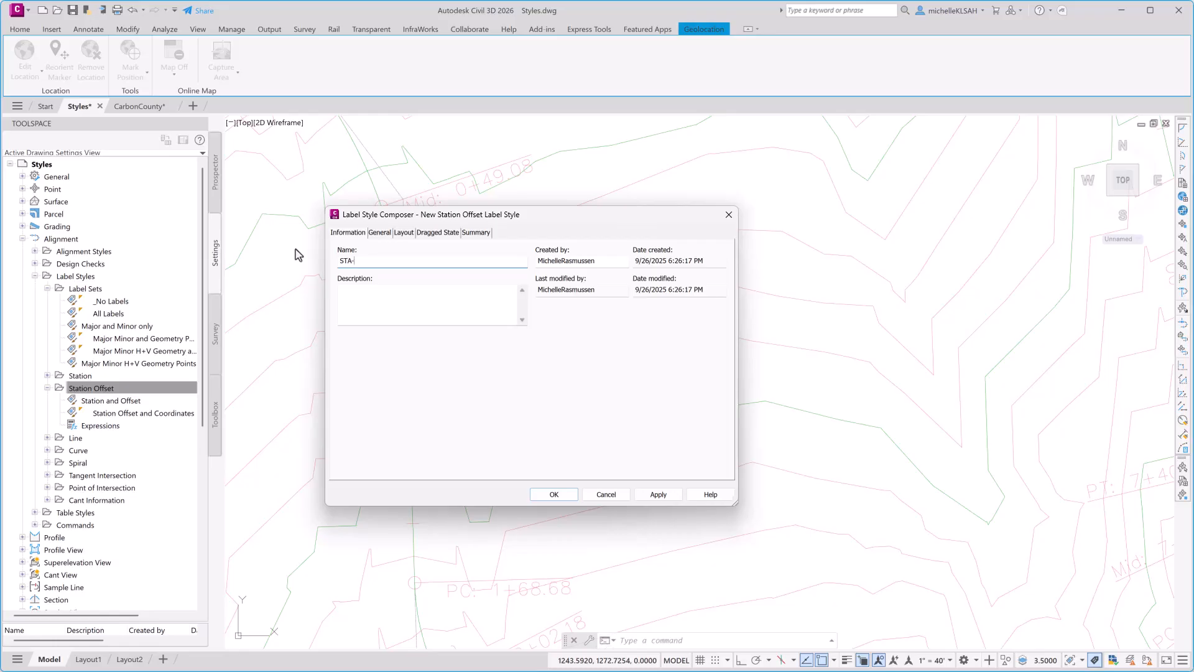
type("Elevation")
- Remove the alignment name, northing and easting fields from the Station Offset component's contents in the STA-Elevation style
left_click(403, 233)
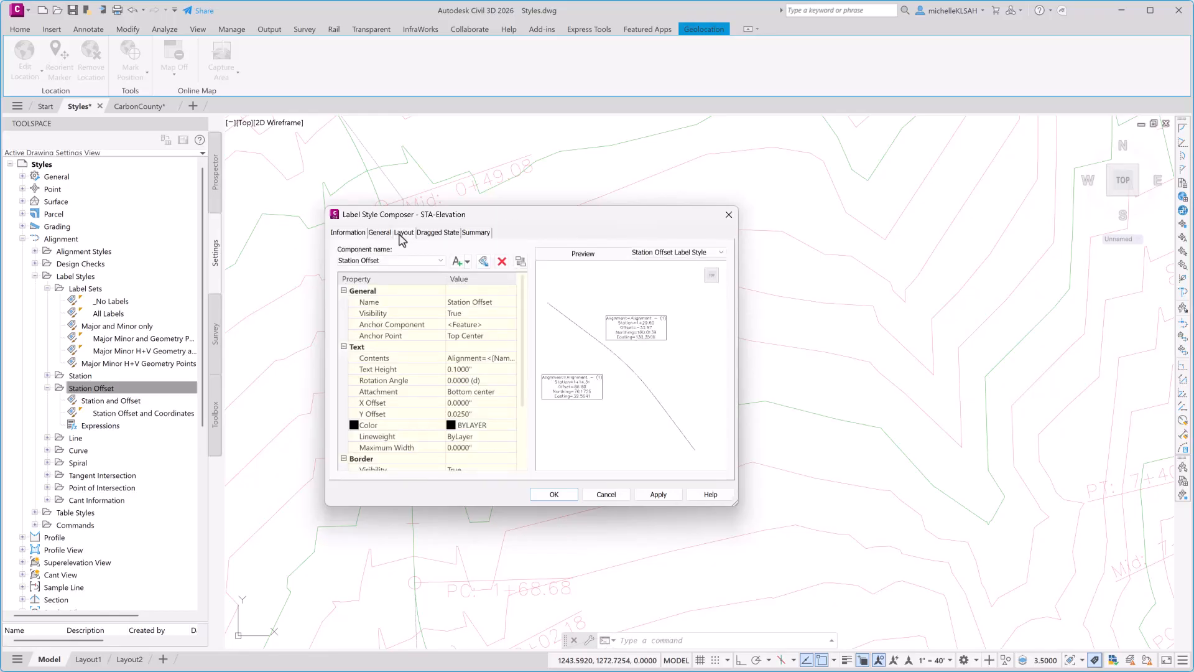
left_click(398, 260)
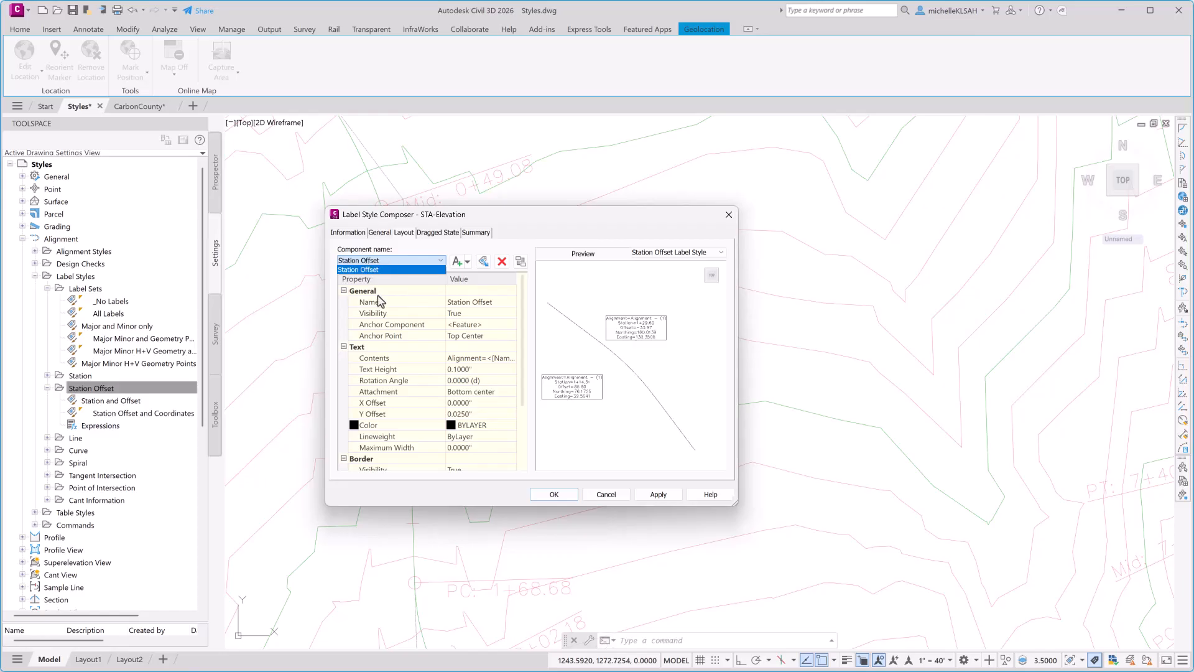
left_click(404, 368)
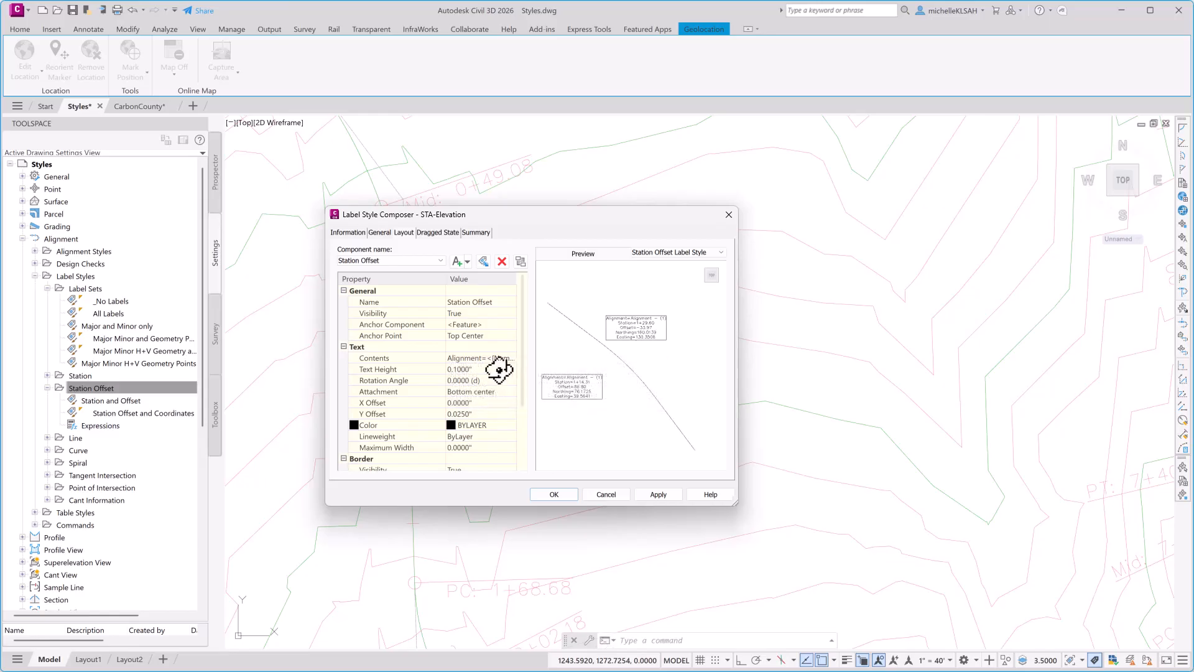
left_click(430, 359)
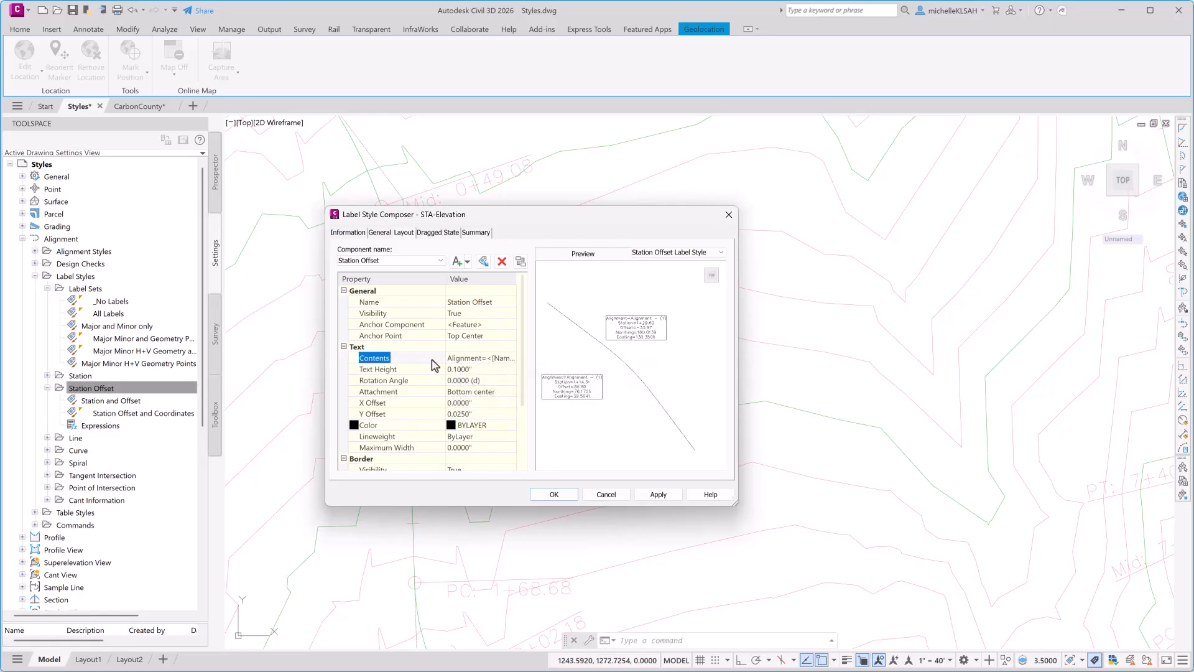
left_click(475, 360)
left_click(510, 358)
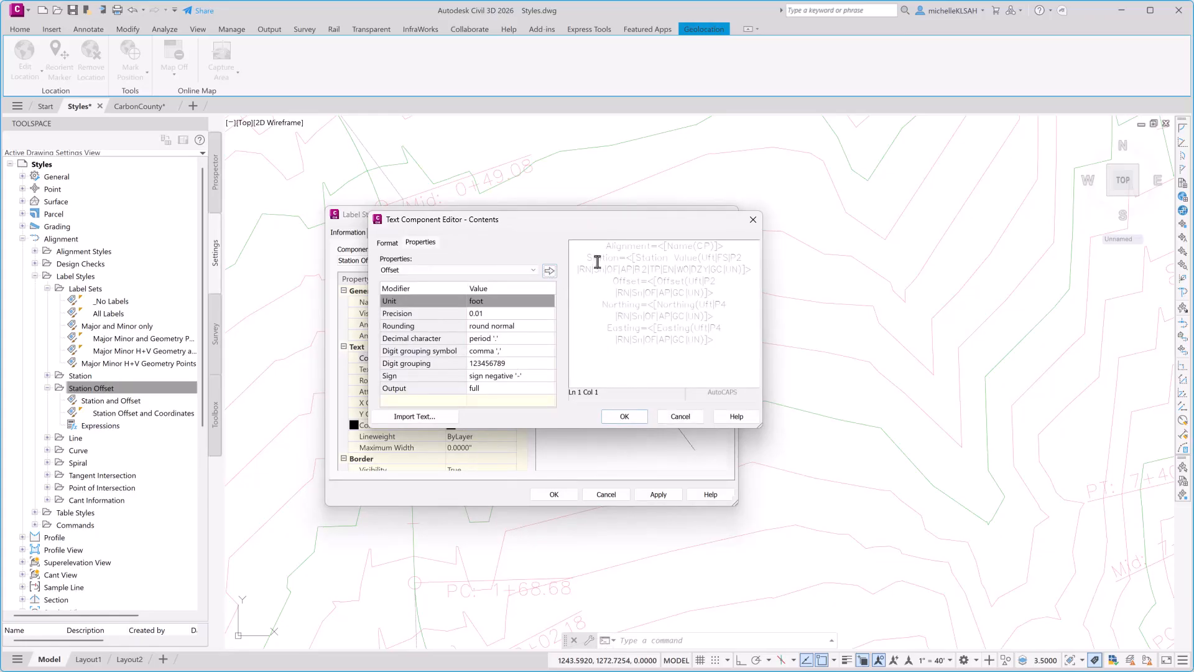
left_click_drag(606, 247, 727, 249)
key("Delete")
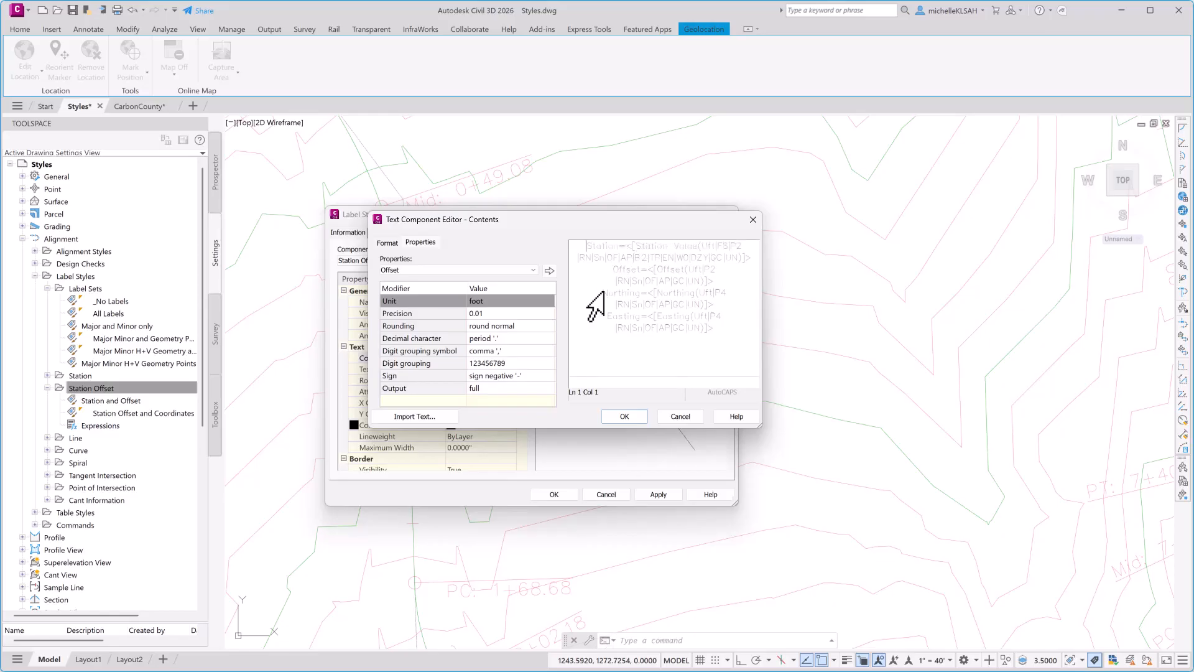
left_click_drag(603, 293, 716, 336)
key("Delete")
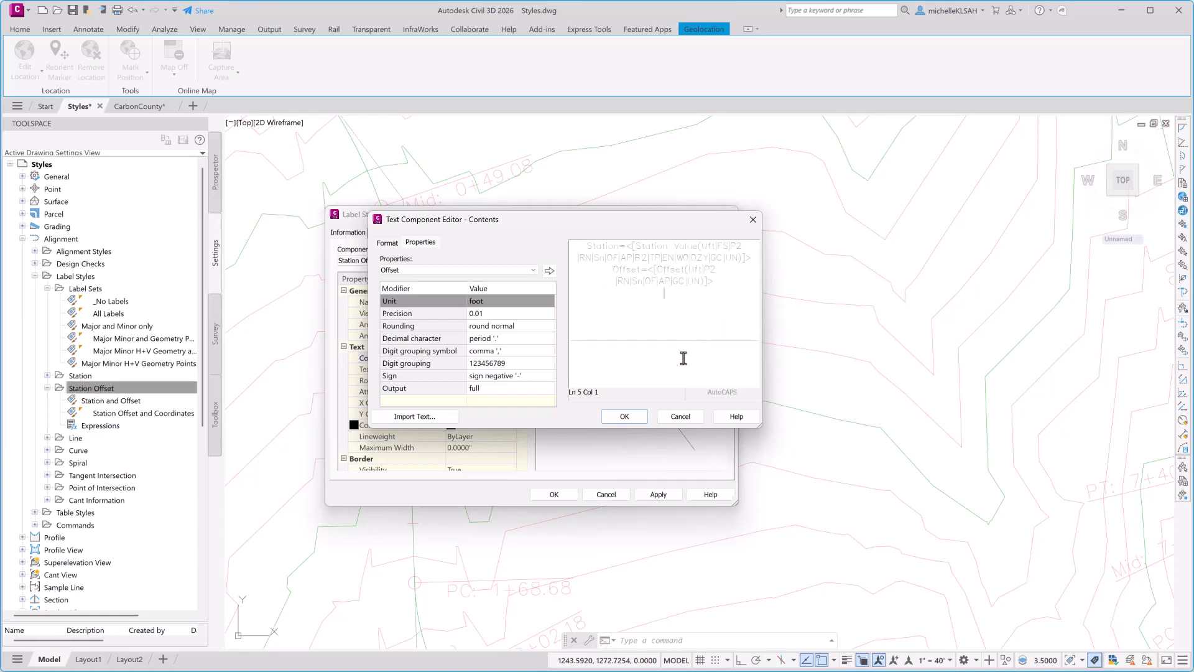
left_click(624, 416)
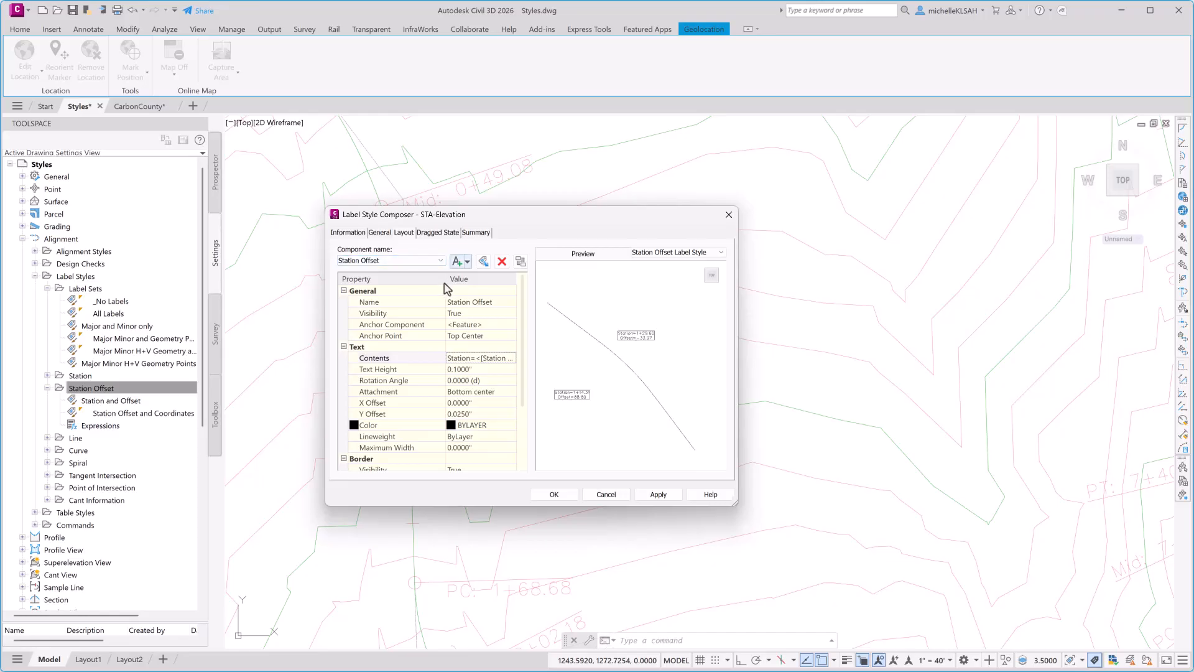
- Add a reference text component of type Surface to the label style and name it Elevation
left_click(468, 262)
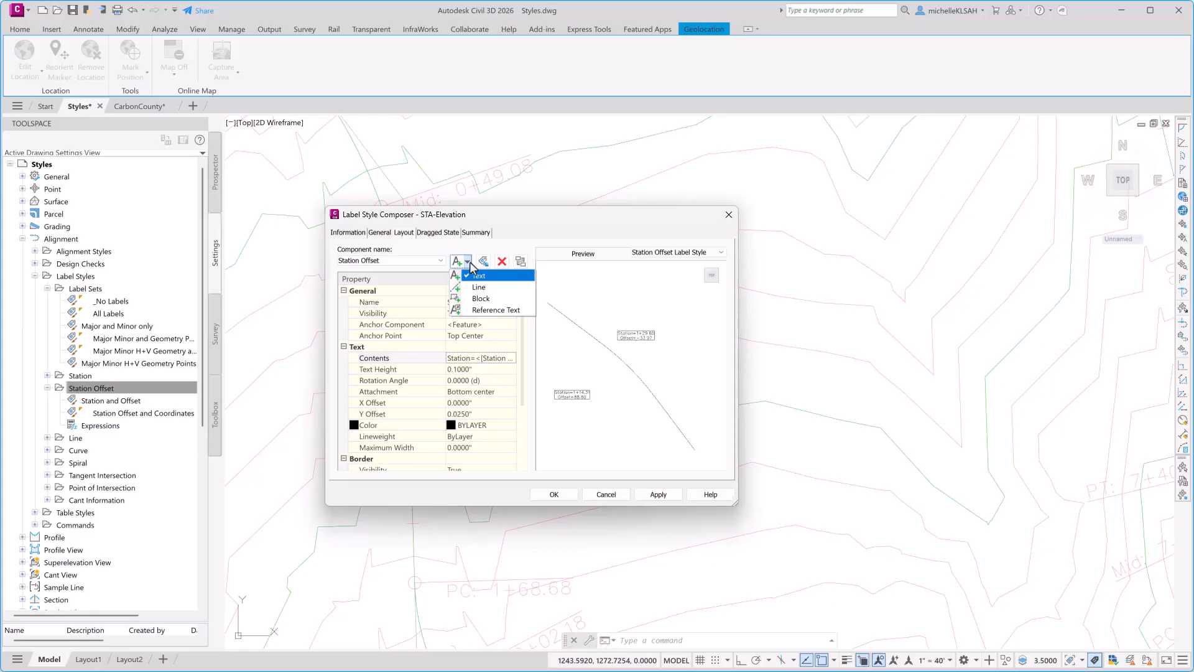
key("Down")
key("Down")
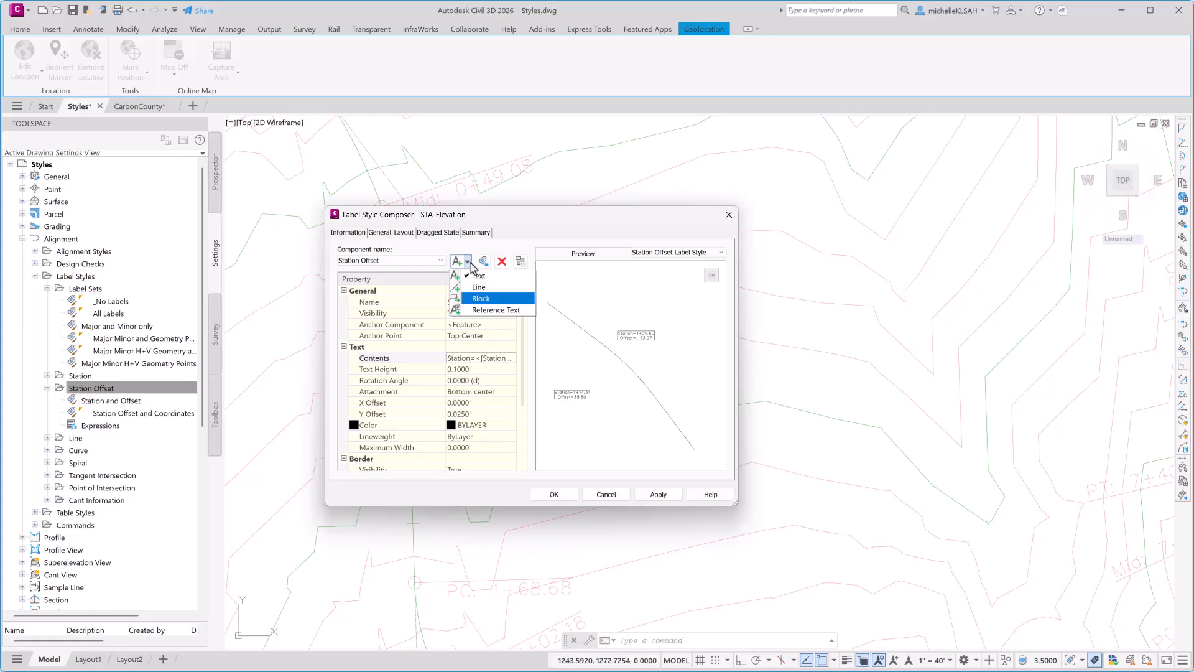
key("Down")
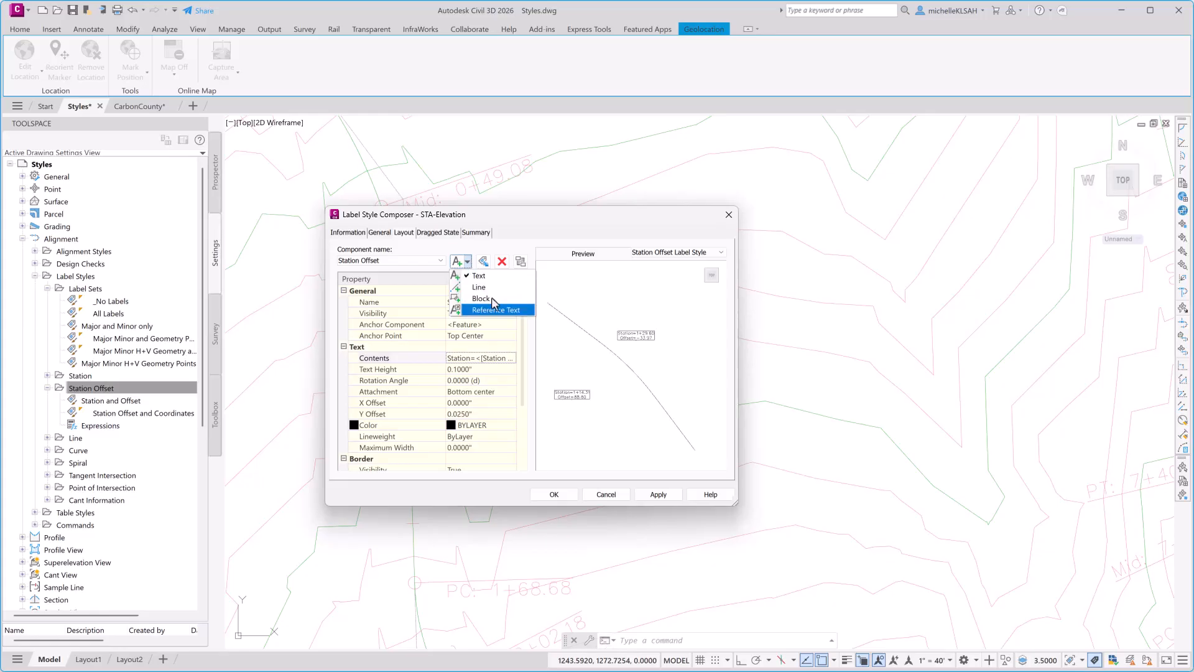
left_click(500, 310)
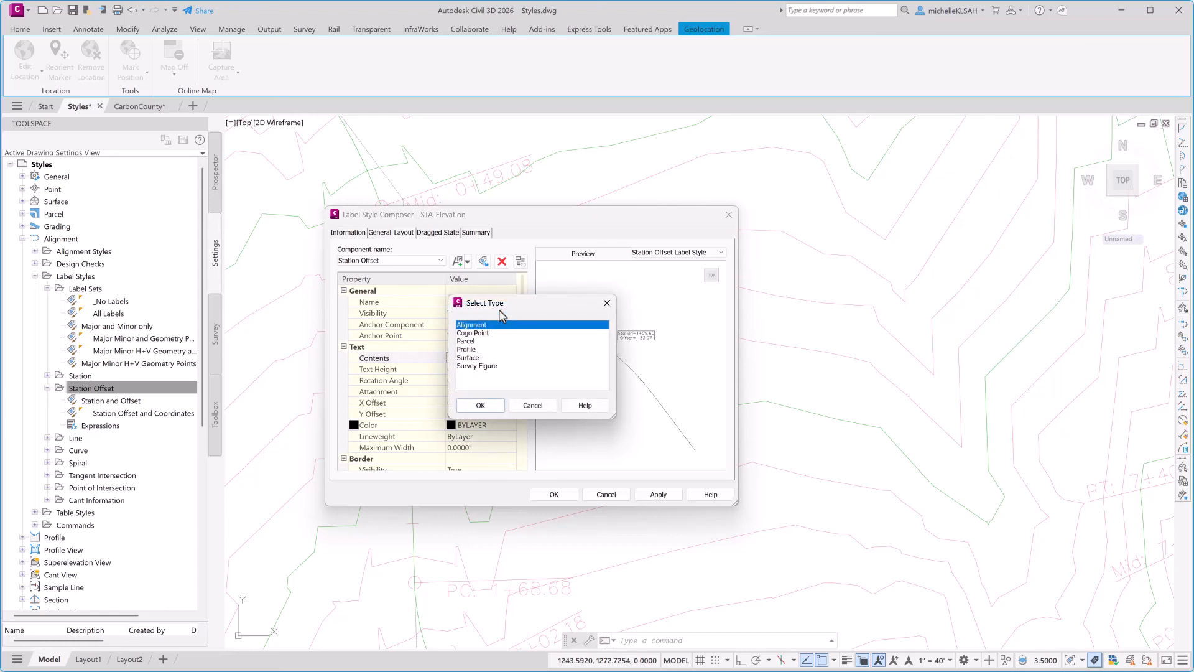
left_click(477, 358)
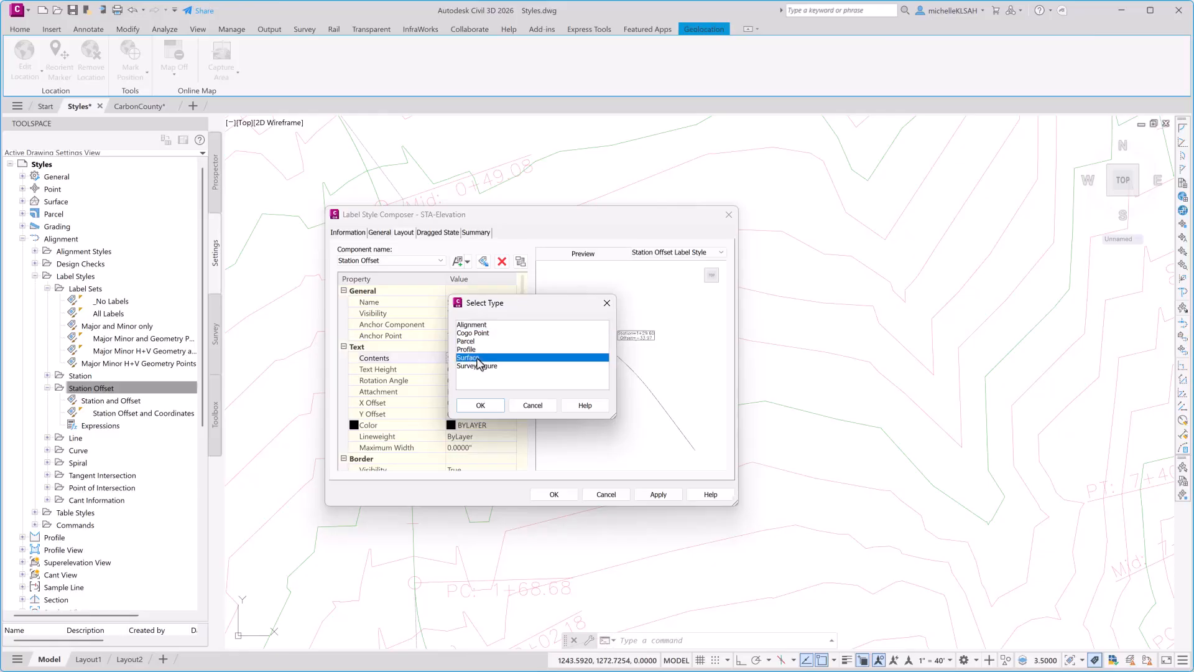
left_click(481, 405)
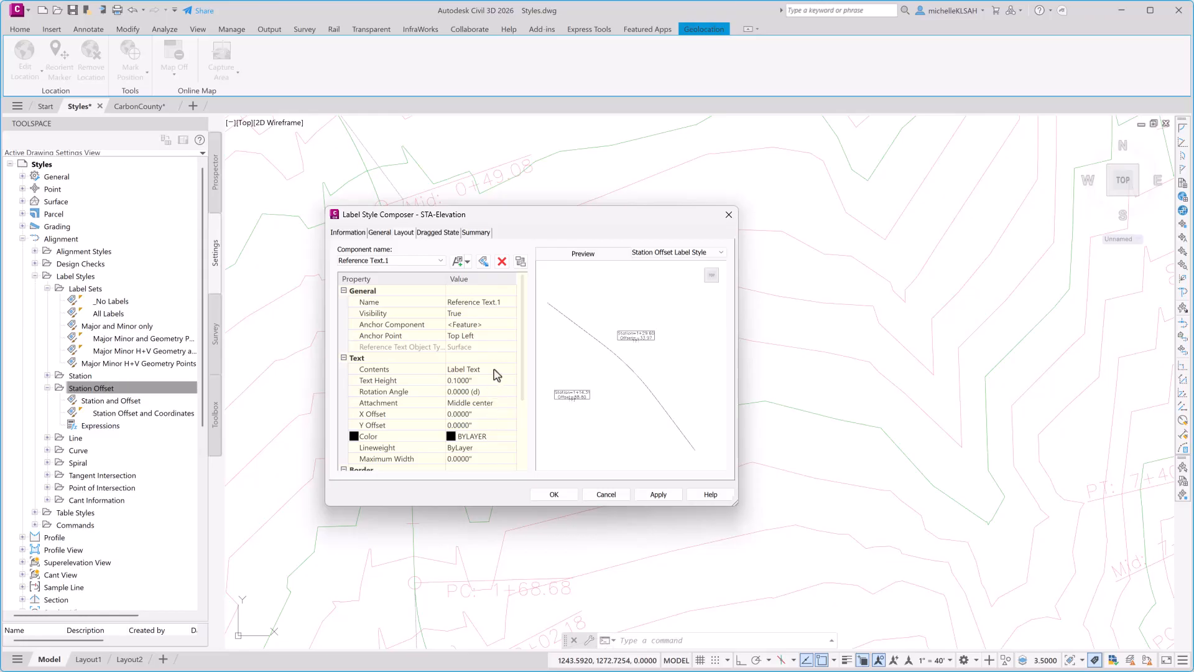
left_click(505, 303)
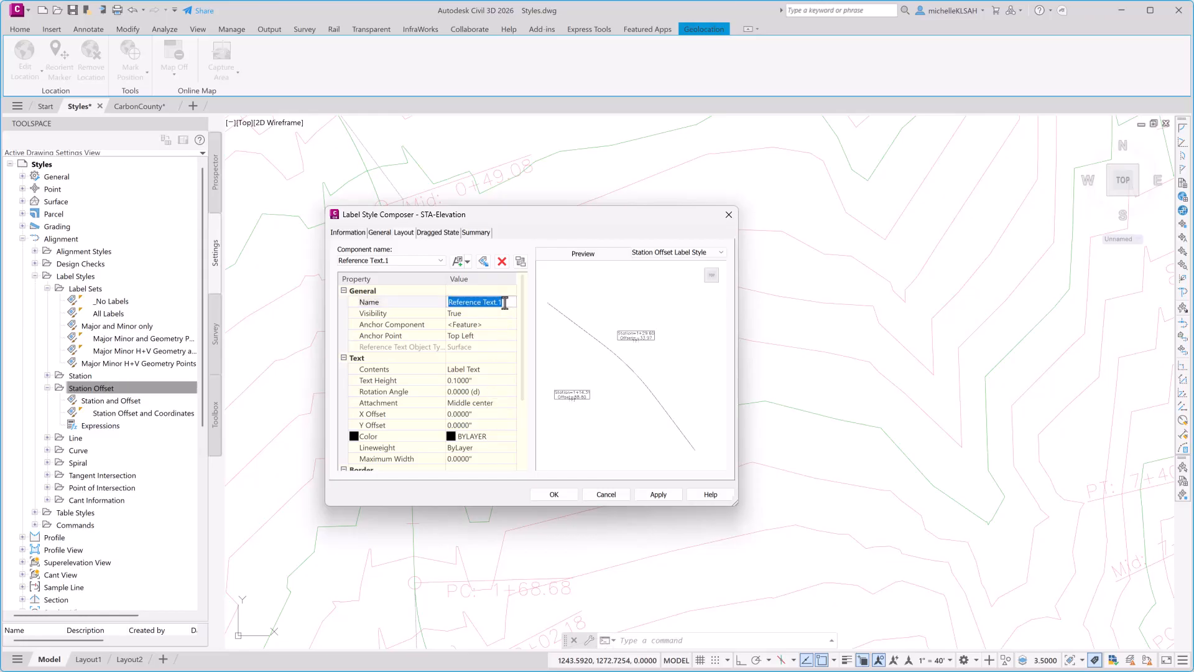
type("Elevation")
- Anchor the Elevation component to the Station Offset component at its Bottom Left anchor point
left_click(468, 325)
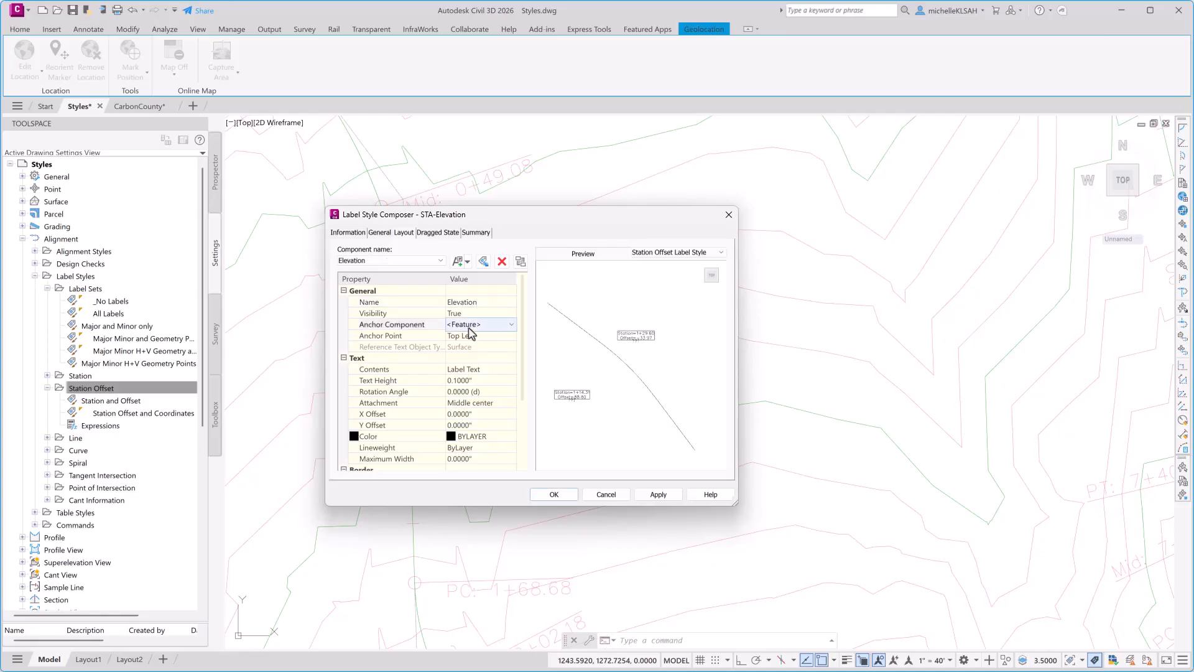
left_click(471, 325)
key("Down")
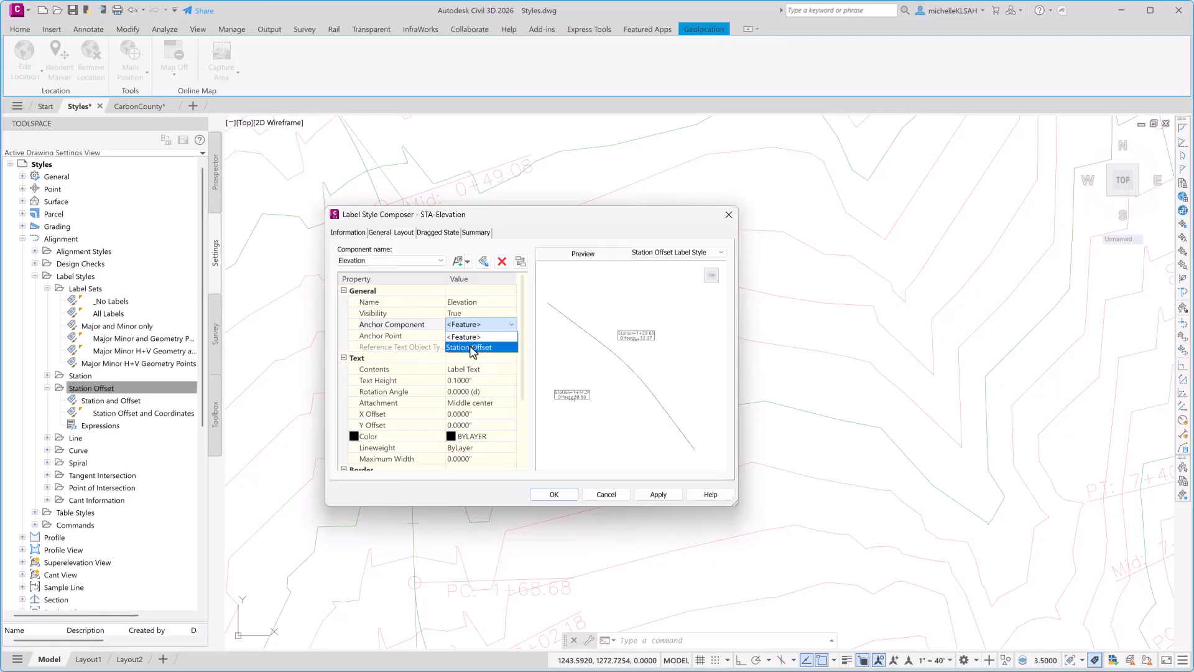
left_click(474, 347)
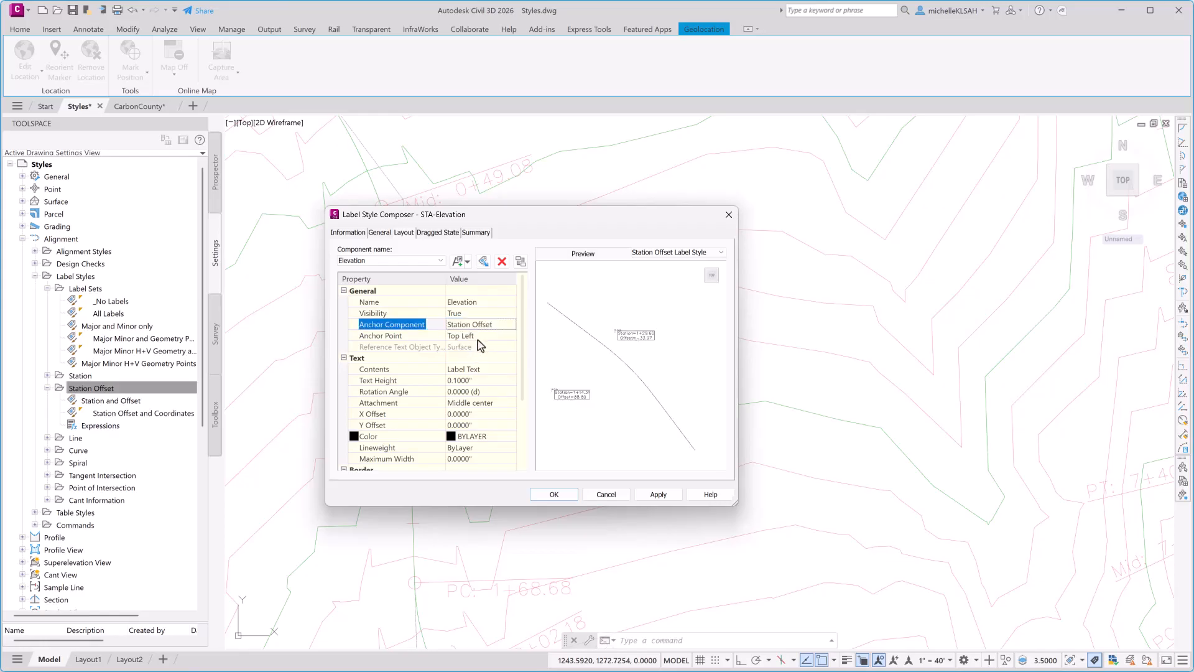
left_click(480, 336)
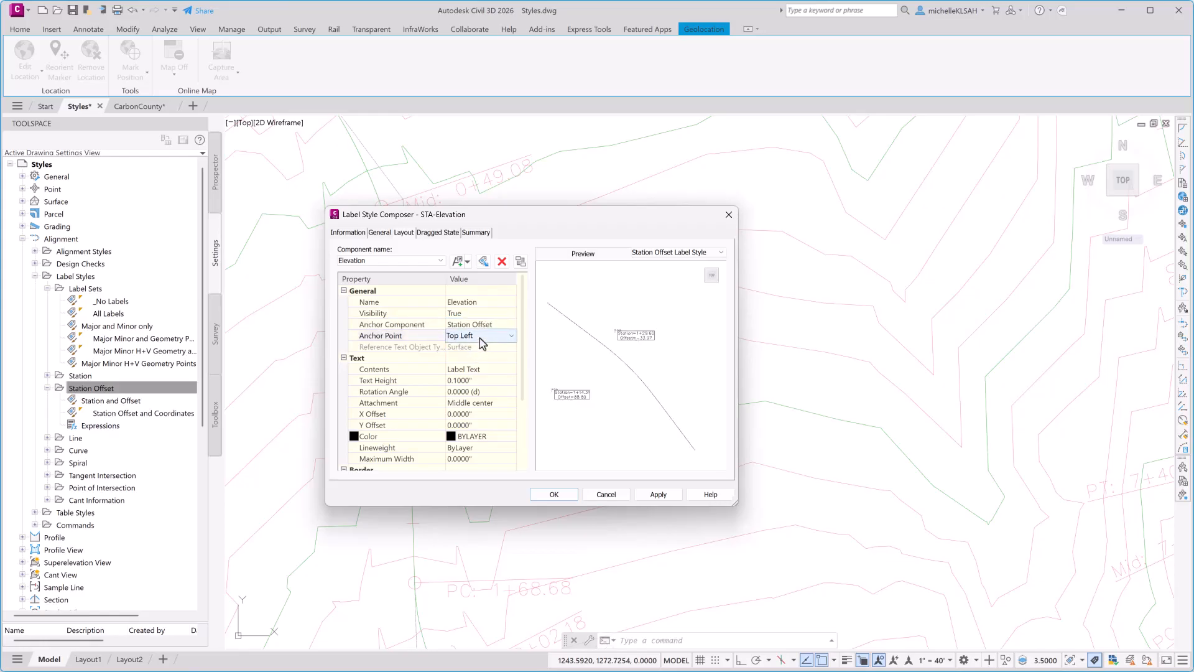
left_click(479, 338)
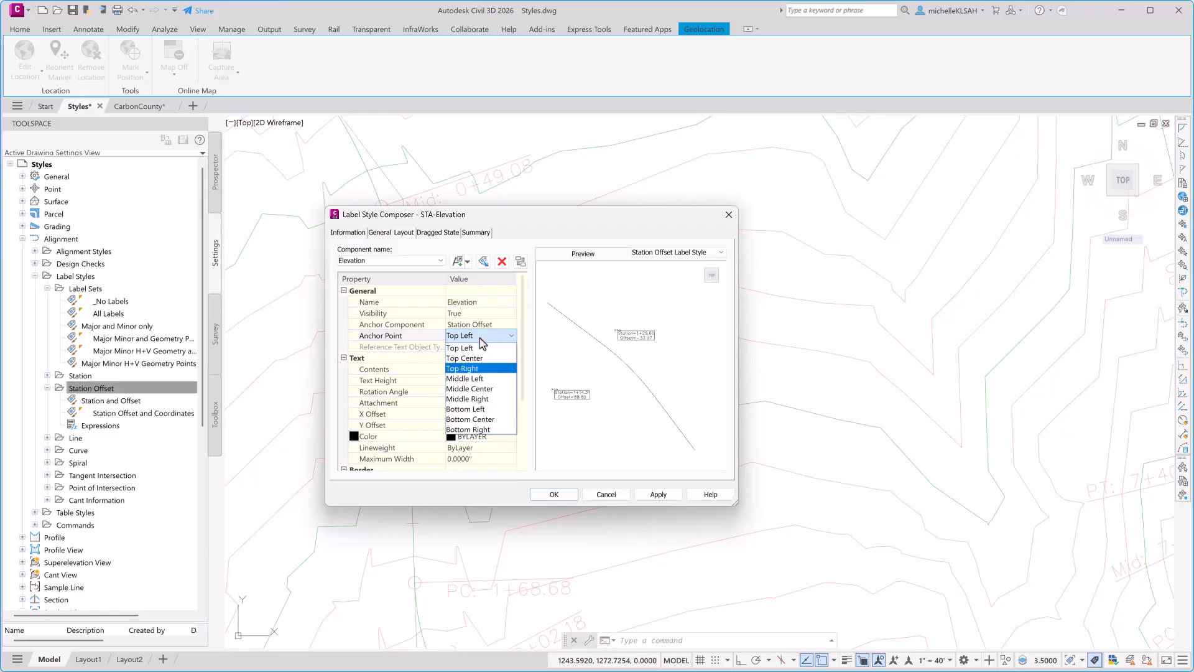
key("Down")
key("Down")
key("Down")
key("Down")
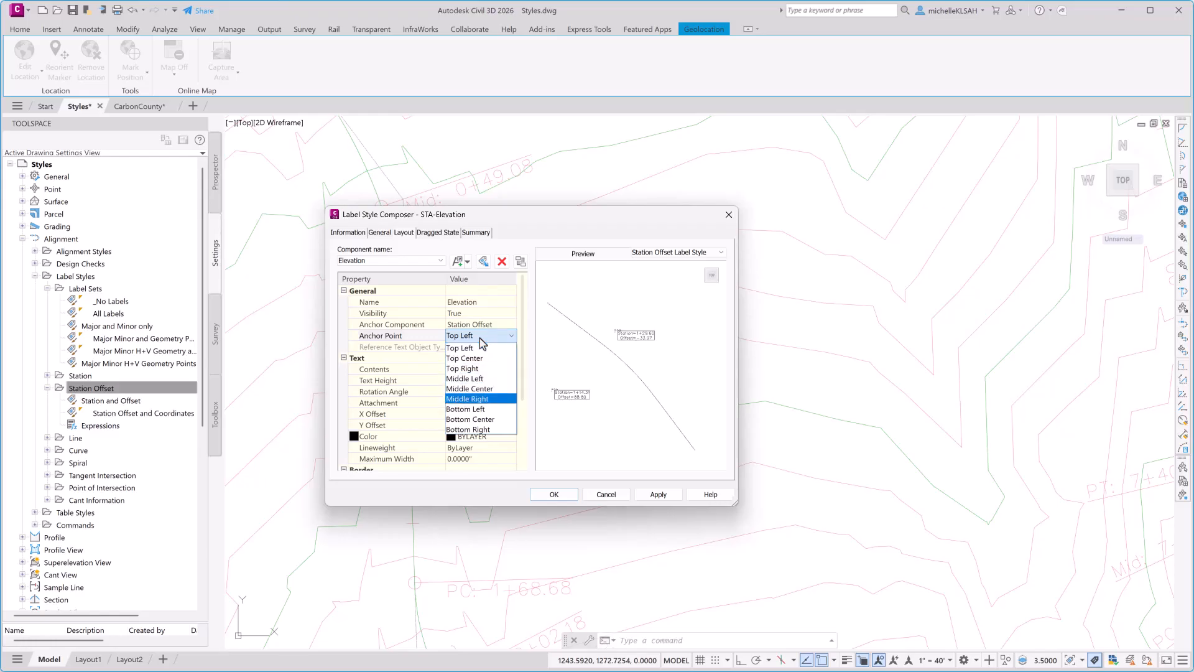
key("Return")
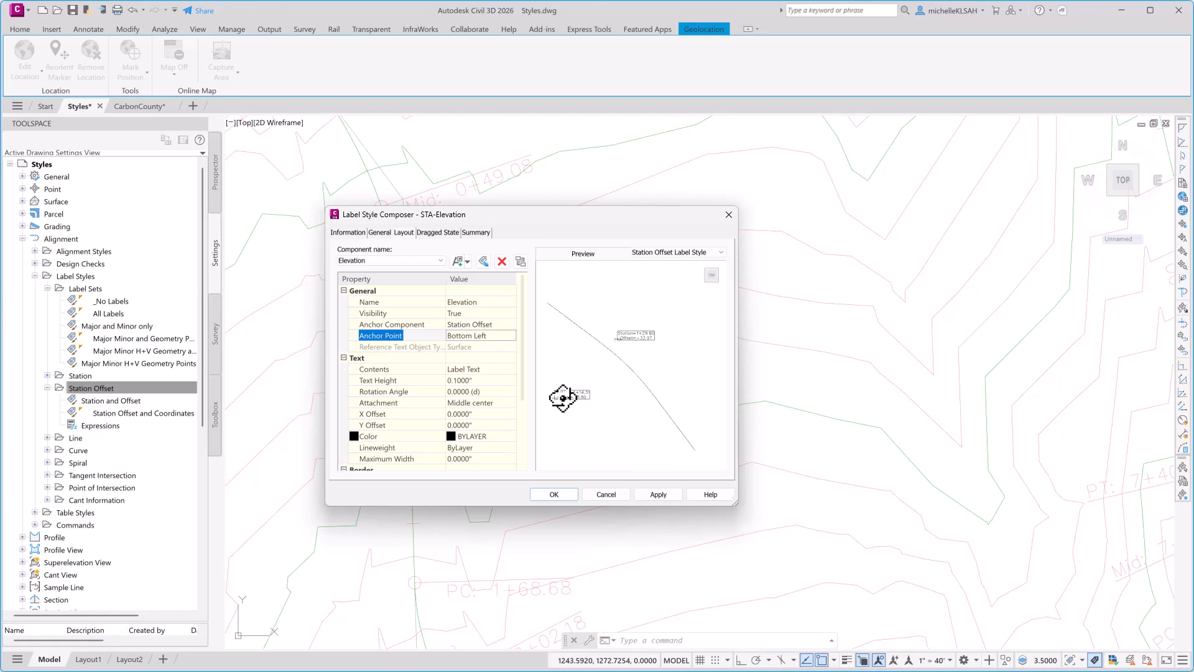
- Set the Elevation component's text attachment to Top left and check its placement in the label preview
left_click(431, 404)
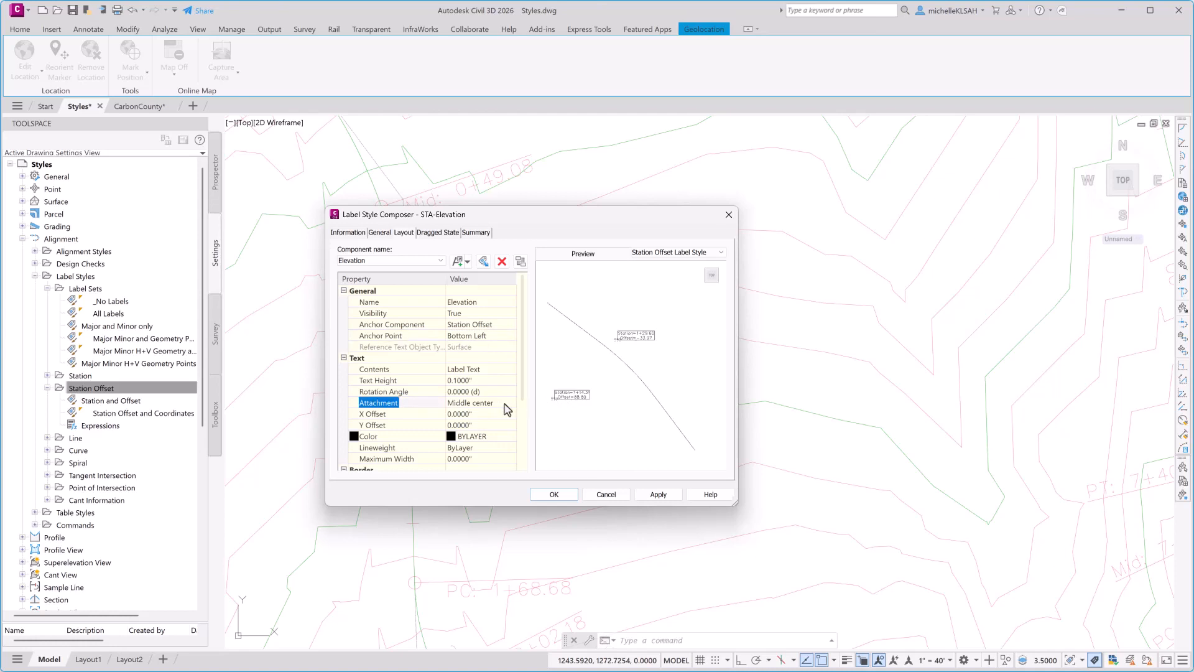
left_click(504, 404)
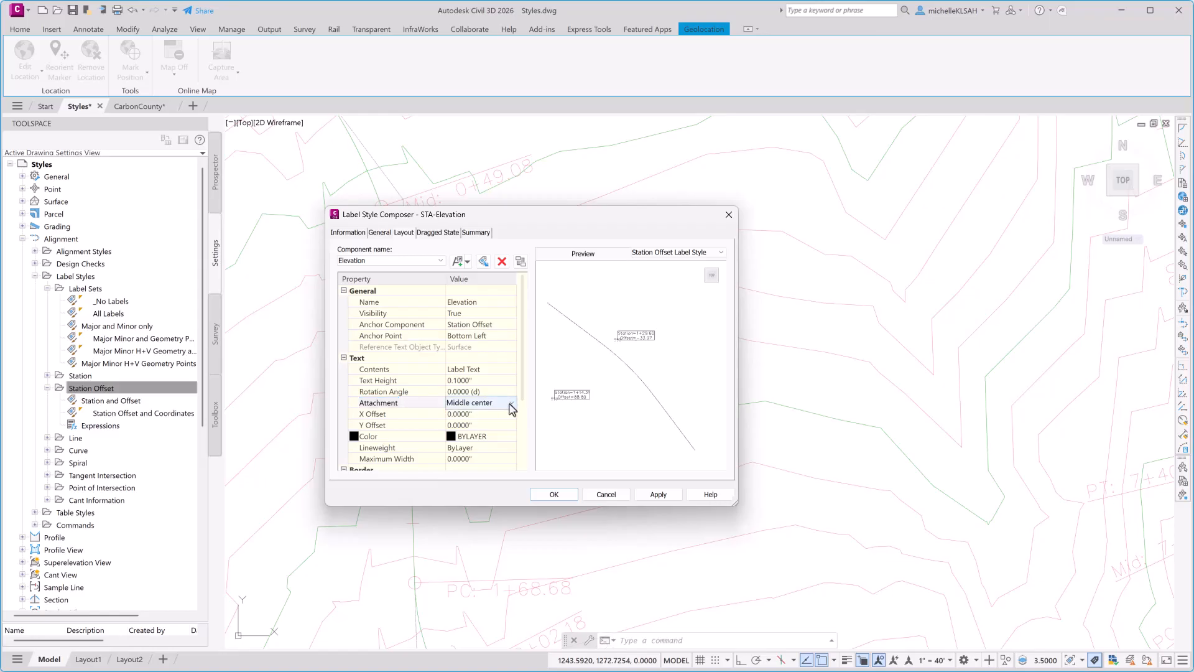
left_click(510, 403)
left_click(493, 415)
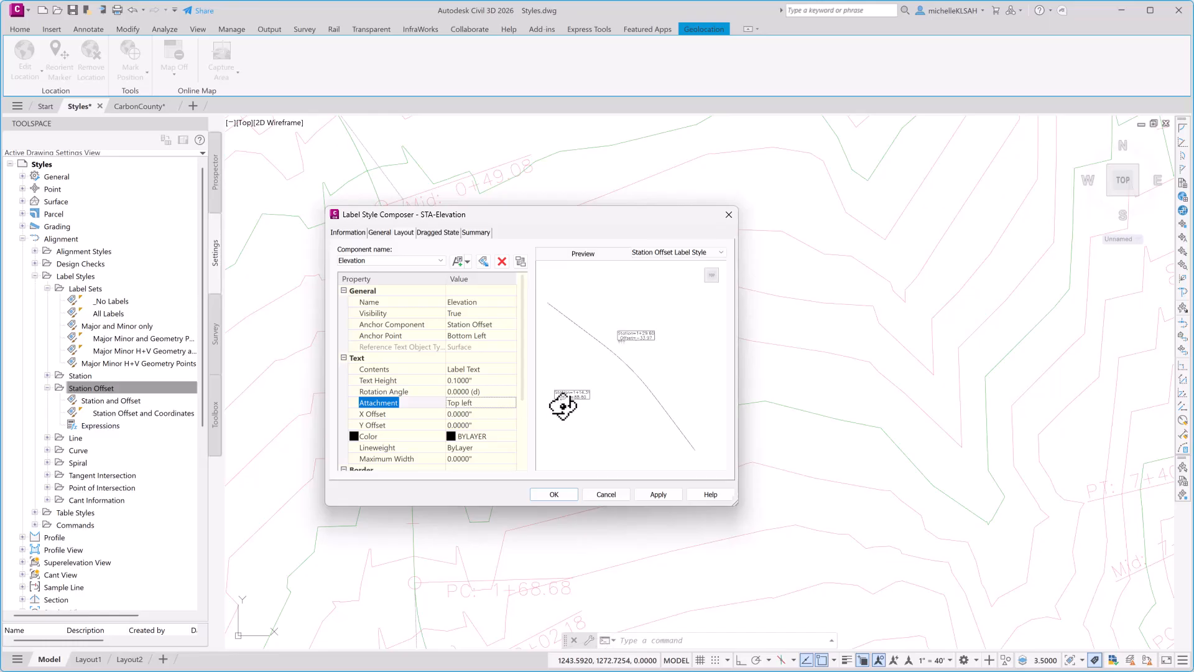
scroll(563, 406, "up", 3)
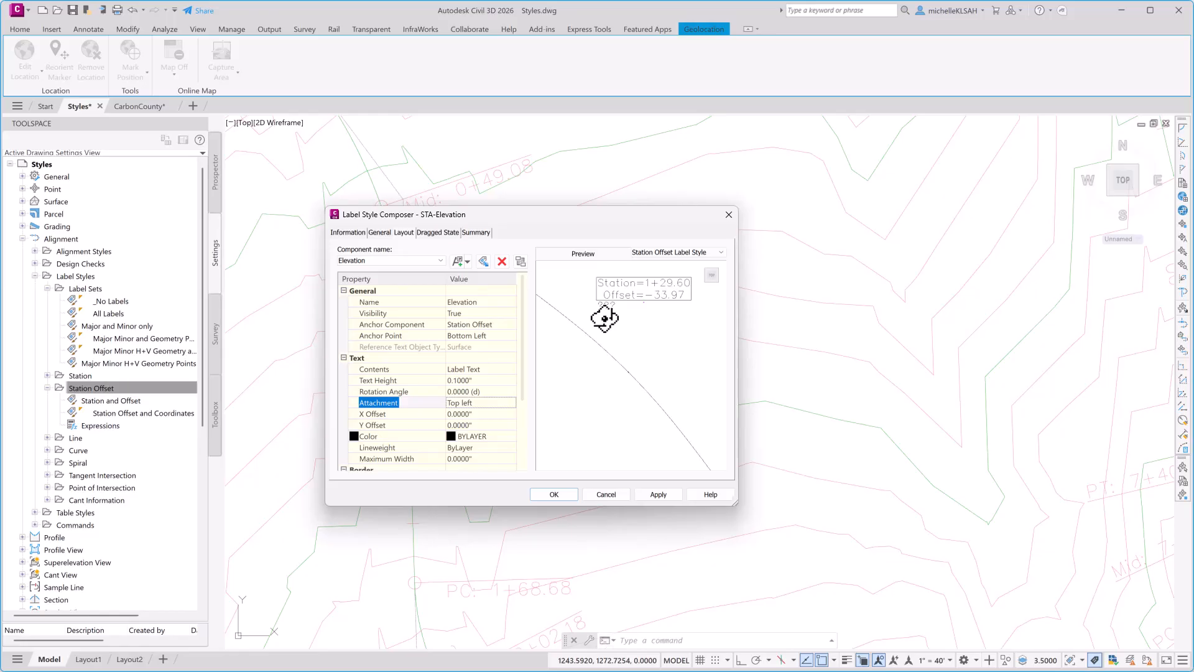
- Insert the Surface Elevation property into the Elevation component's contents with unit foot and precision 1
left_click(428, 369)
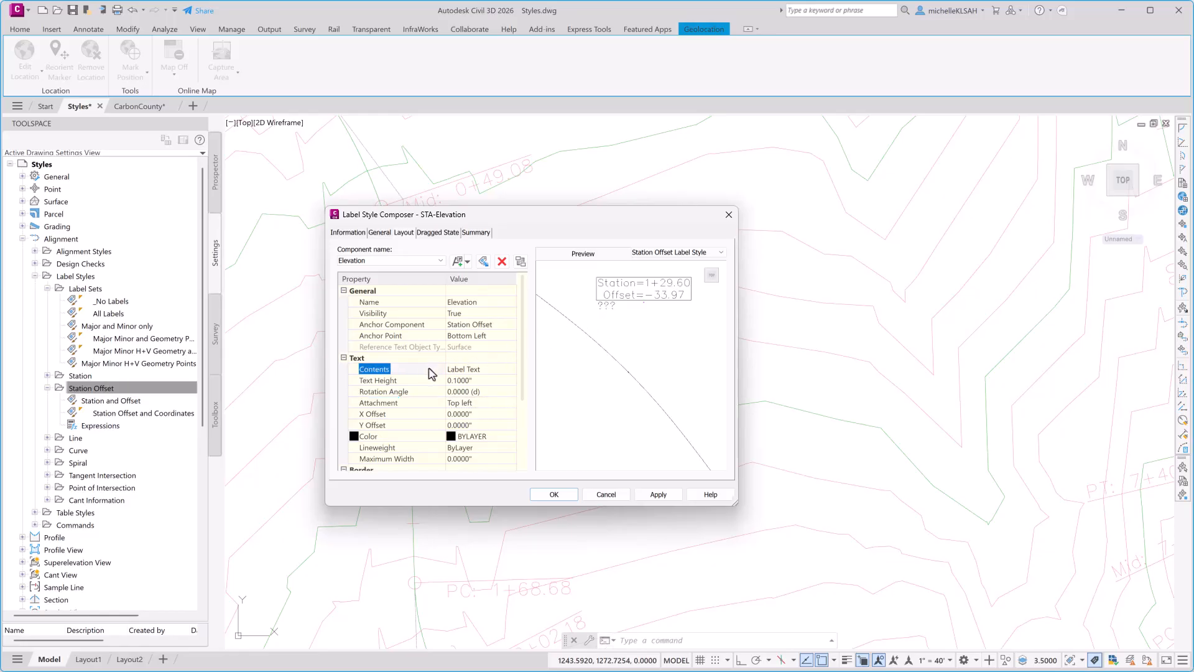
left_click(479, 372)
left_click(511, 370)
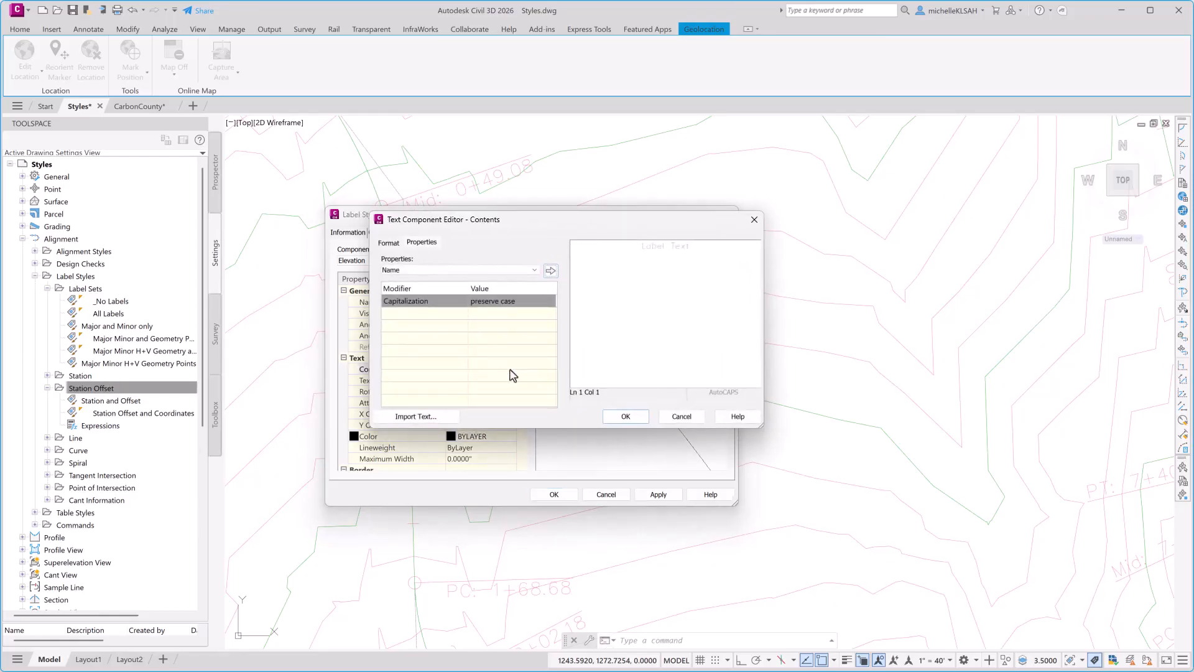
left_click(473, 271)
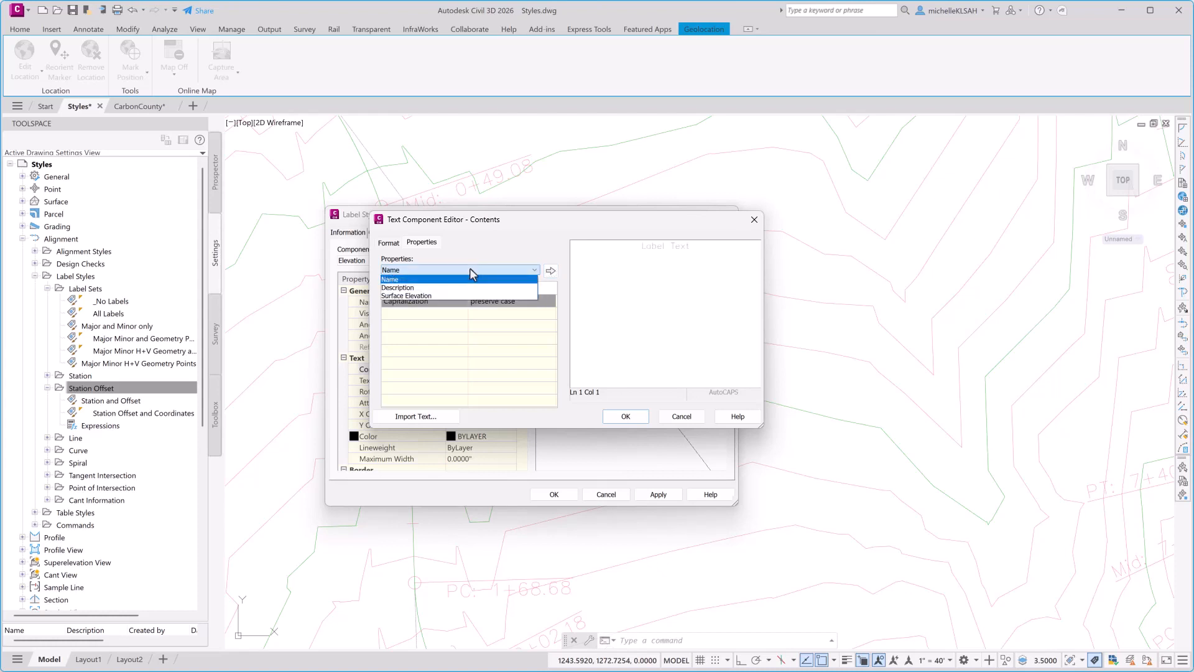
left_click(437, 296)
left_click(499, 302)
left_click(500, 301)
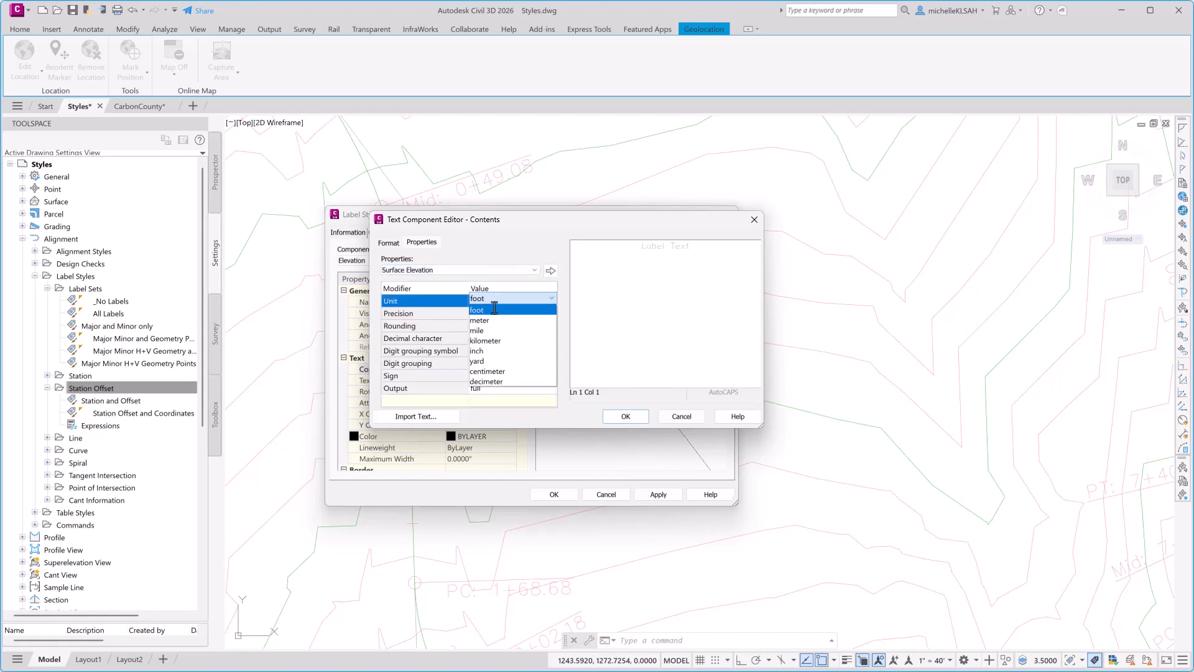
left_click(491, 311)
left_click(492, 314)
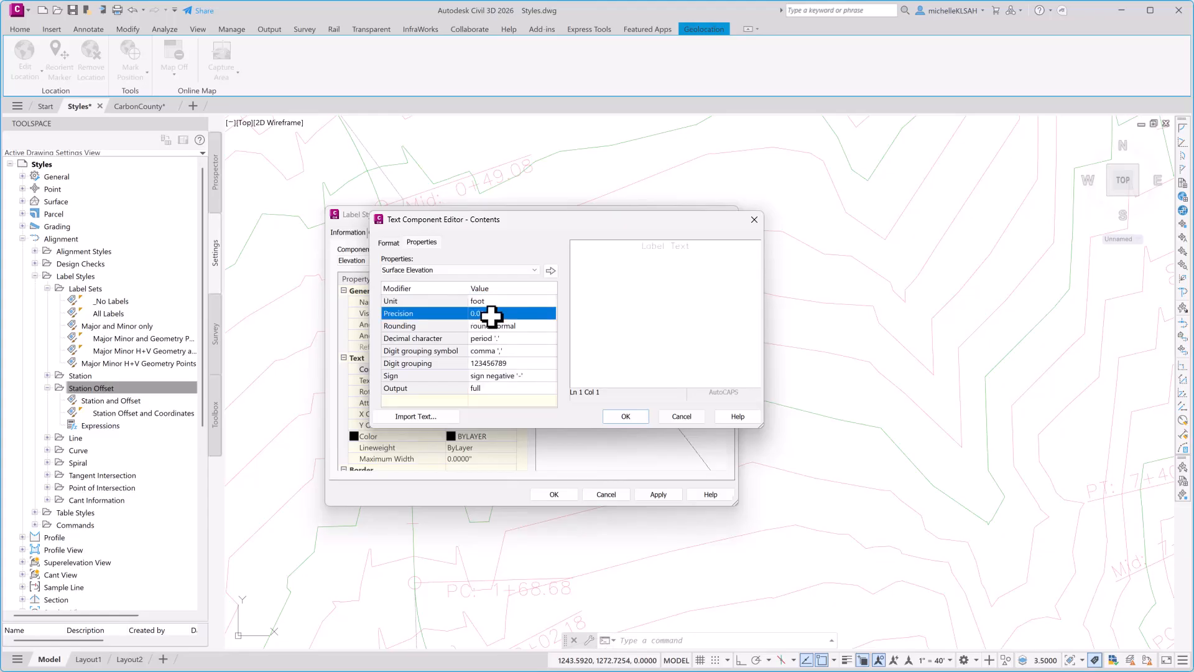
left_click(492, 316)
left_click(487, 323)
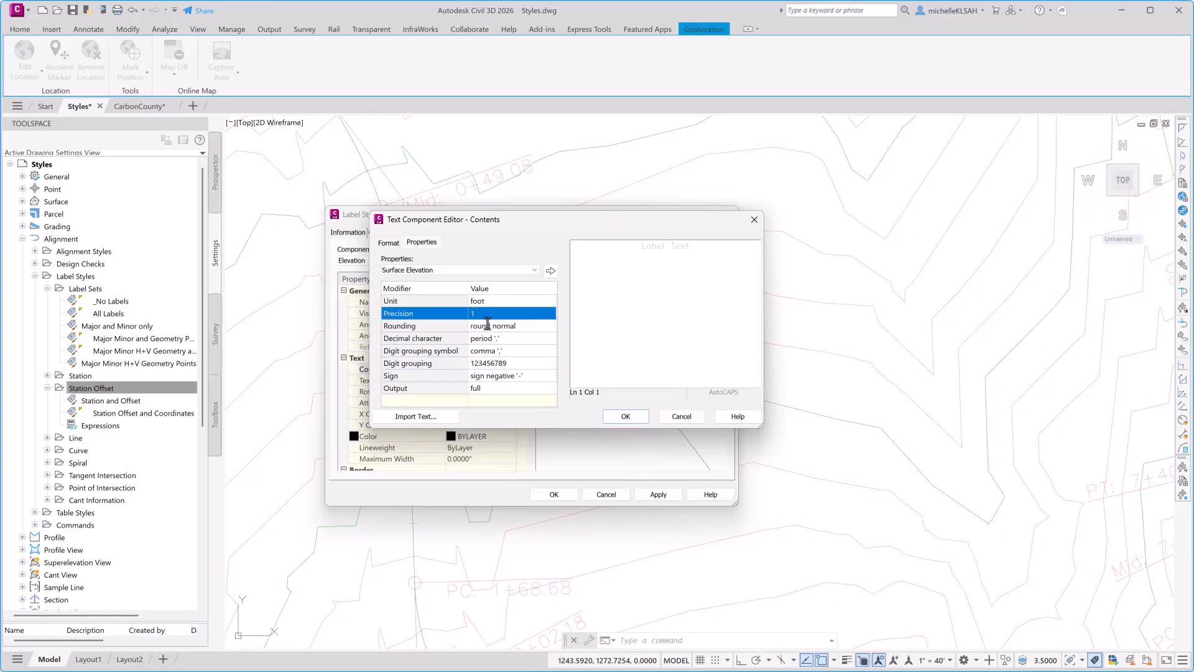
left_click(551, 271)
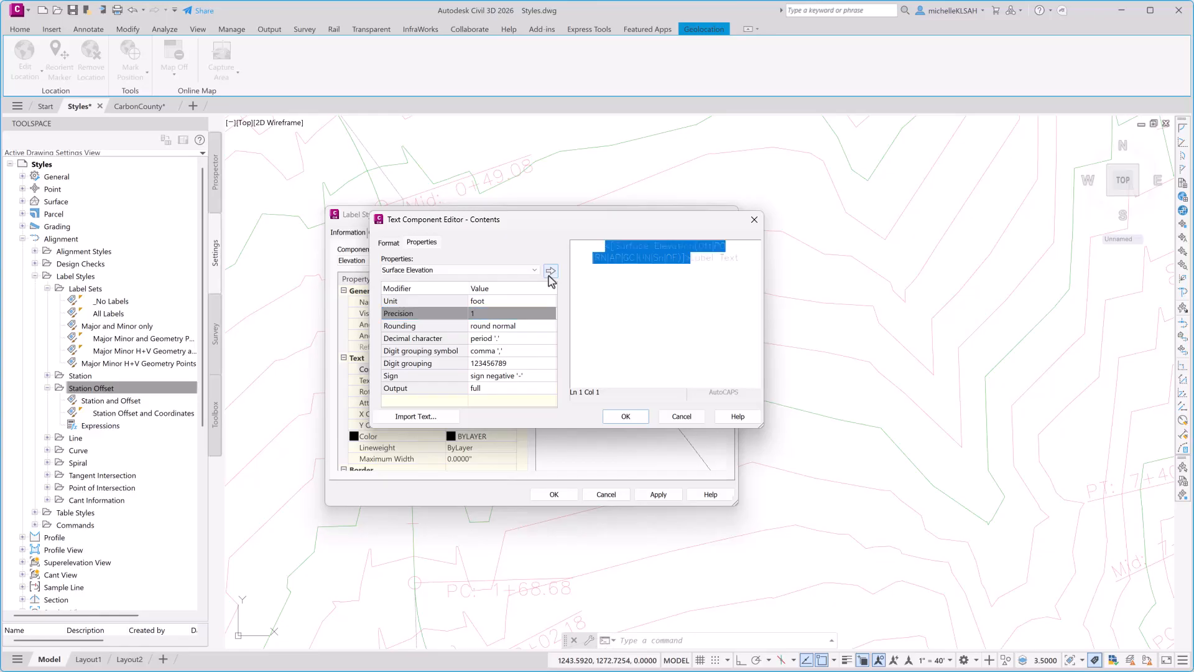
- Delete the placeholder "Label Text", prefix the surface elevation field with "ELEV:" and accept the contents
left_click(739, 260)
left_click_drag(739, 260, 692, 263)
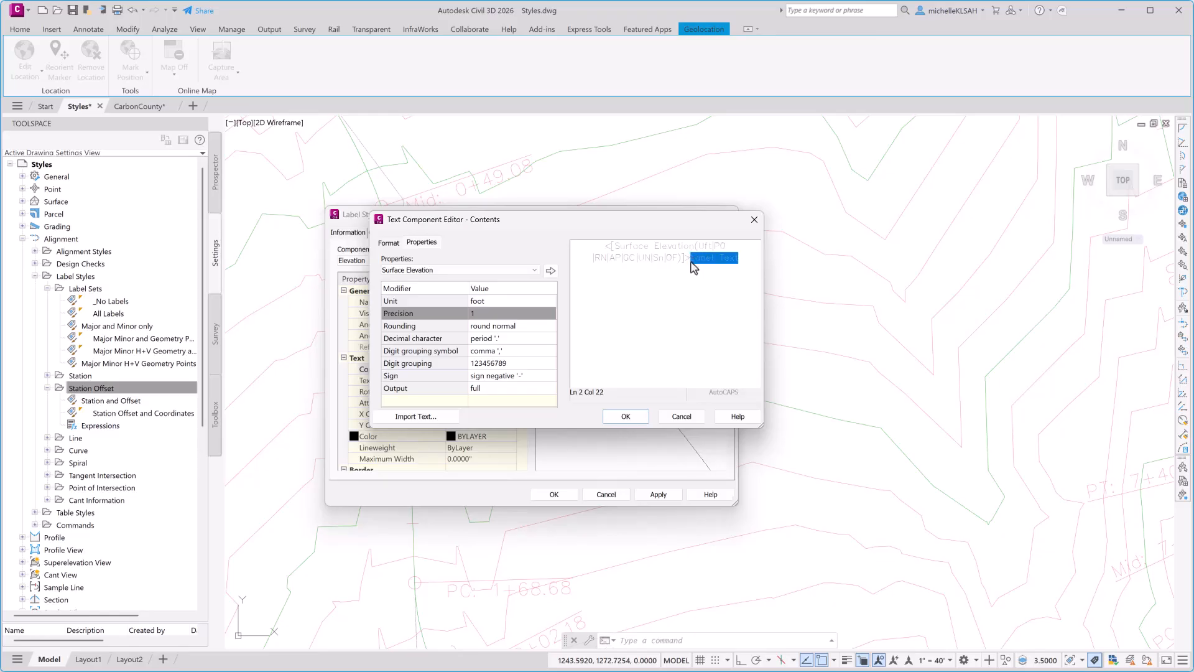
key("BackSpace")
left_click(604, 246)
type("ELEV:")
left_click(625, 416)
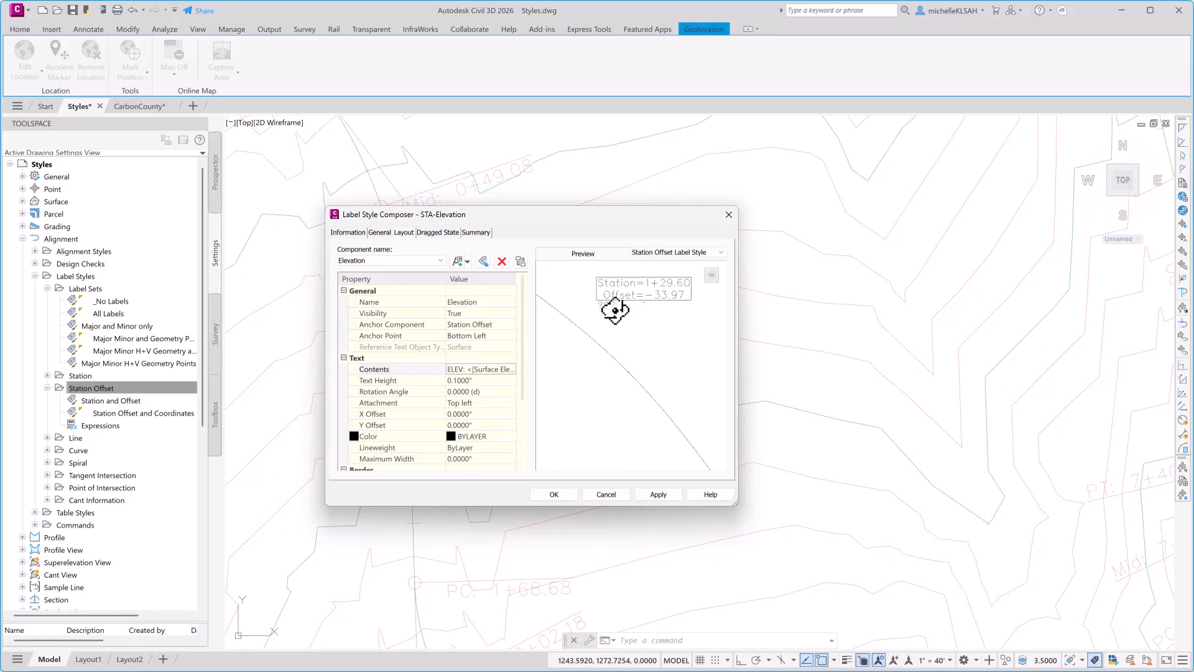
- Accept the STA-Elevation label style and start adding labels with feature Alignment and label type Station Offset
left_click(567, 496)
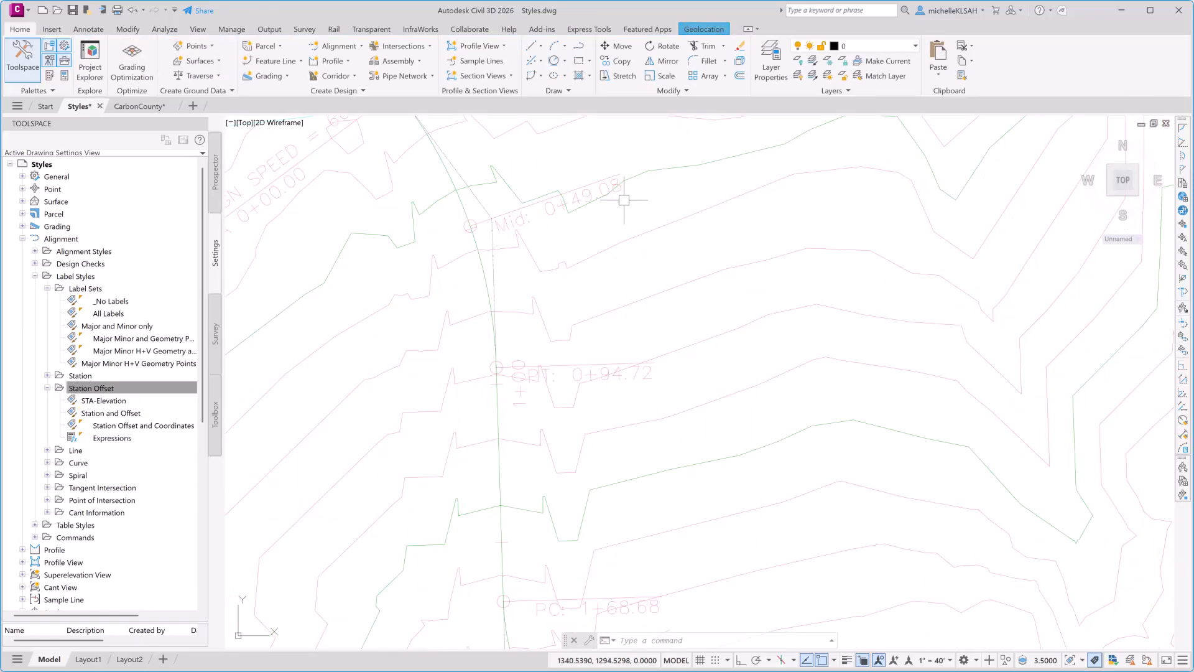
left_click(85, 31)
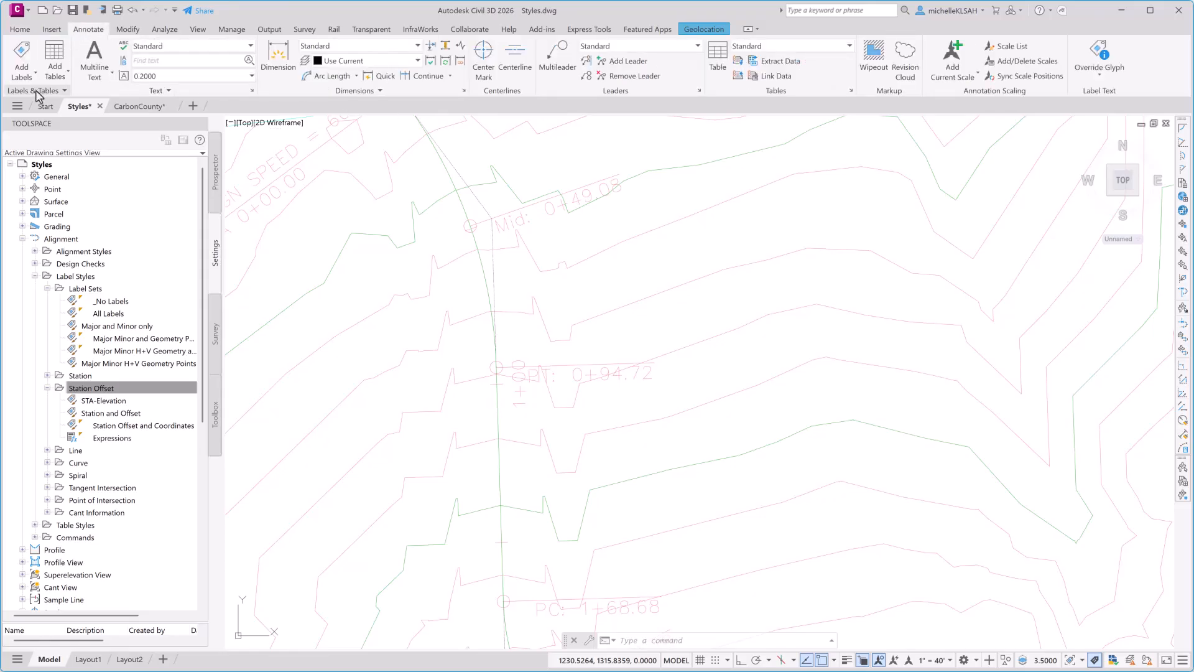
left_click(22, 54)
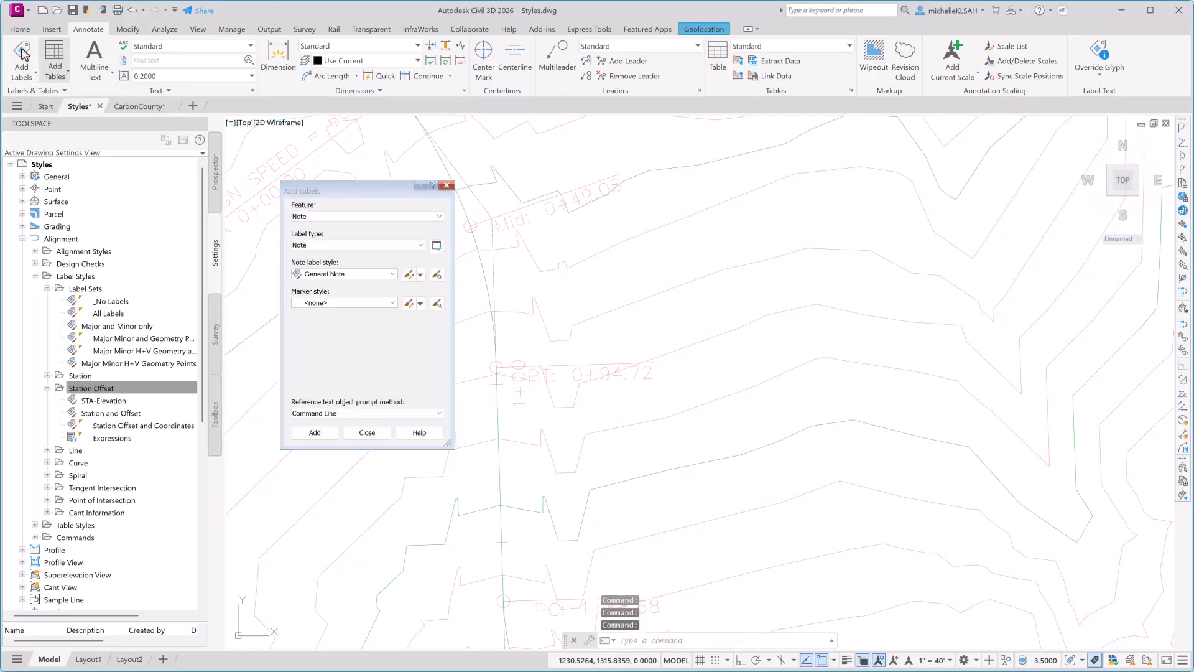
left_click(363, 216)
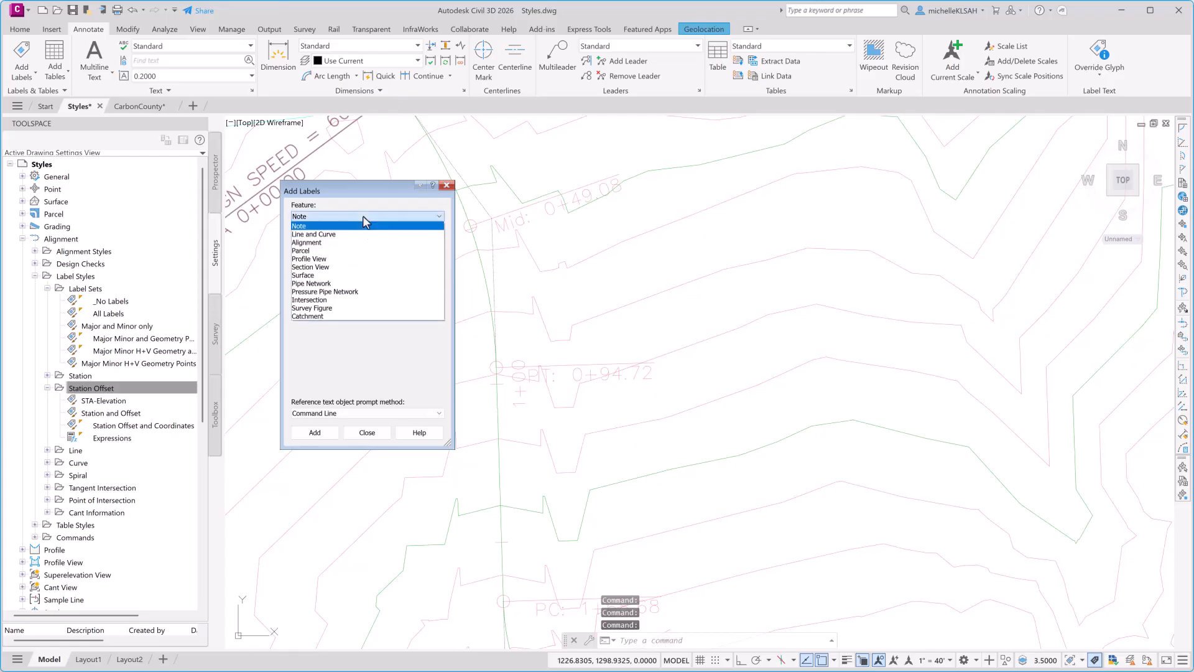
left_click(319, 243)
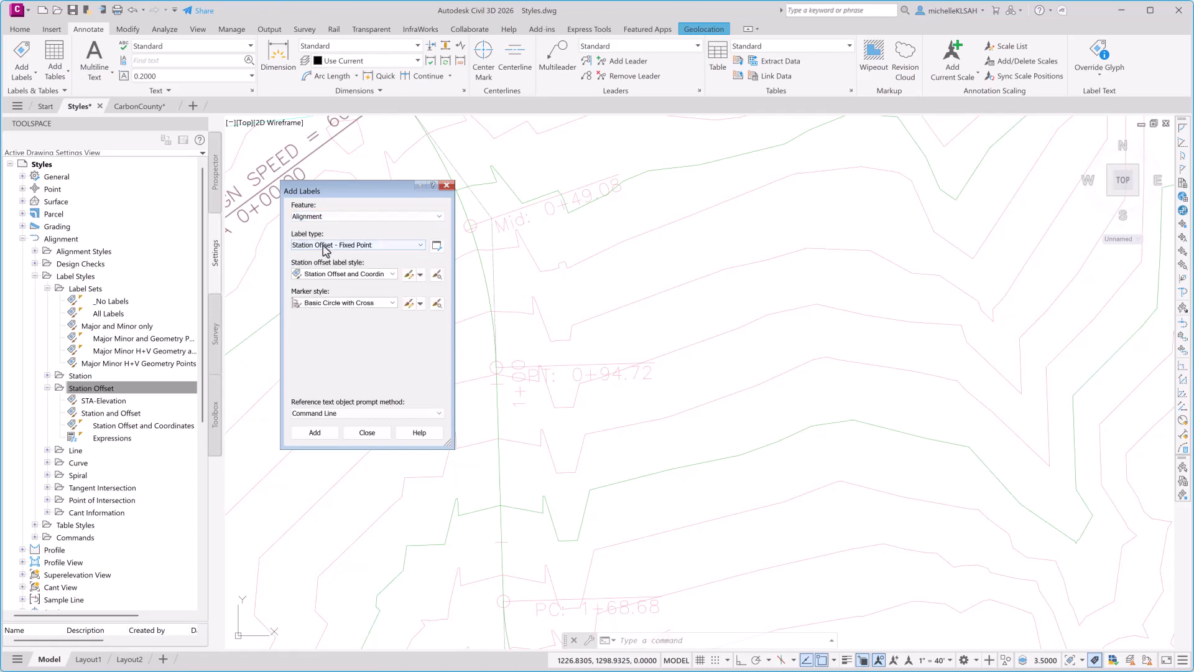
left_click(326, 245)
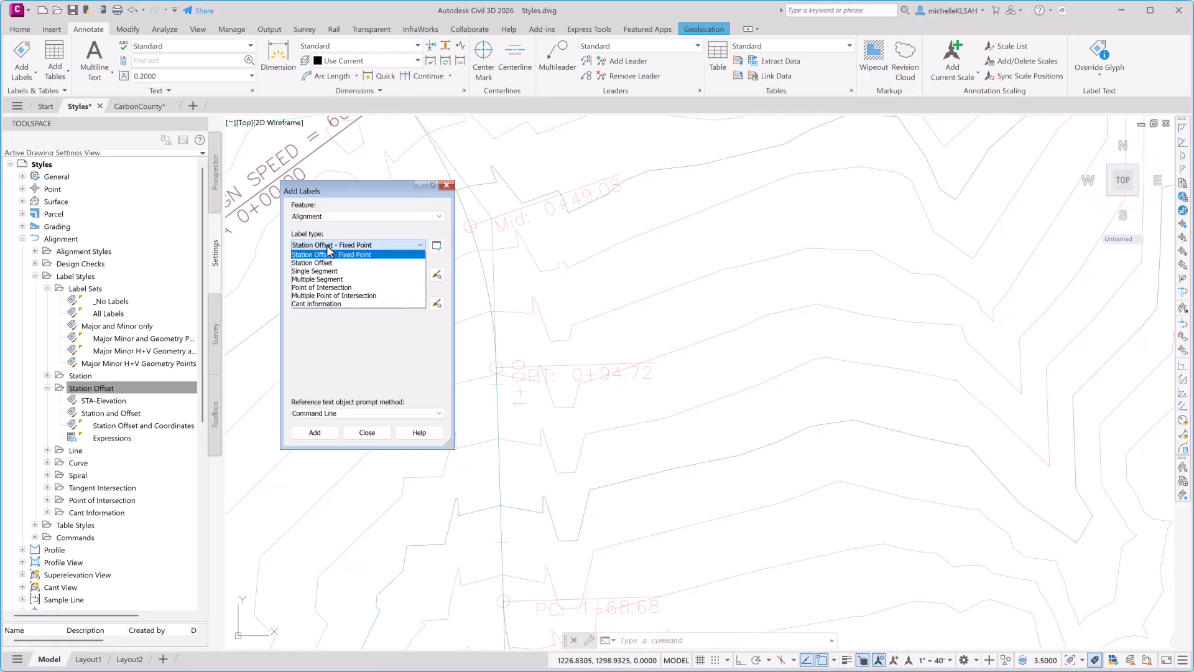
key("Down")
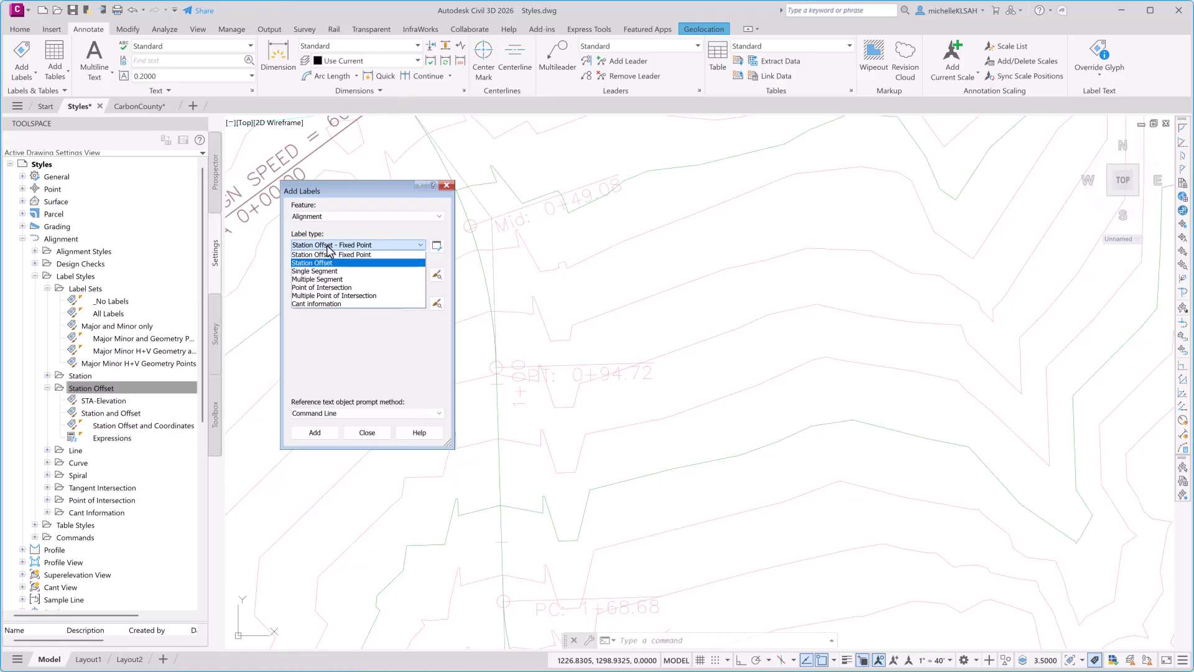
left_click(330, 264)
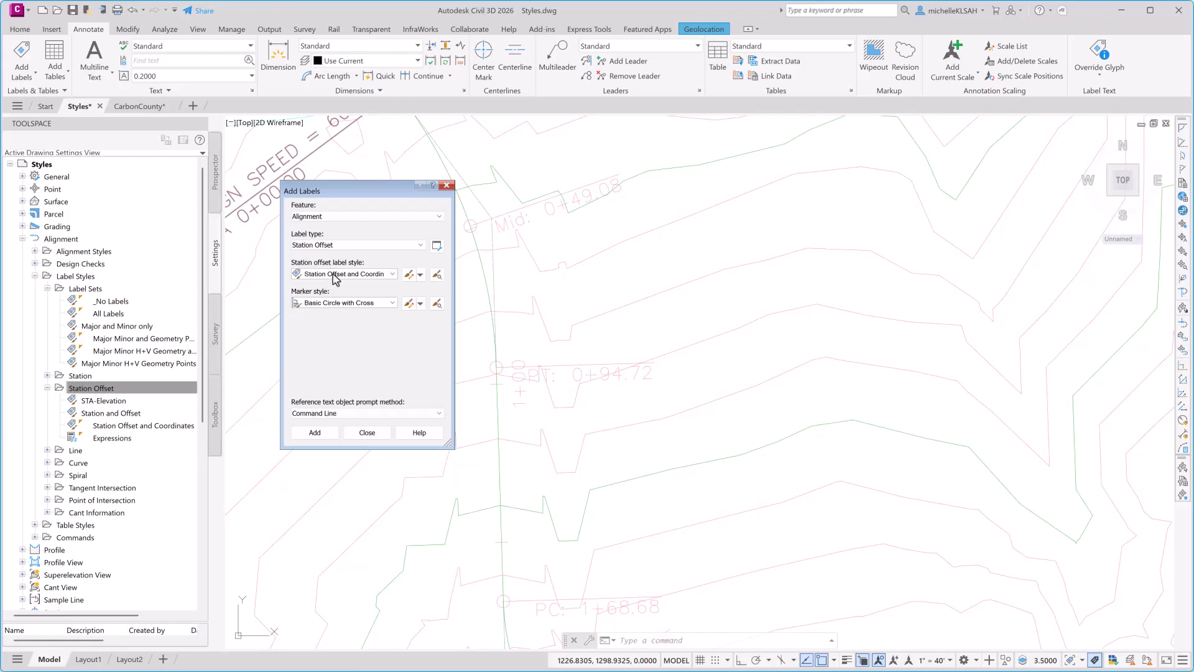
- Set the station offset label style to STA-Elevation and the marker style to Basic X for the new label
left_click(332, 275)
key("Up")
key("Up")
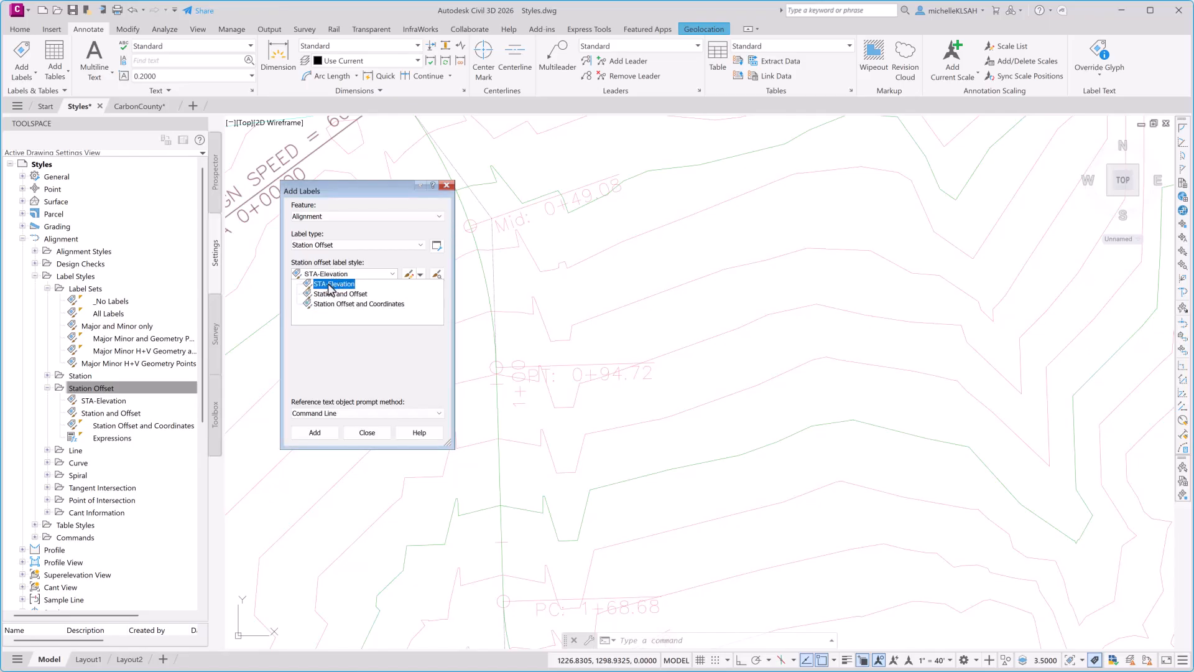
left_click(328, 284)
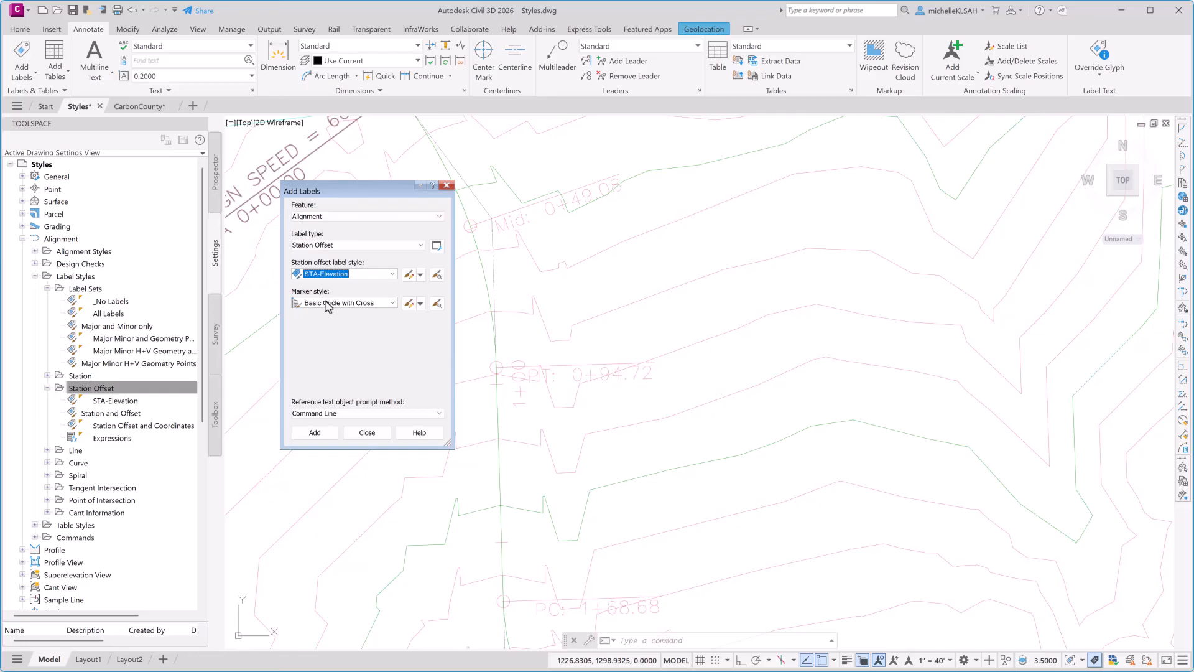
left_click(326, 303)
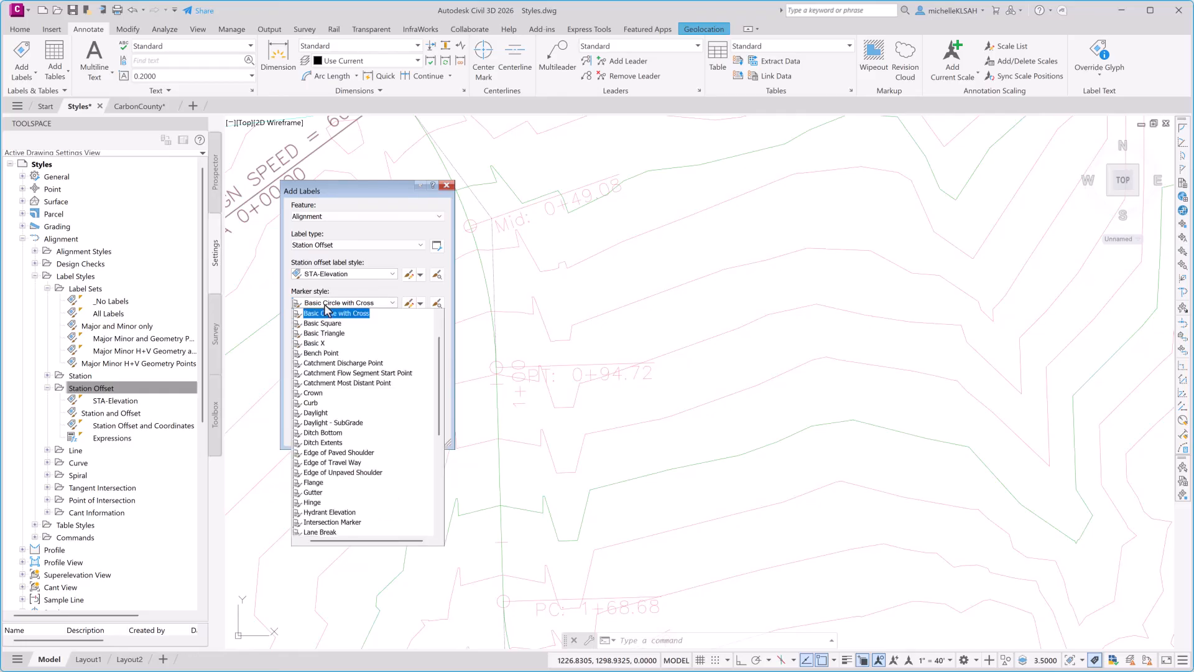
left_click(324, 344)
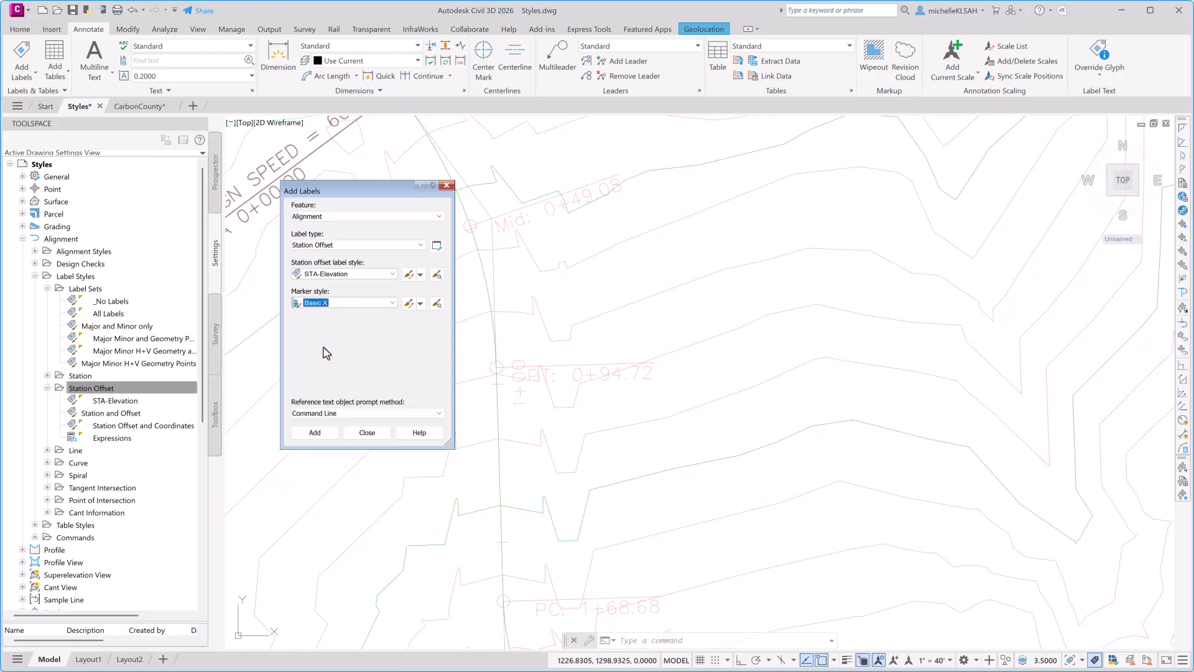
- Place one label off the New Castle Rd alignment at about station 1+20.60, offset -60, taking its elevation from surface FG
left_click(316, 433)
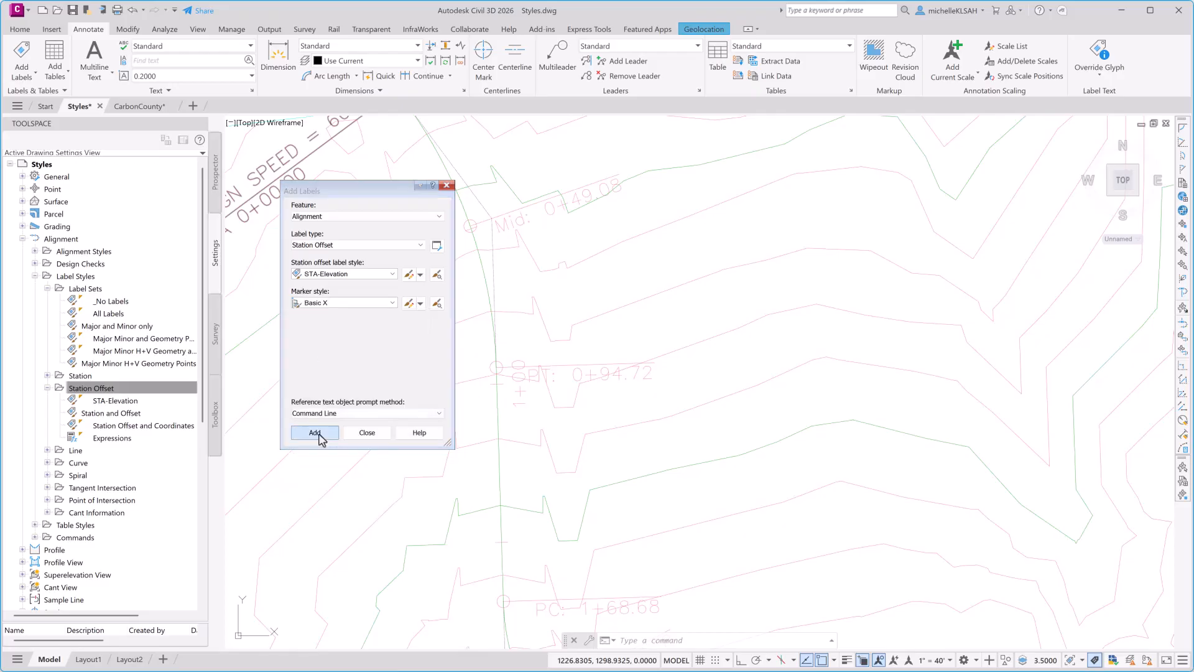
left_click(500, 418)
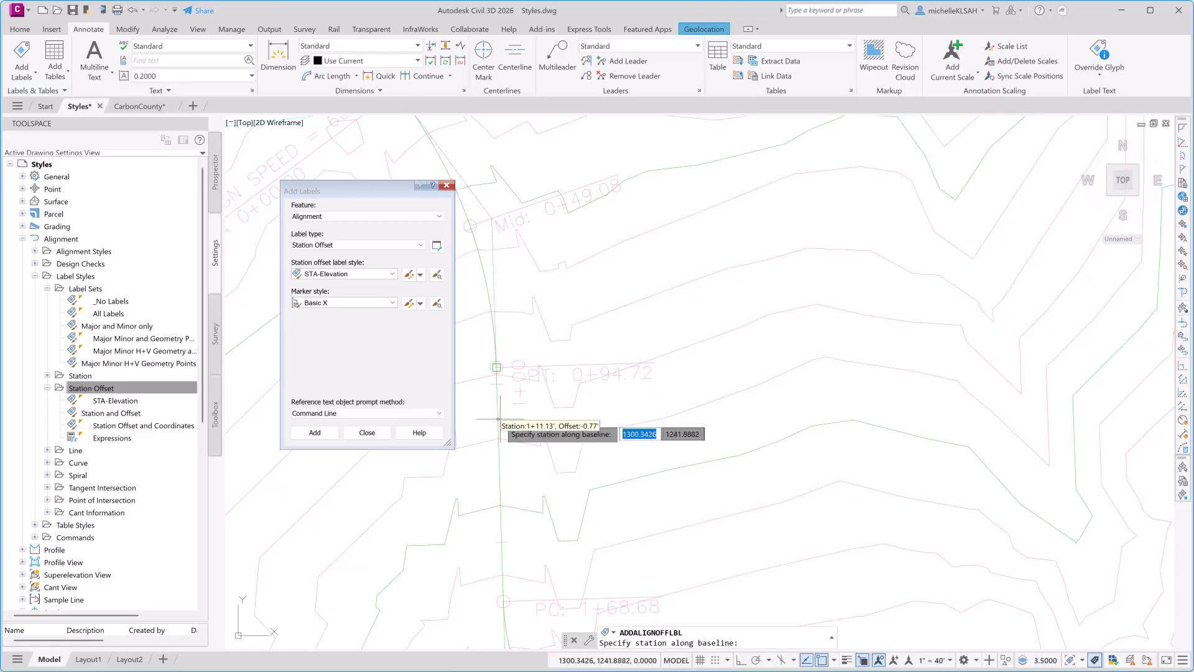
left_click(676, 444)
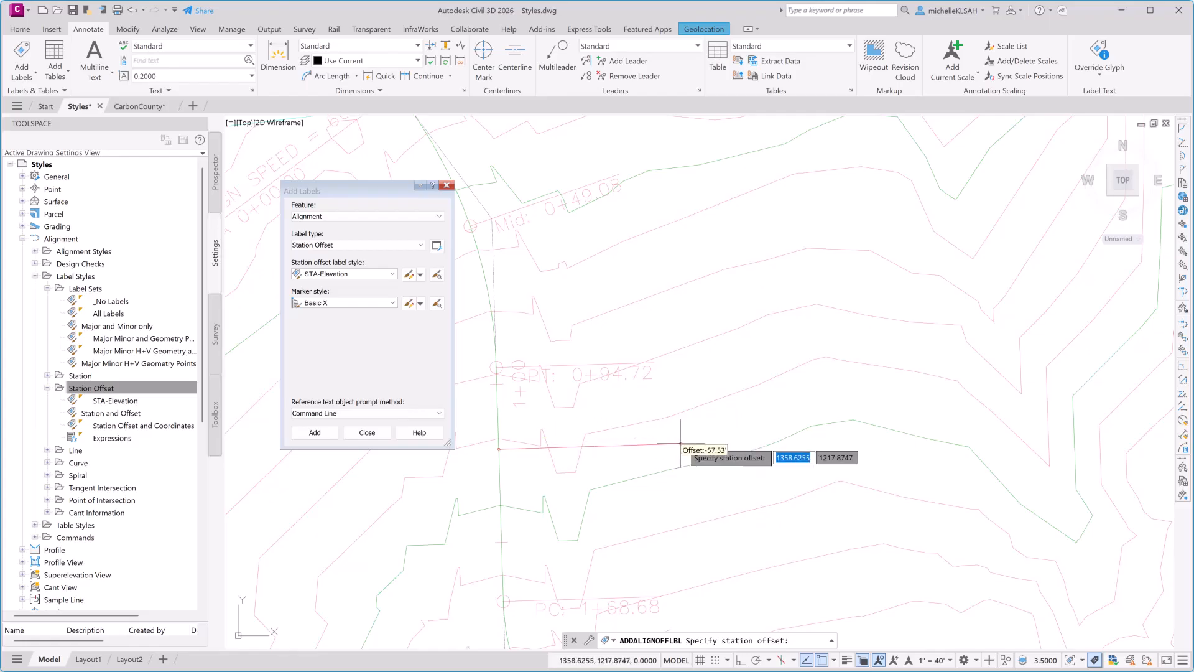
left_click(688, 442)
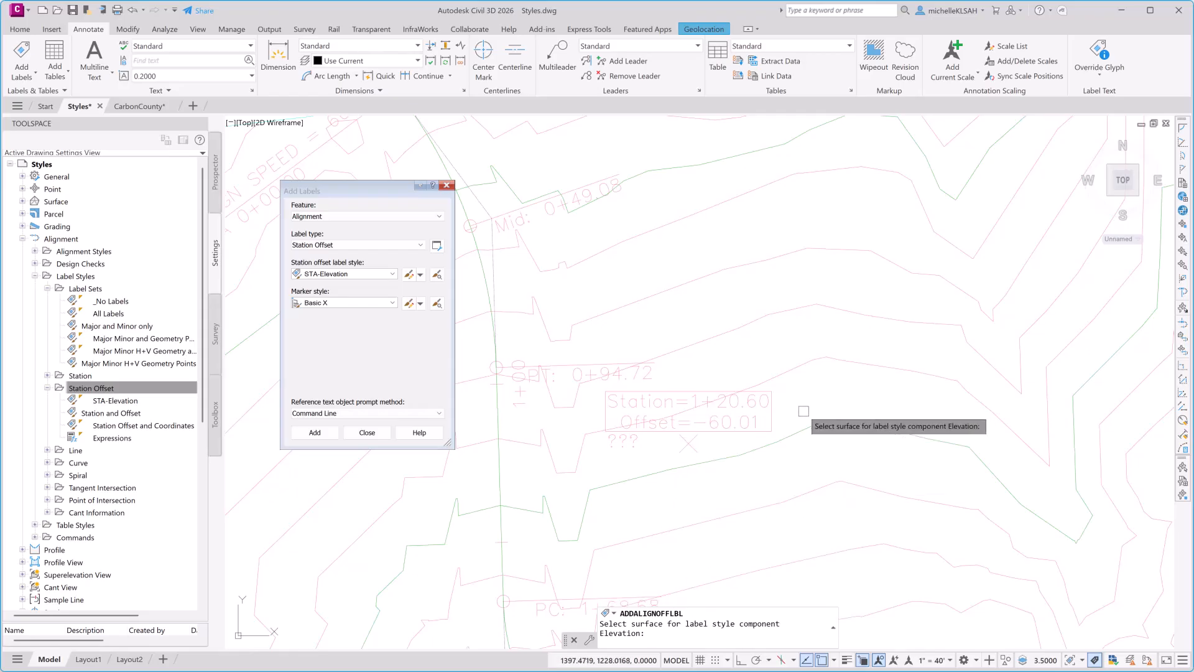
left_click(803, 367)
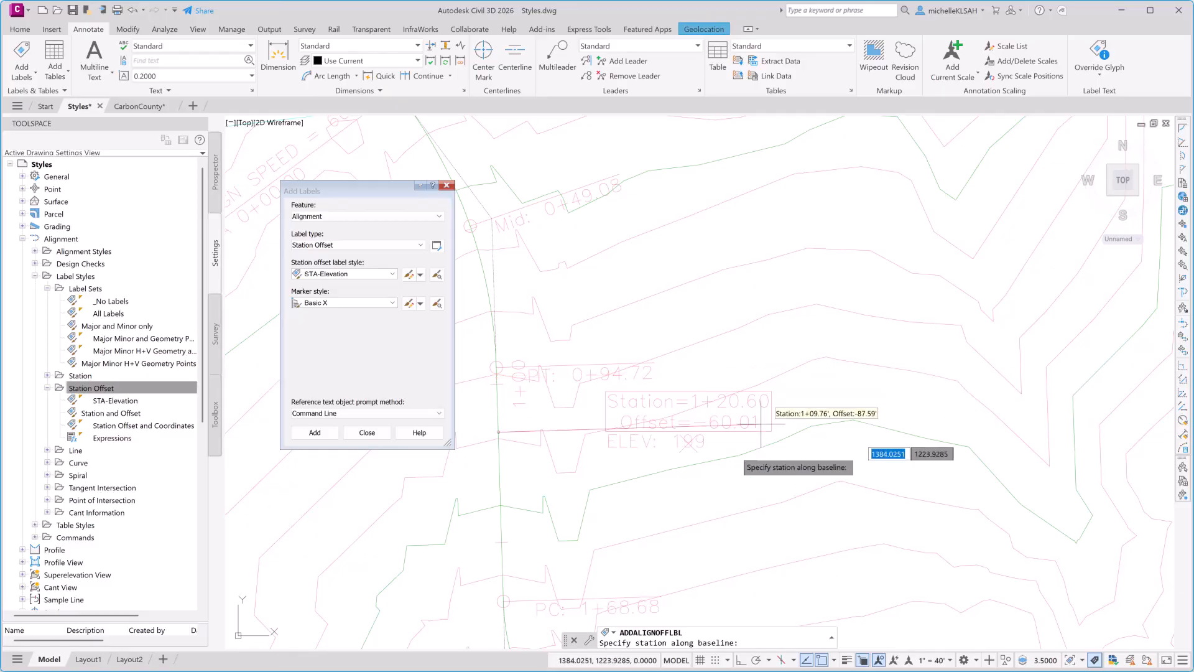
key("Escape")
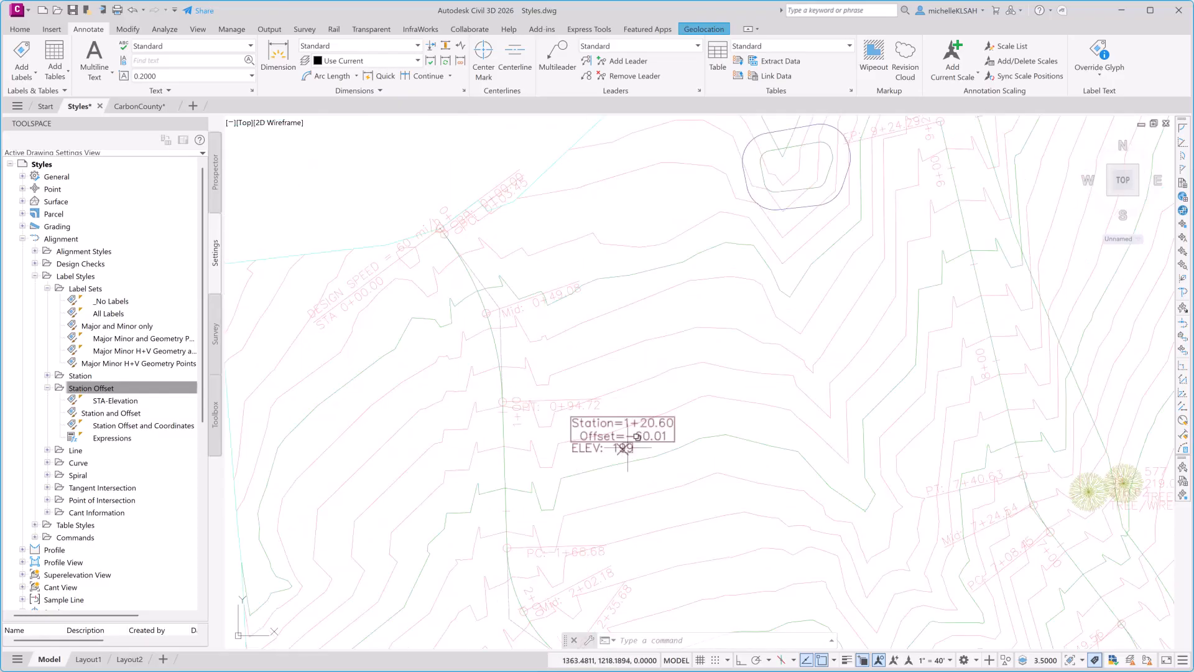
- Move the placed label and its marker closer to the alignment, to about station 1+23.28, offset -19.37
left_click(624, 454)
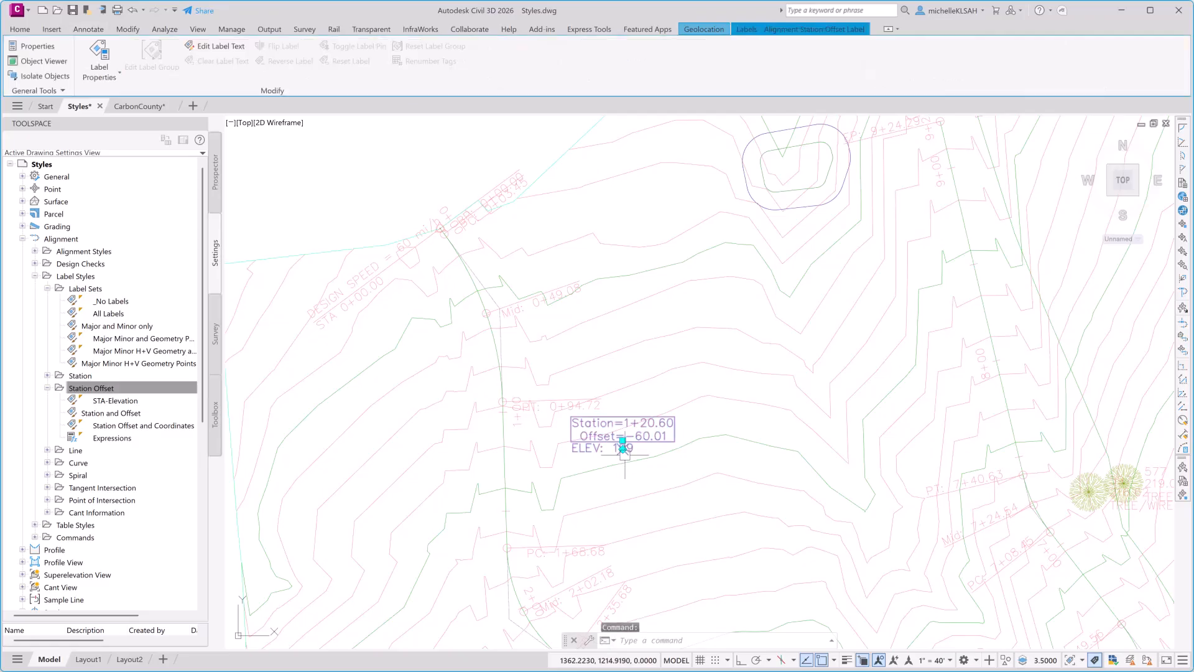
scroll(634, 456, "up", 4)
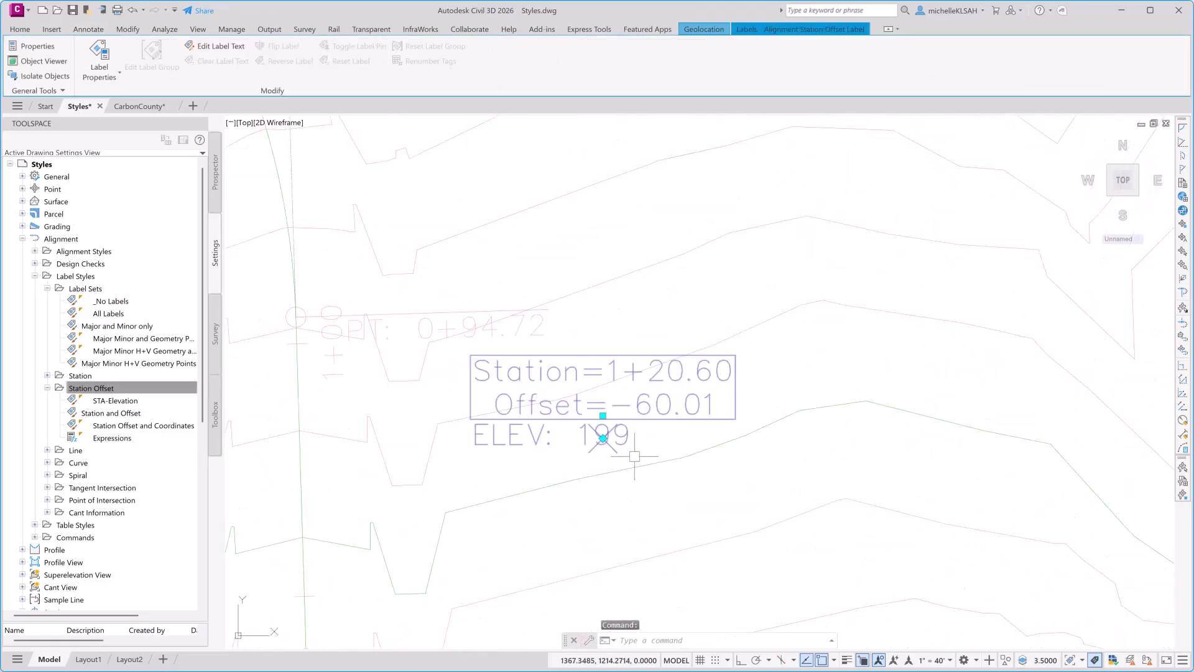
left_click(602, 438)
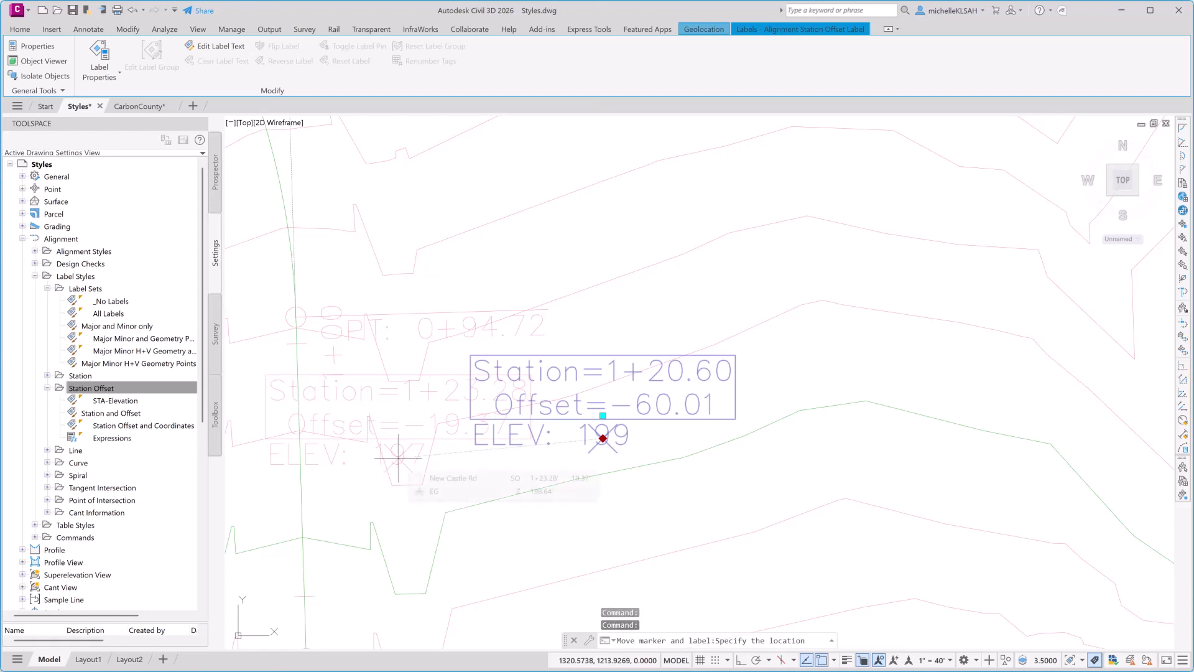
left_click(398, 457)
mouse_move(398, 459)
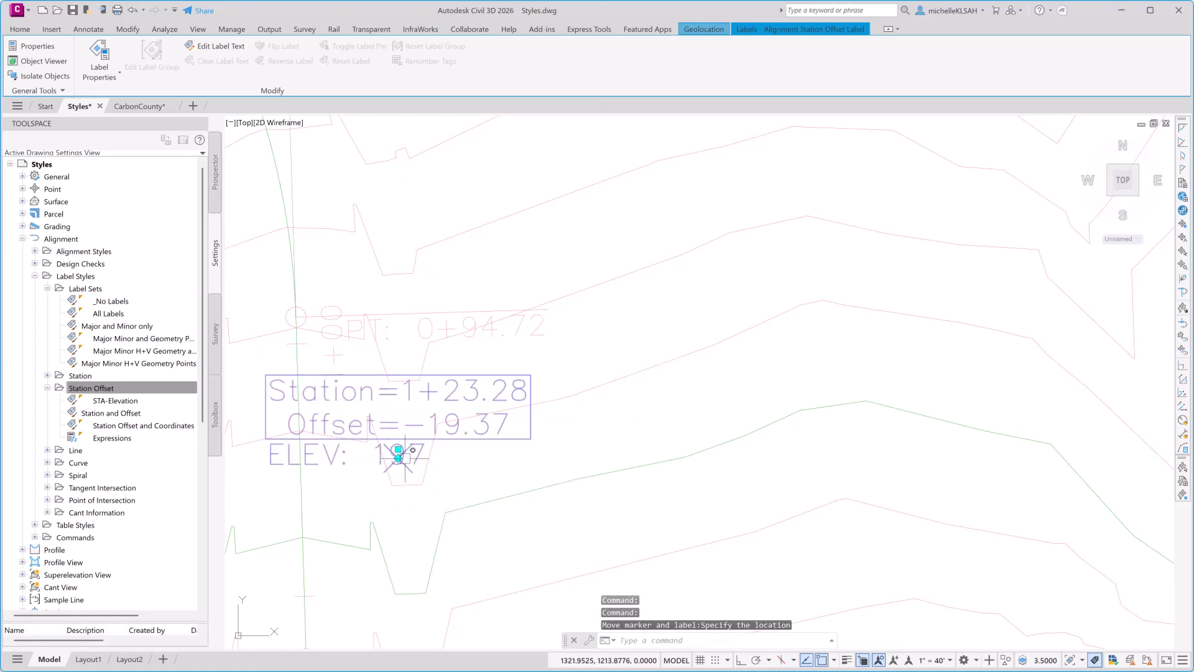
key("Escape")
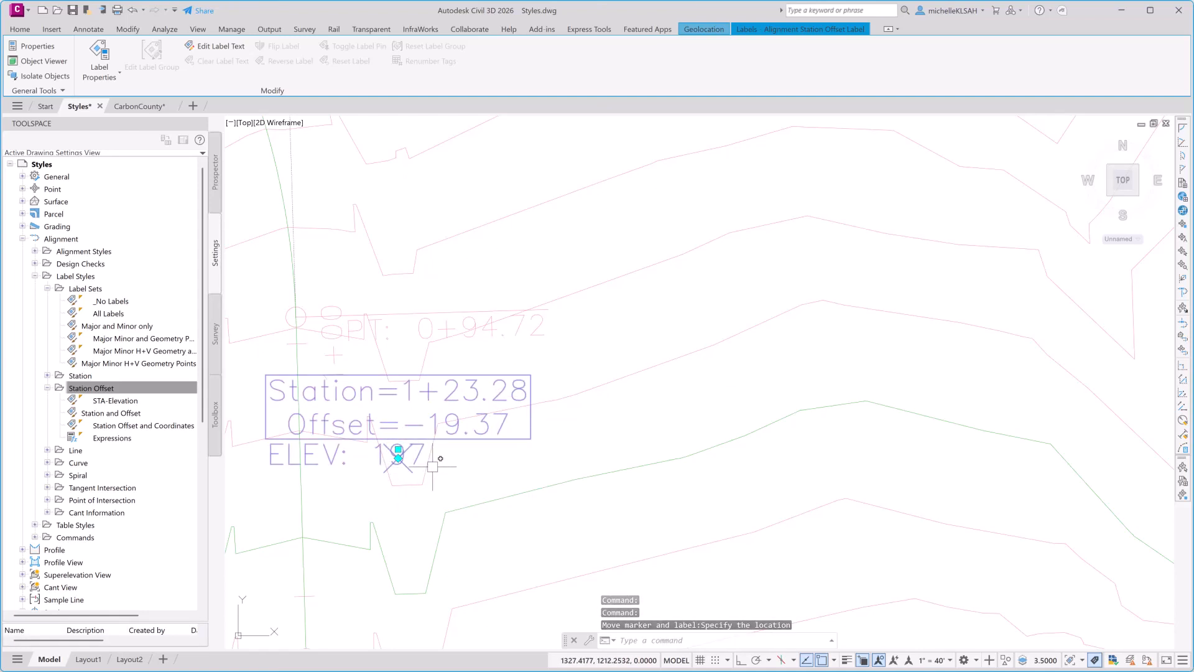
key("Escape")
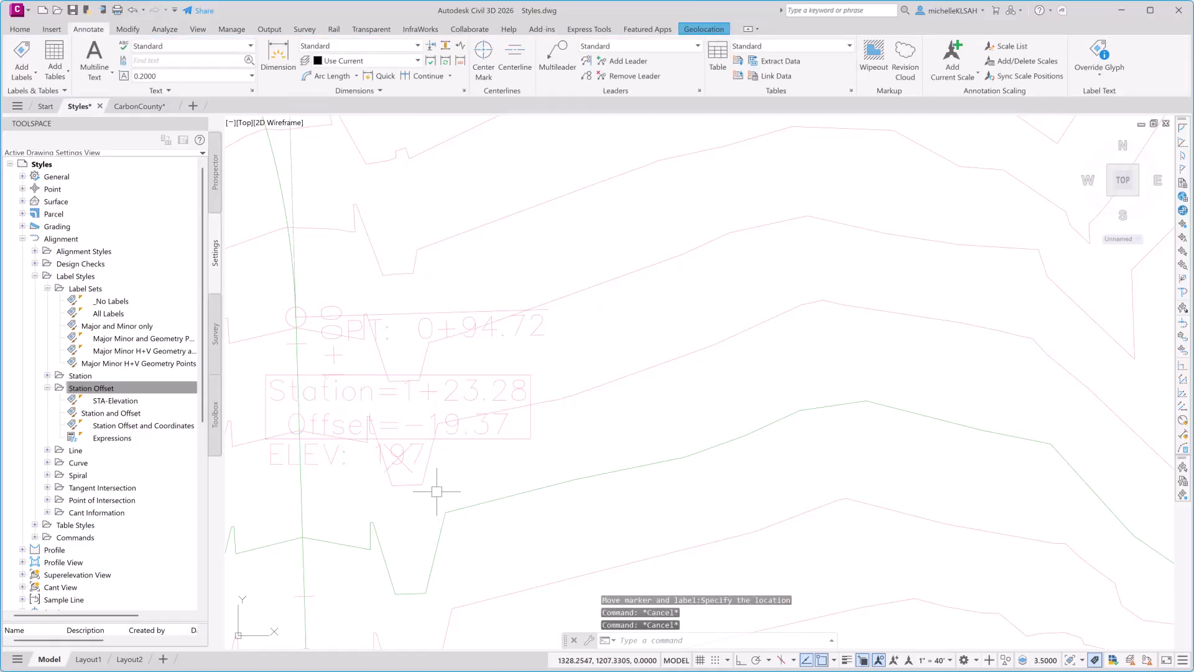
- Change the label's Elevation reference surface to EG in its properties
scroll(434, 493, "down", 4)
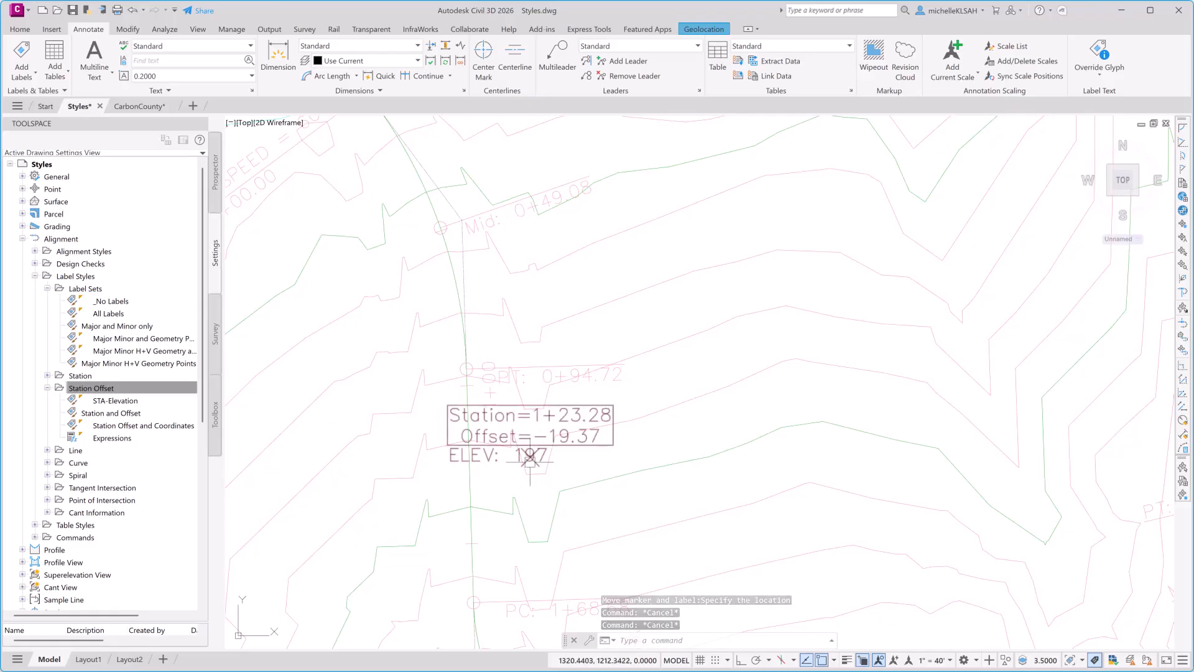
mouse_move(532, 458)
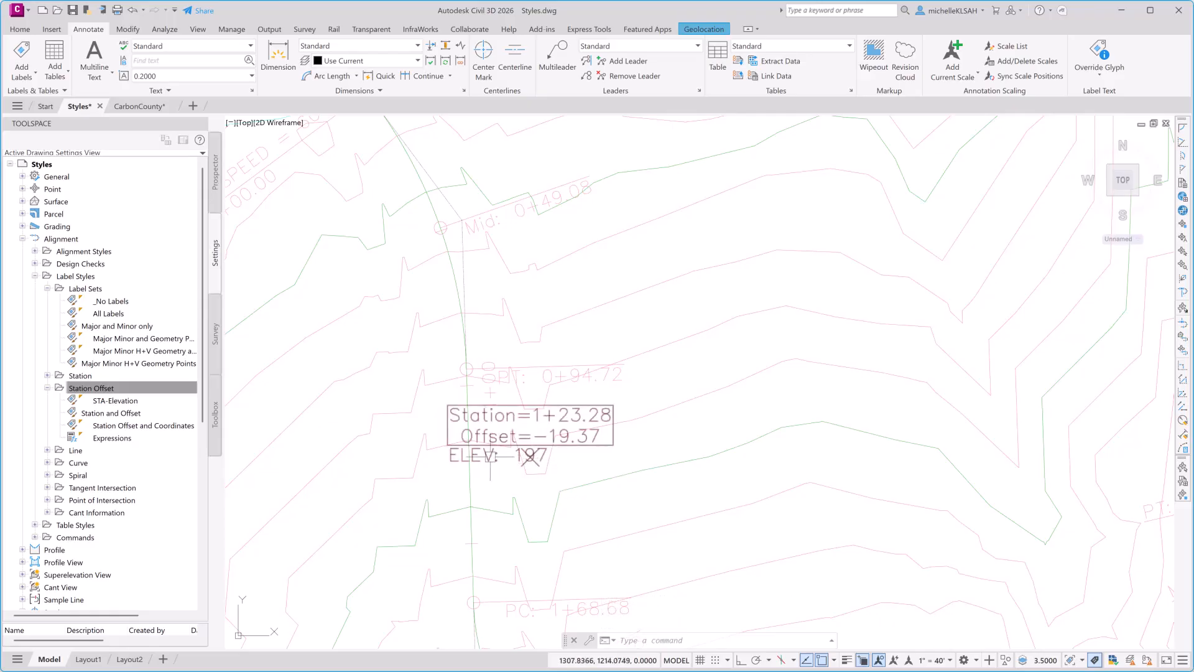
left_click(534, 457)
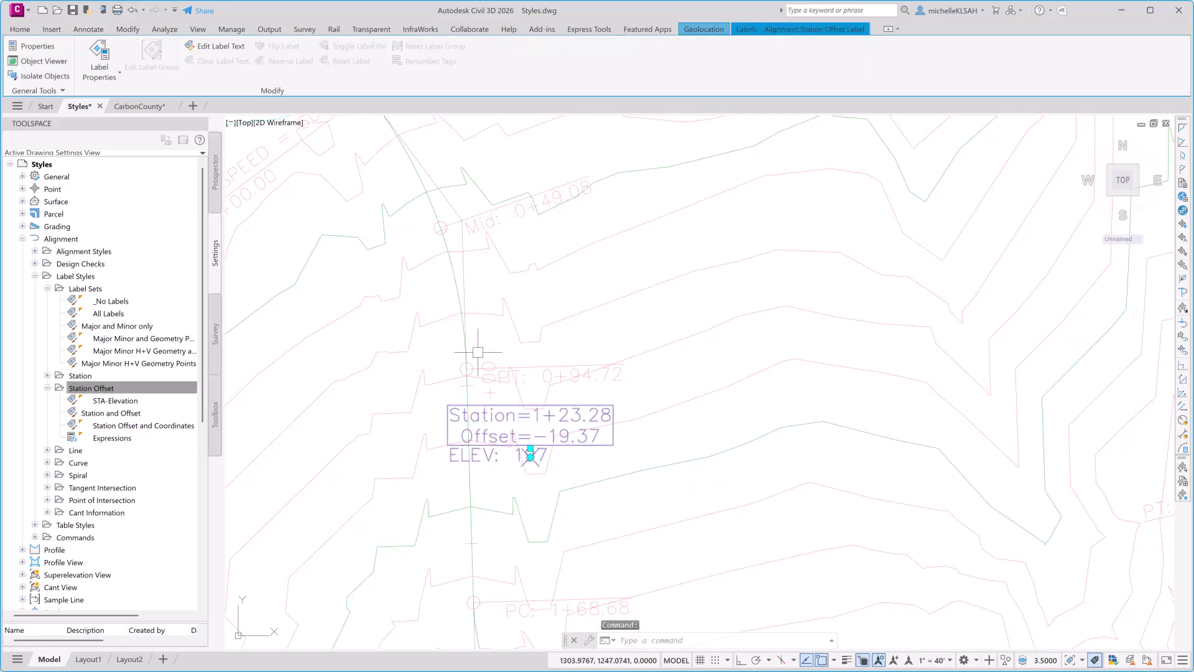
left_click(37, 47)
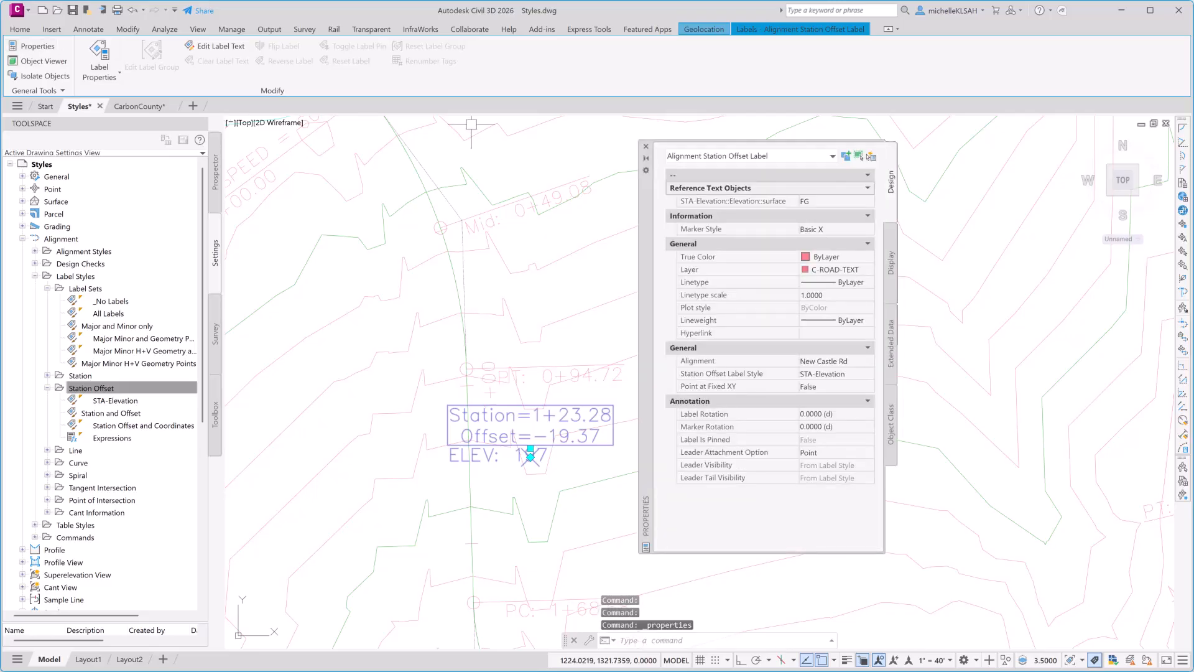
left_click(817, 203)
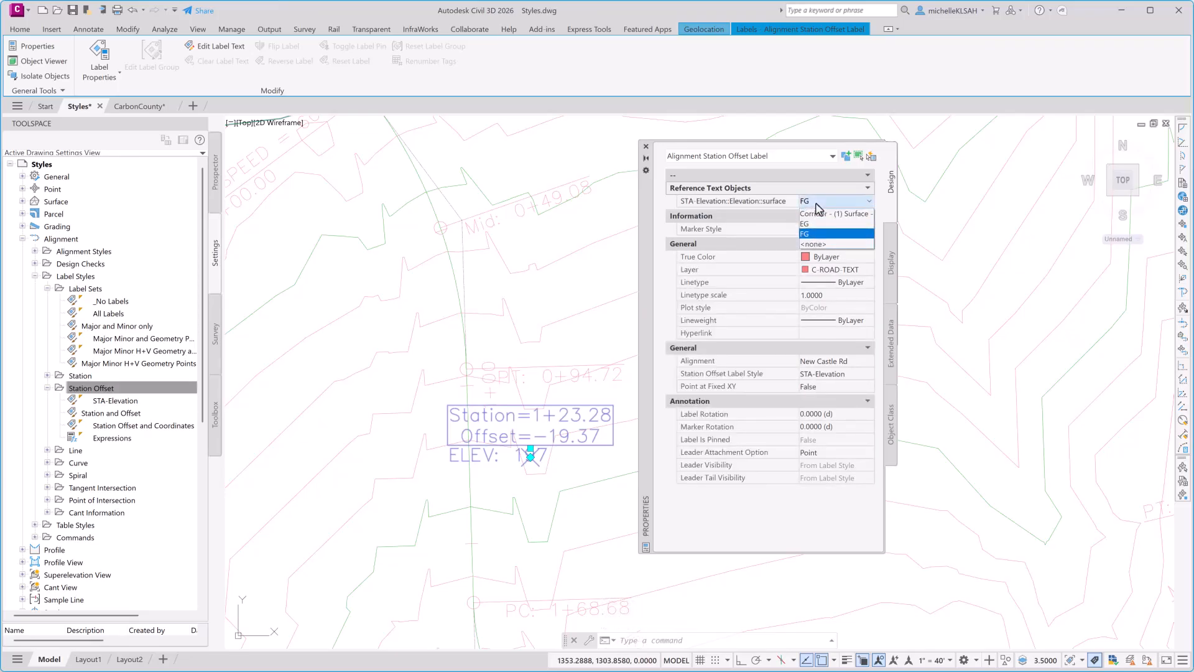
key("Up")
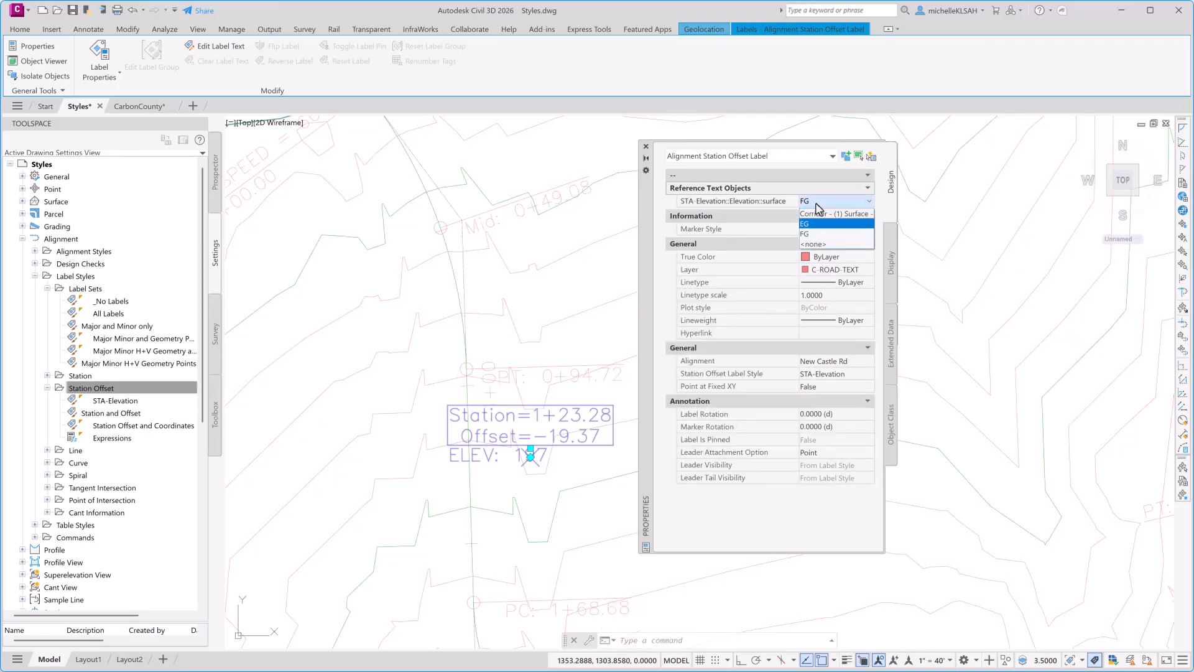
key("Return")
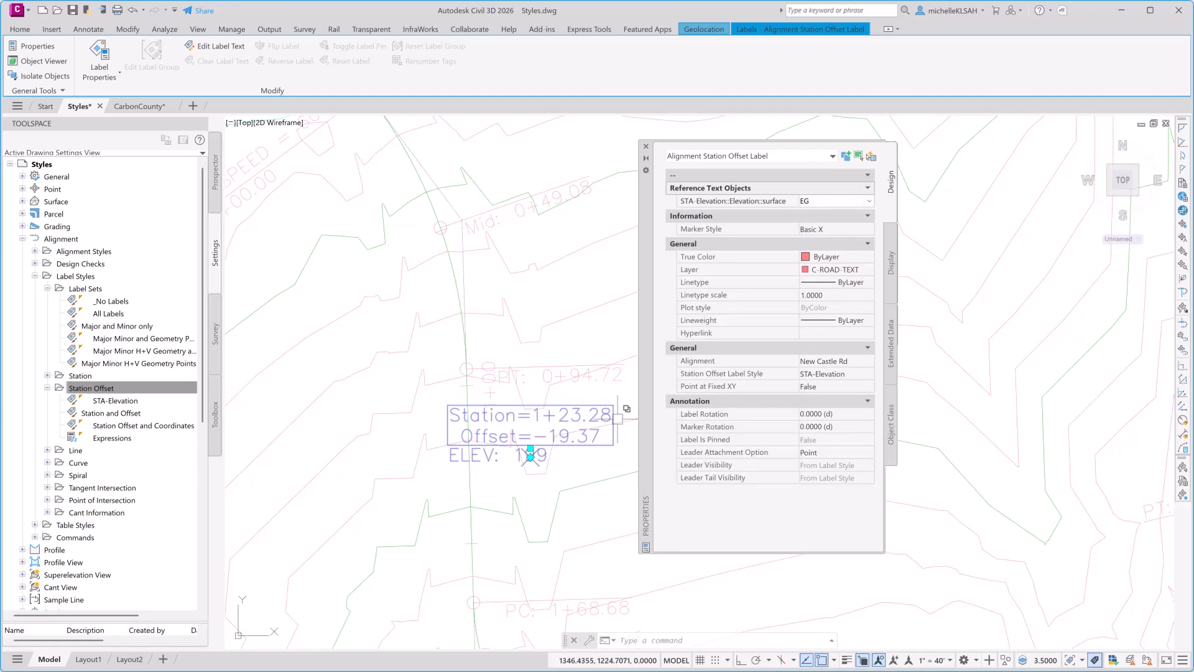
- Set the label's marker style to Basic Triangle and close its properties
left_click(849, 231)
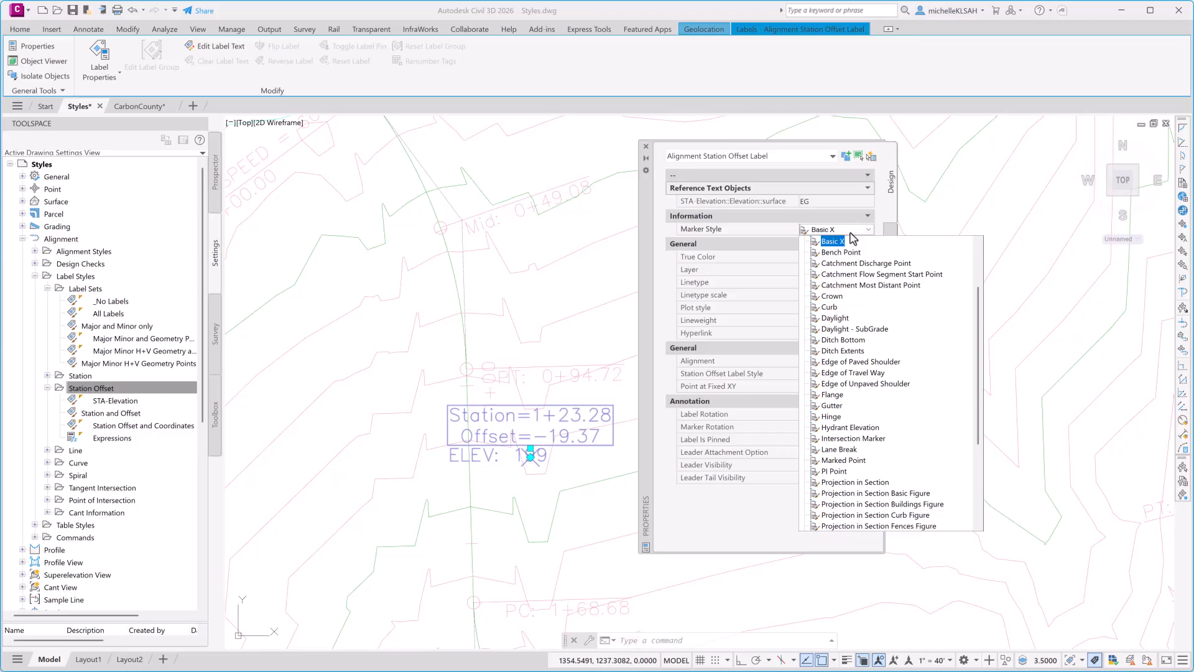
key("Down")
scroll(854, 308, "up", 3)
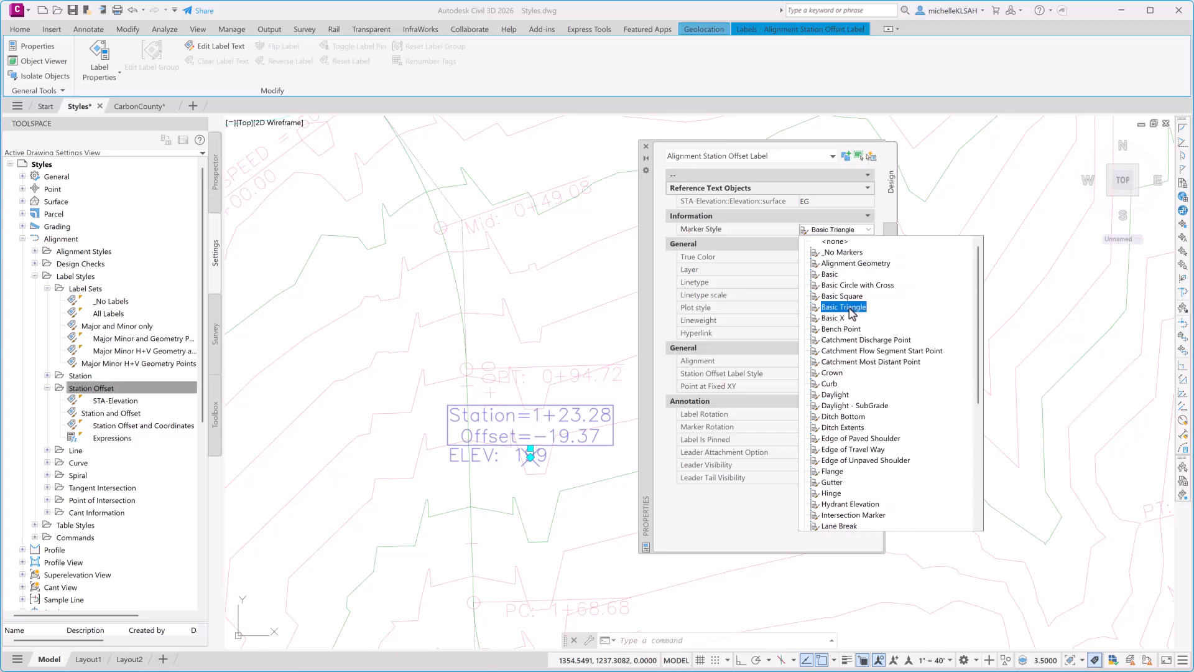
left_click(847, 309)
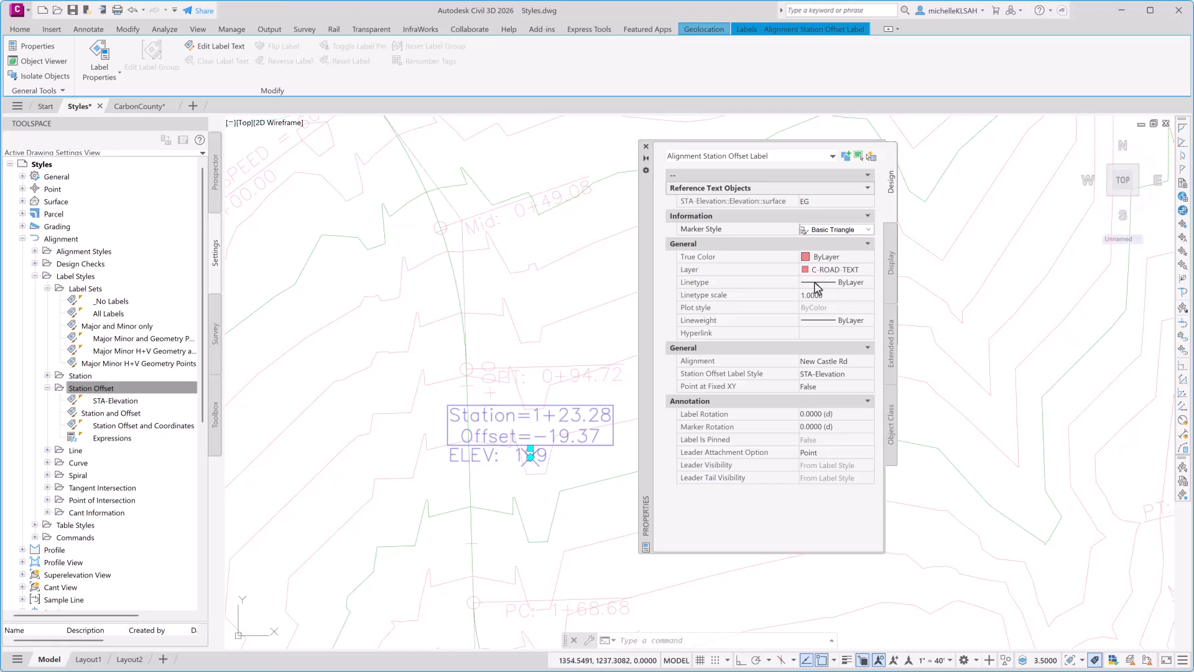
left_click(646, 148)
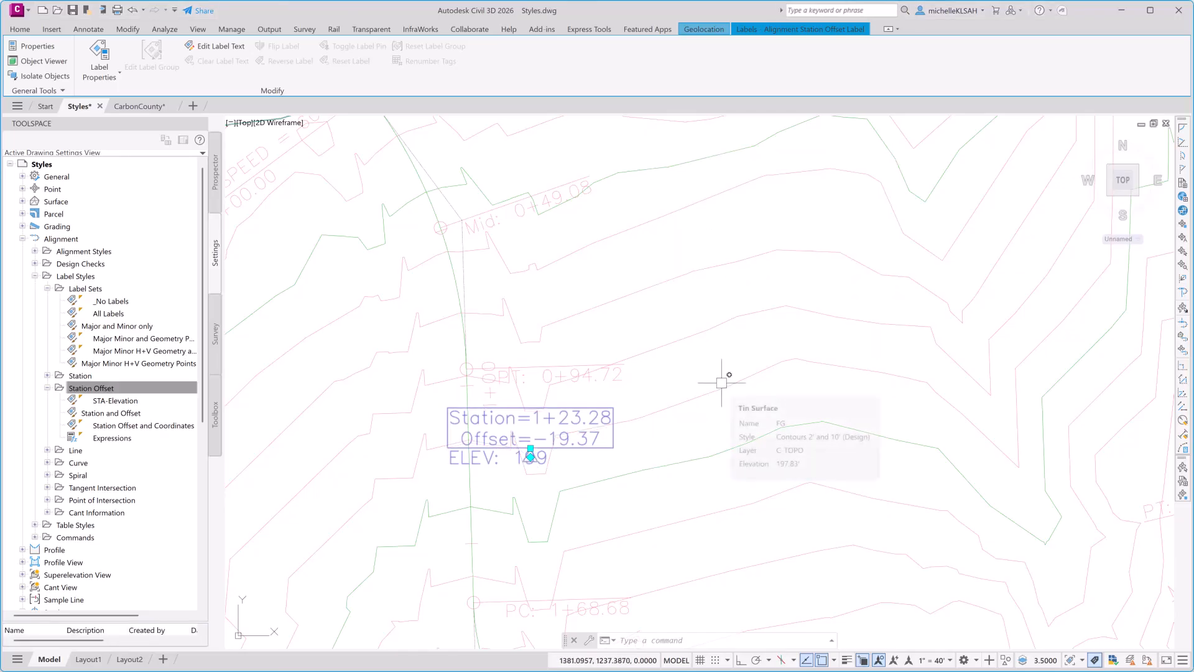
- Add multiple segment labels to all lines and curves of the New Castle Rd alignment
key("Escape")
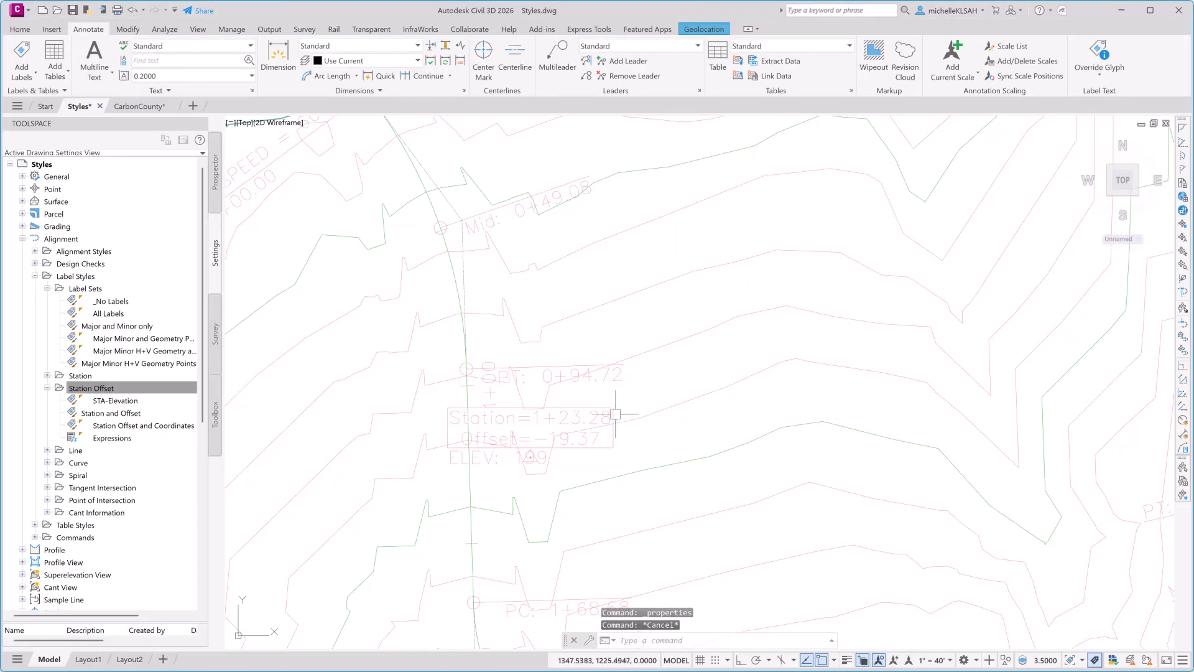
scroll(563, 385, "down", 4)
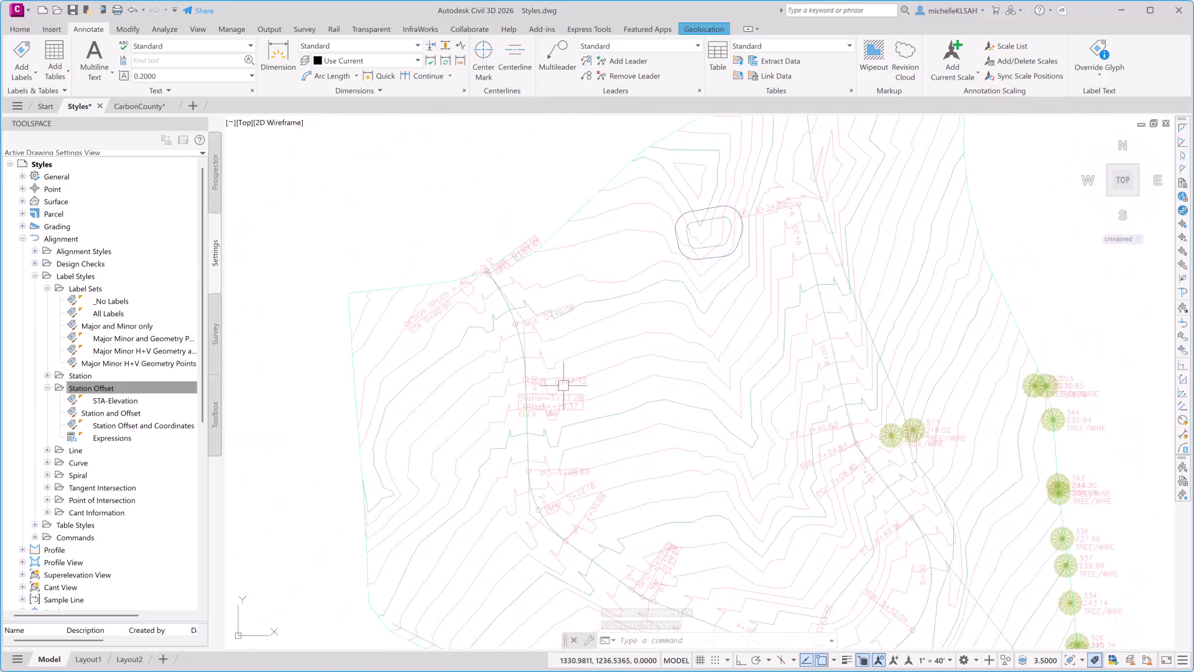
middle_click_drag(564, 382, 509, 328)
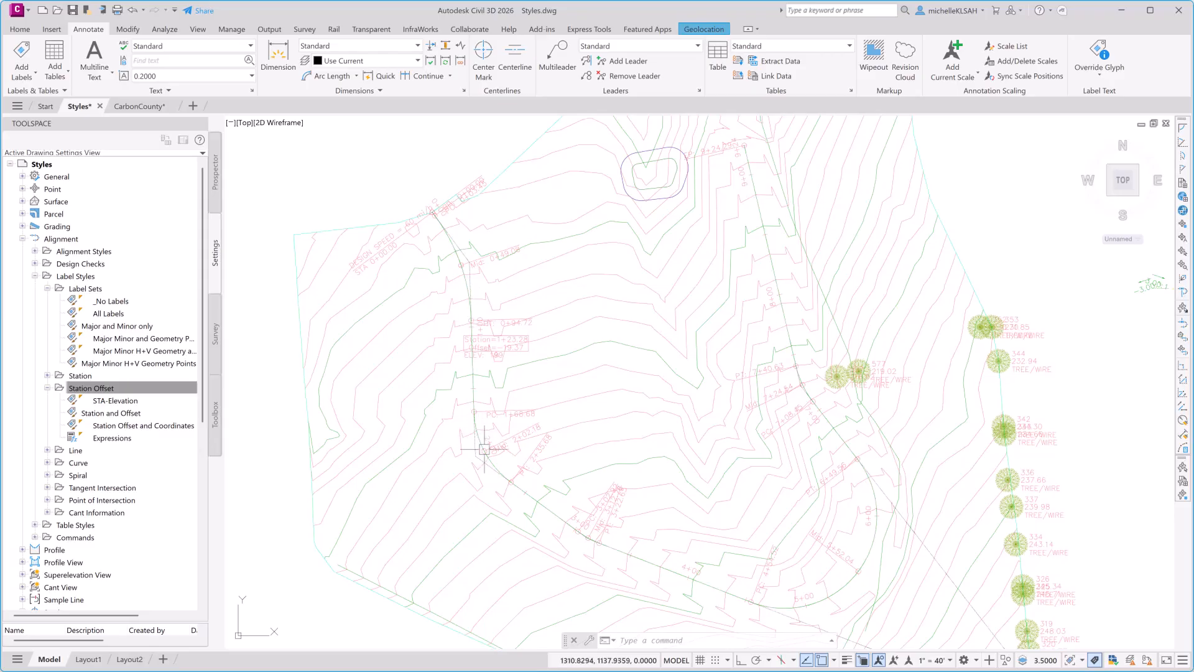
left_click(553, 511)
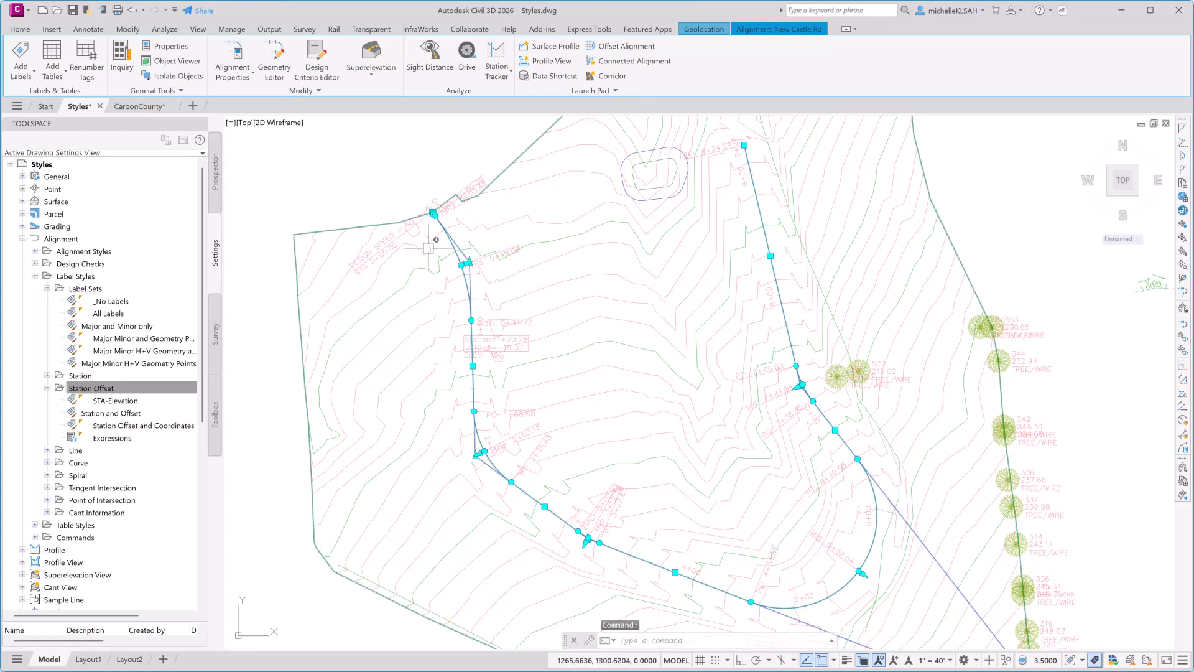
left_click(34, 75)
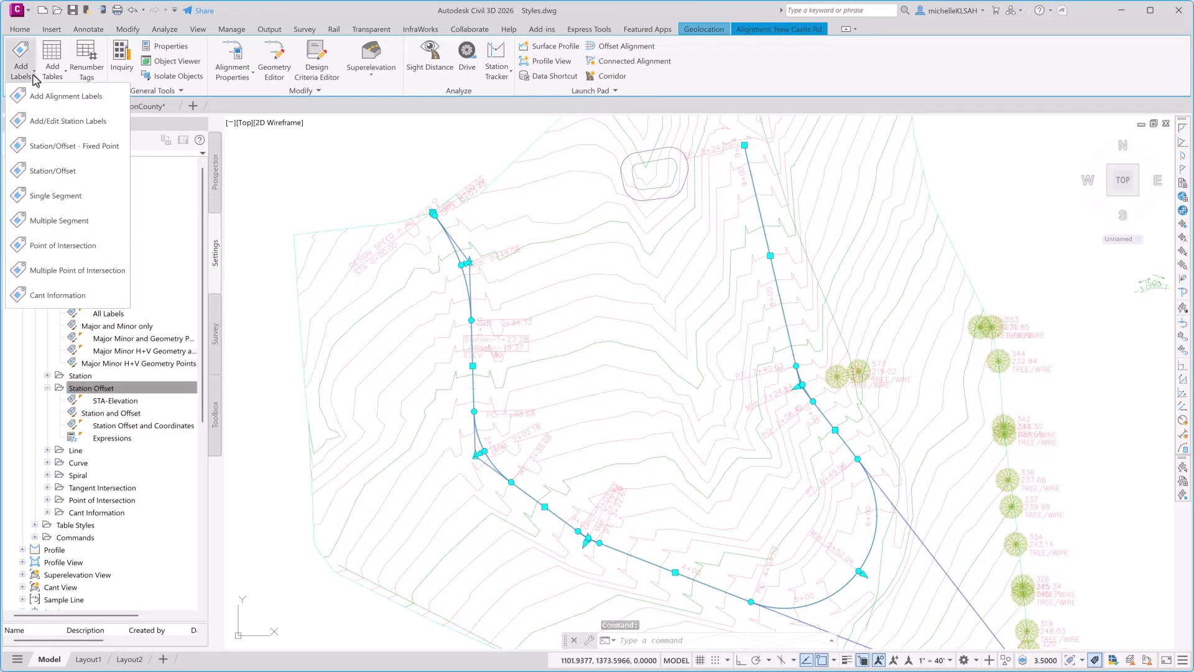
left_click(60, 221)
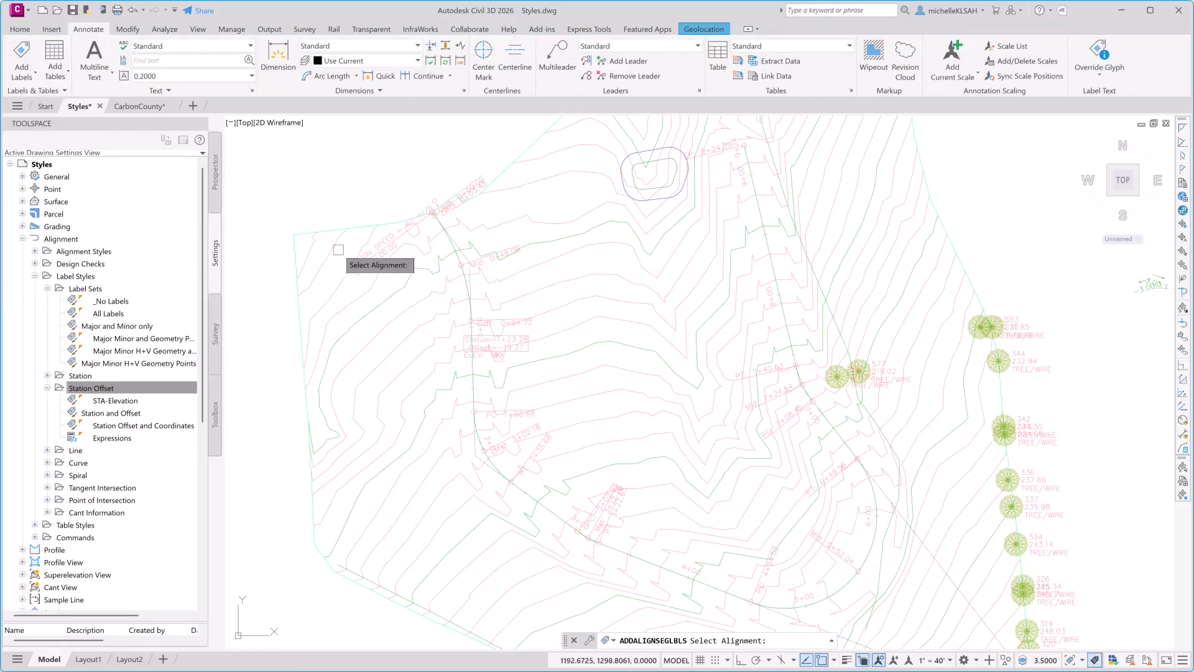
left_click(475, 395)
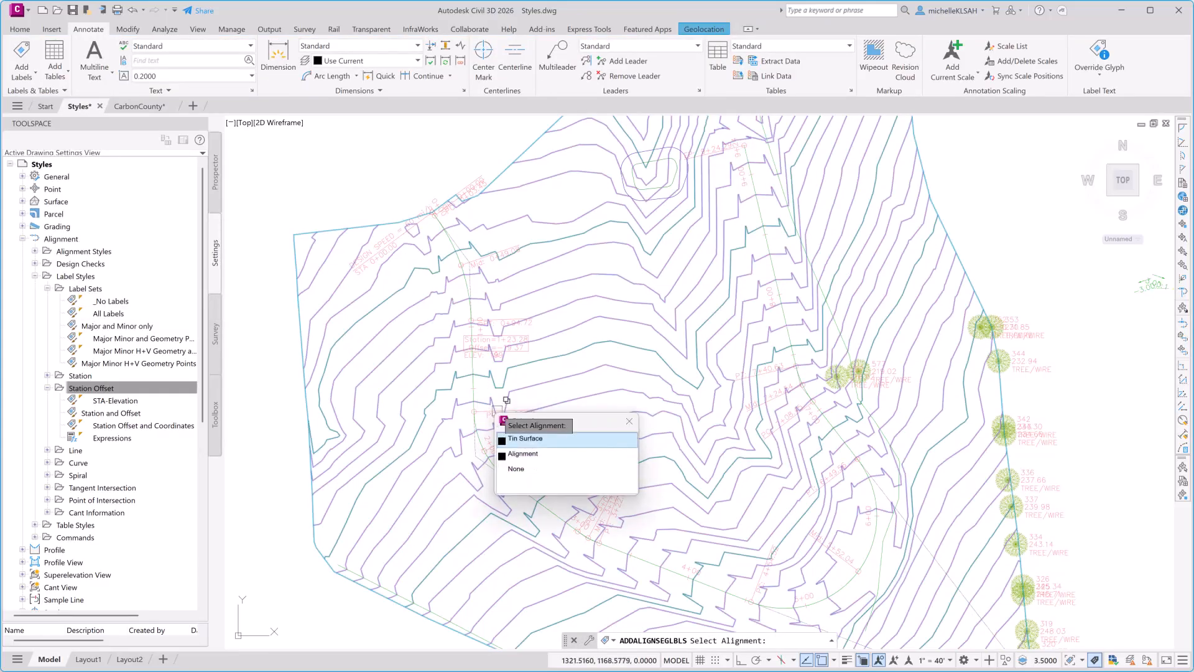
left_click(516, 453)
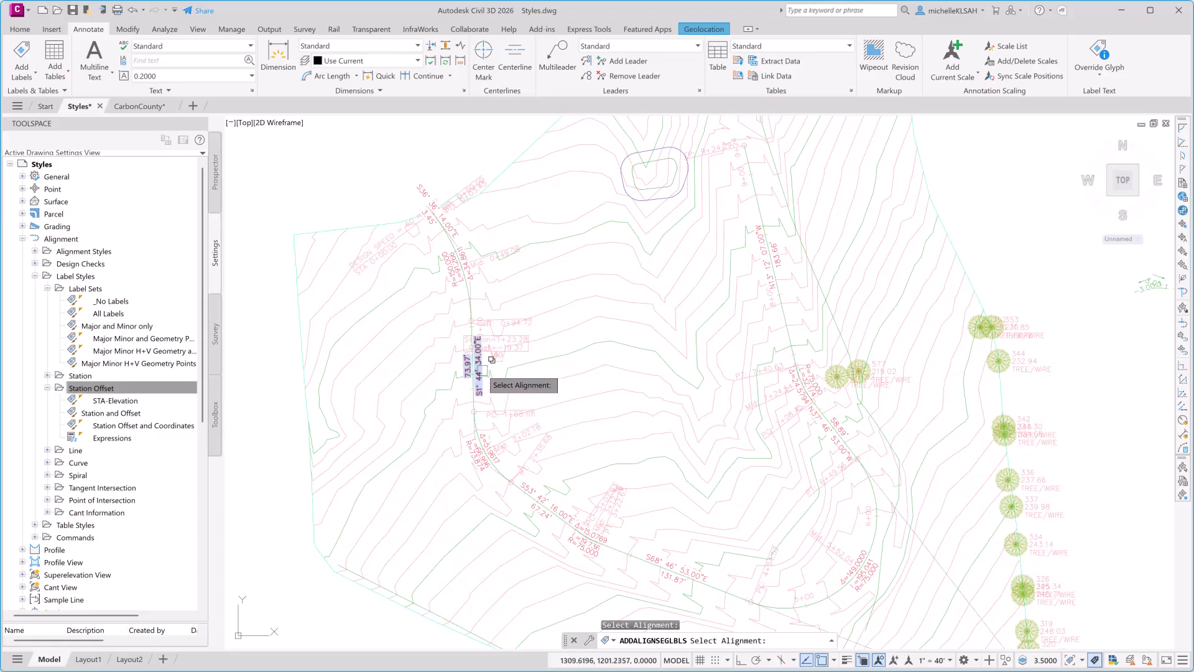
key("Escape")
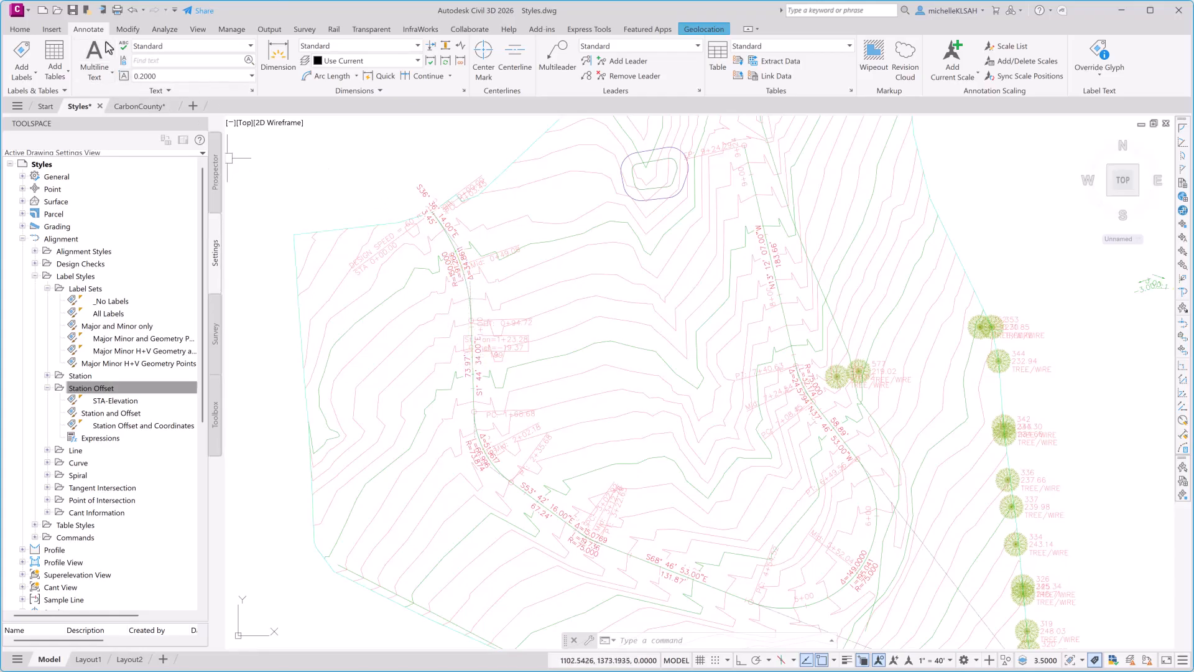
- Set up an alignment segment table whose entries are selected by label, picking the labels from the drawing
left_click(56, 64)
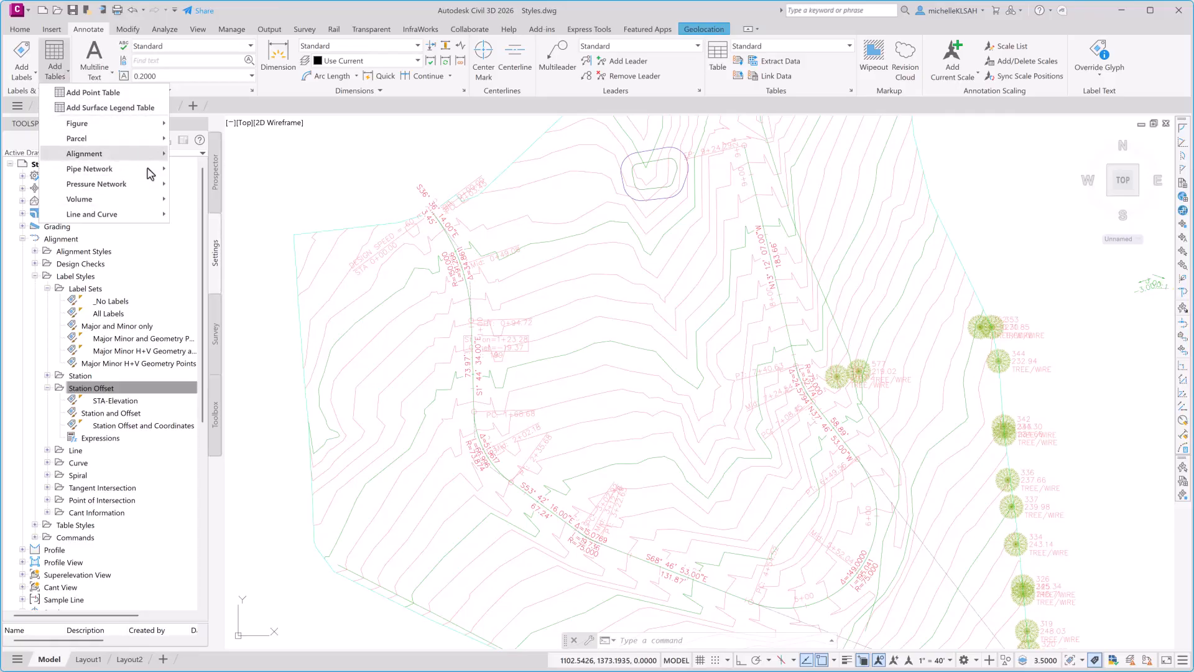
mouse_move(146, 155)
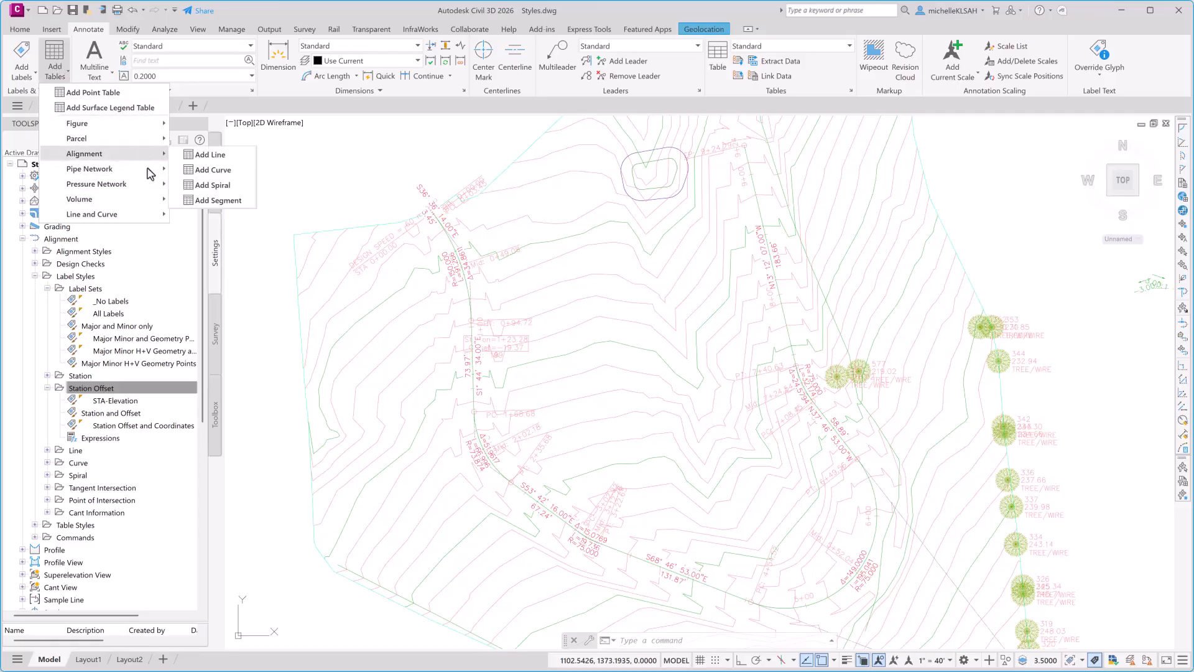
left_click(217, 200)
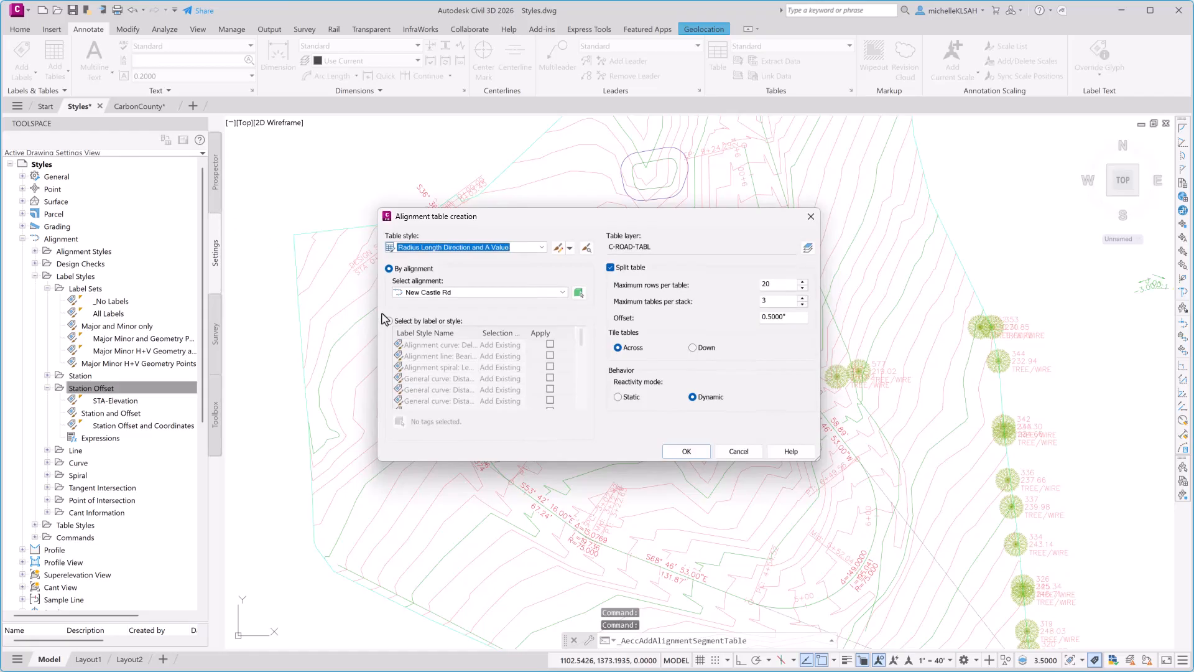
left_click(389, 321)
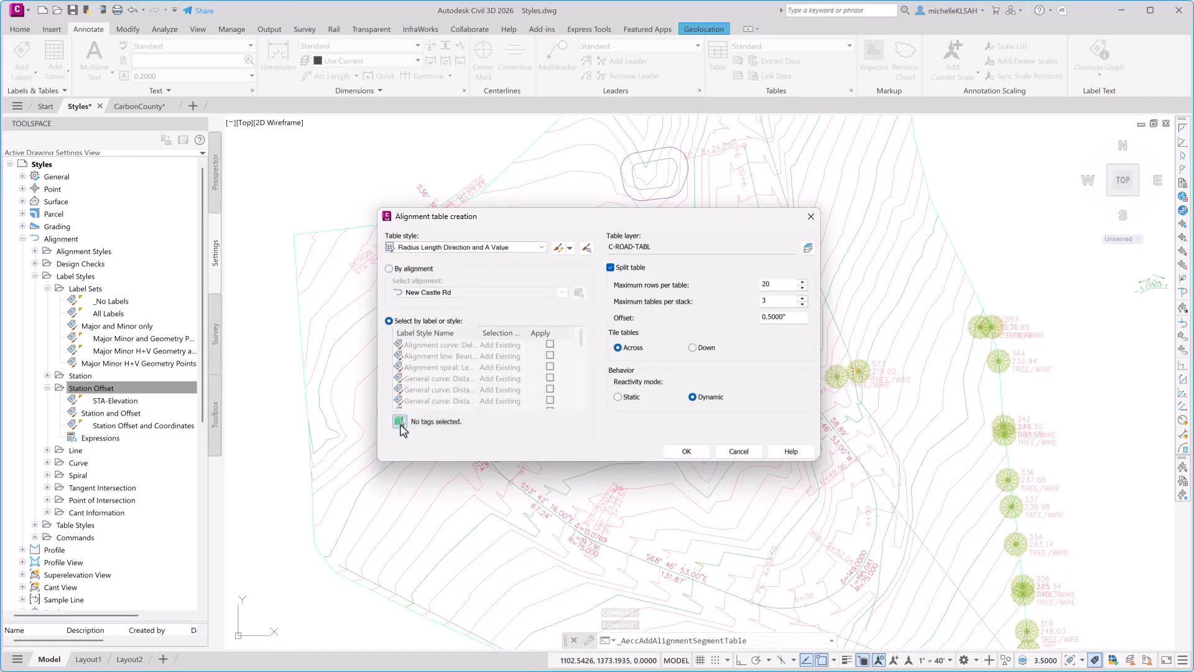
left_click(399, 422)
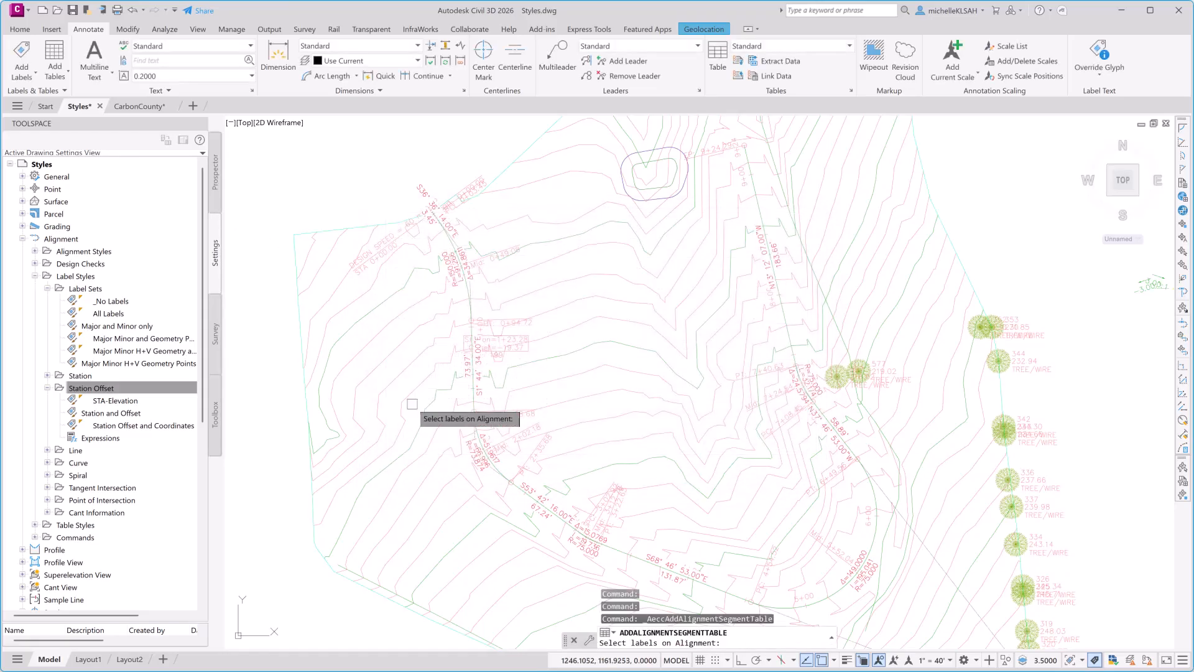
- Select all eleven line and curve labels along New Castle Rd for the table, with selection cycling turned off
left_click(754, 255)
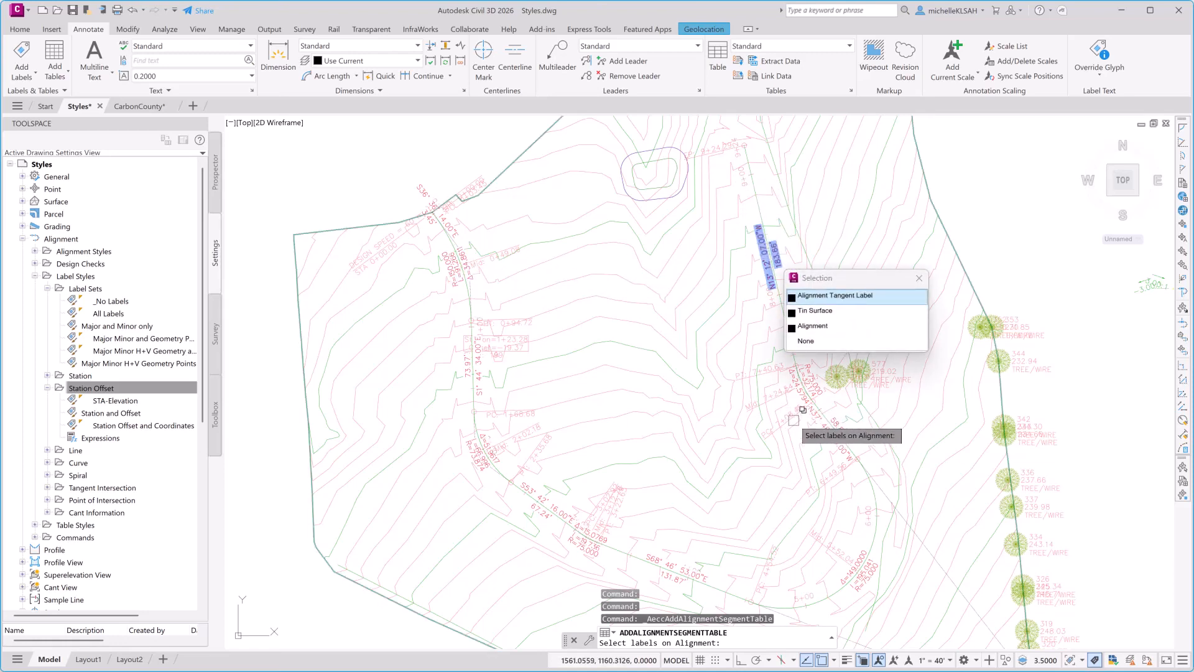
left_click(863, 660)
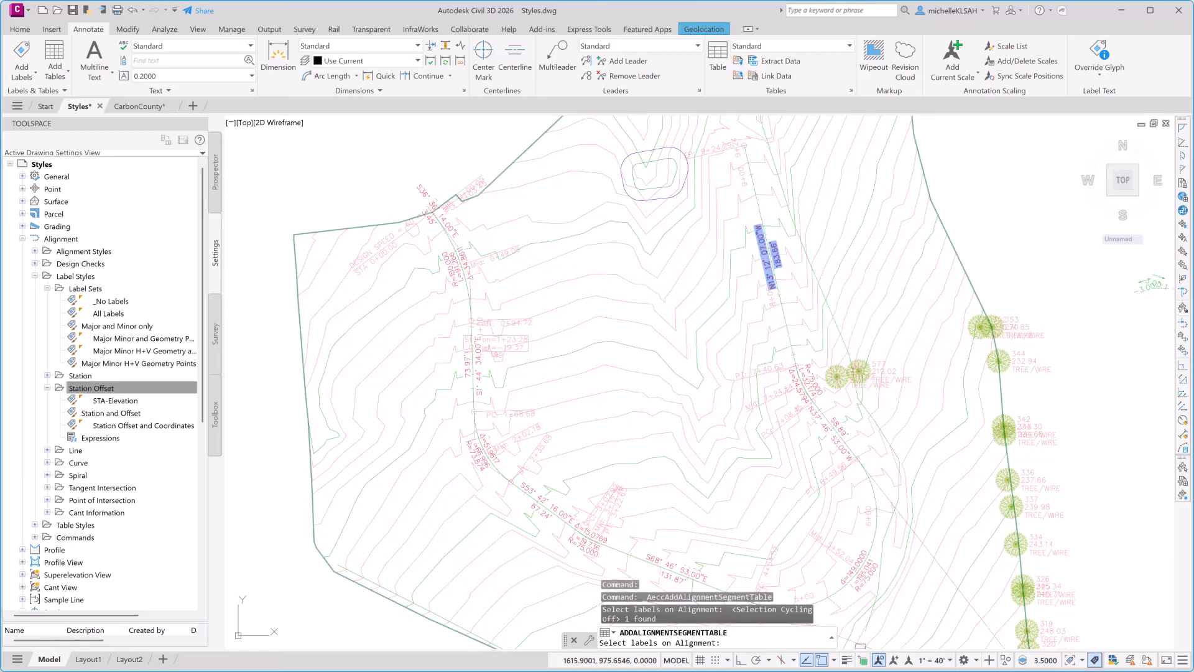
left_click(859, 567)
left_click(837, 438)
left_click(808, 379)
left_click(548, 501)
left_click(588, 534)
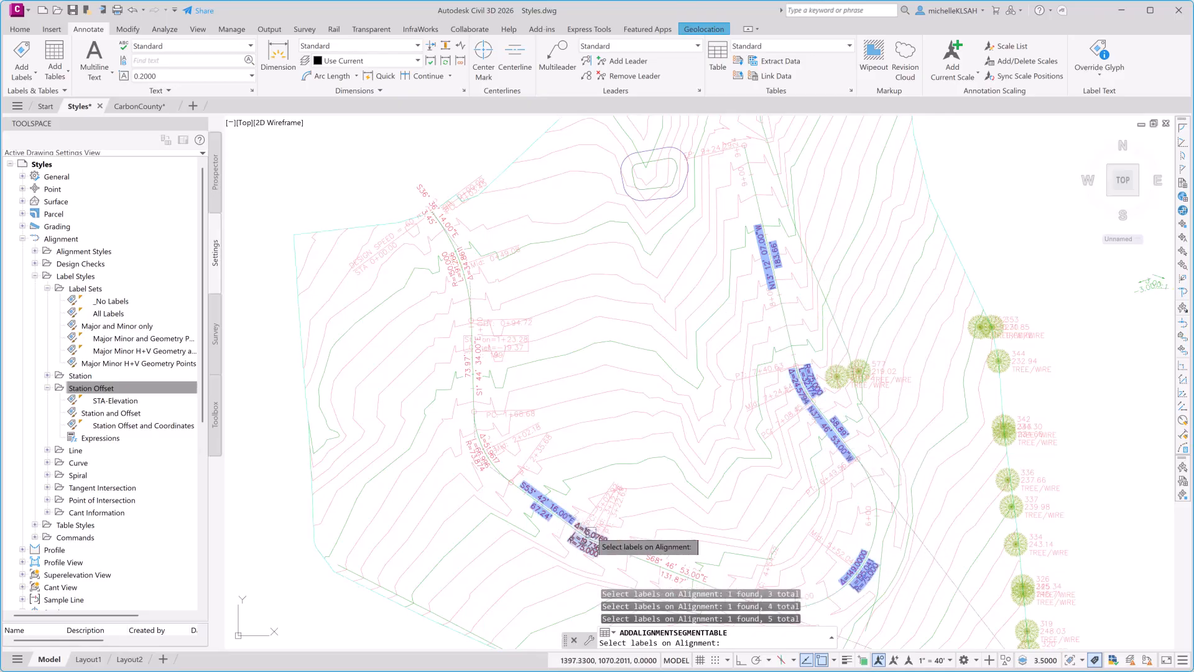
left_click(677, 569)
left_click(478, 455)
left_click(476, 370)
left_click(457, 266)
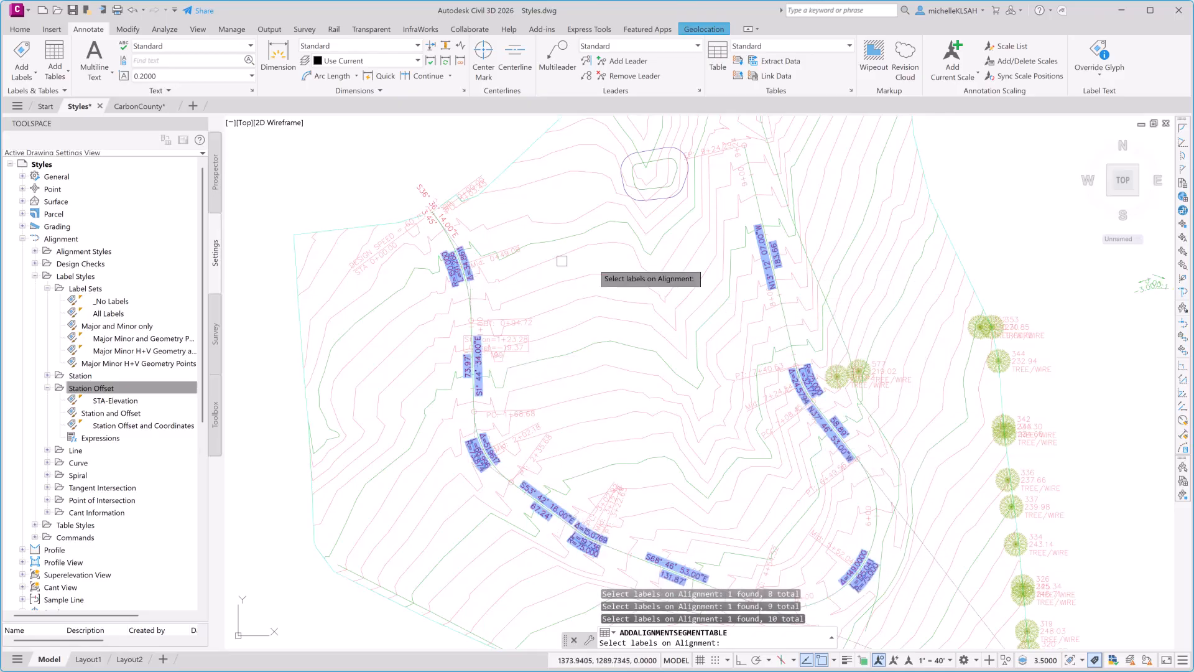
left_click(436, 211)
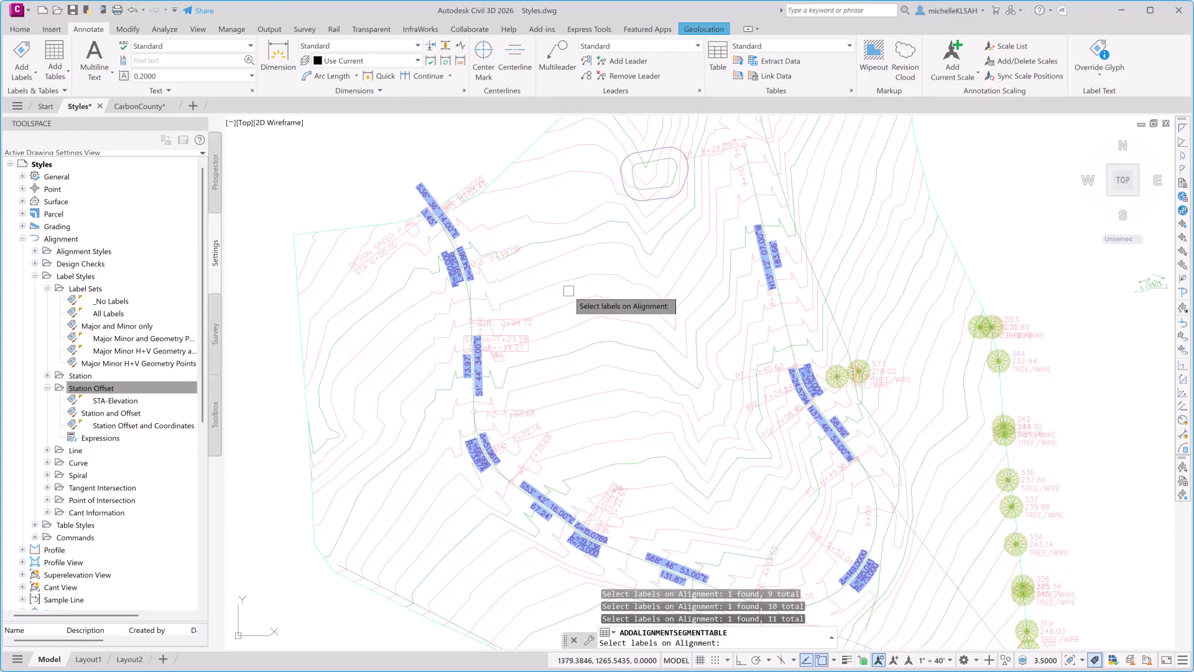
key("Return")
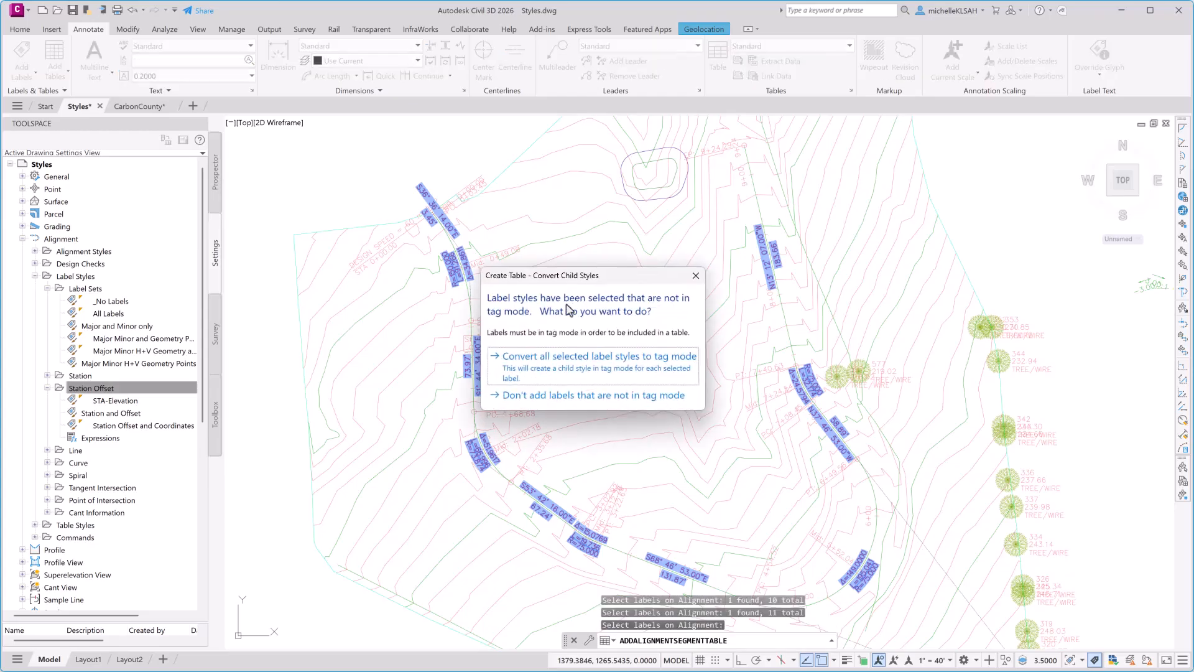
- Convert all selected label styles to tag mode and place the segment table in the empty area west of the site
left_click(558, 369)
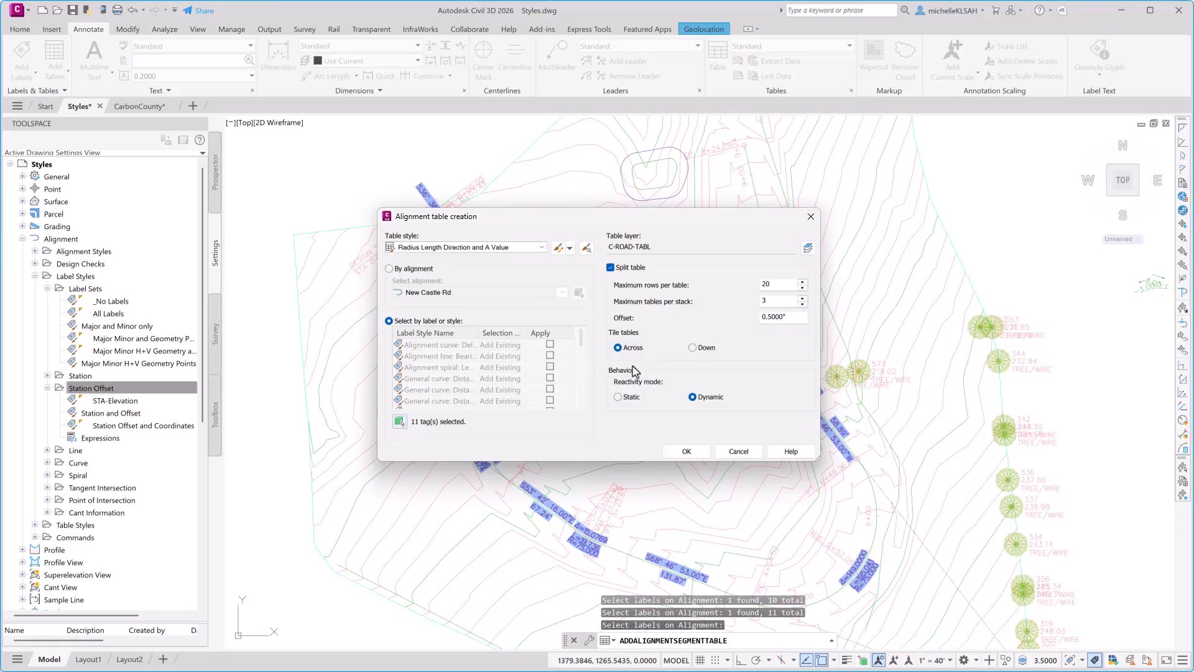
left_click(686, 451)
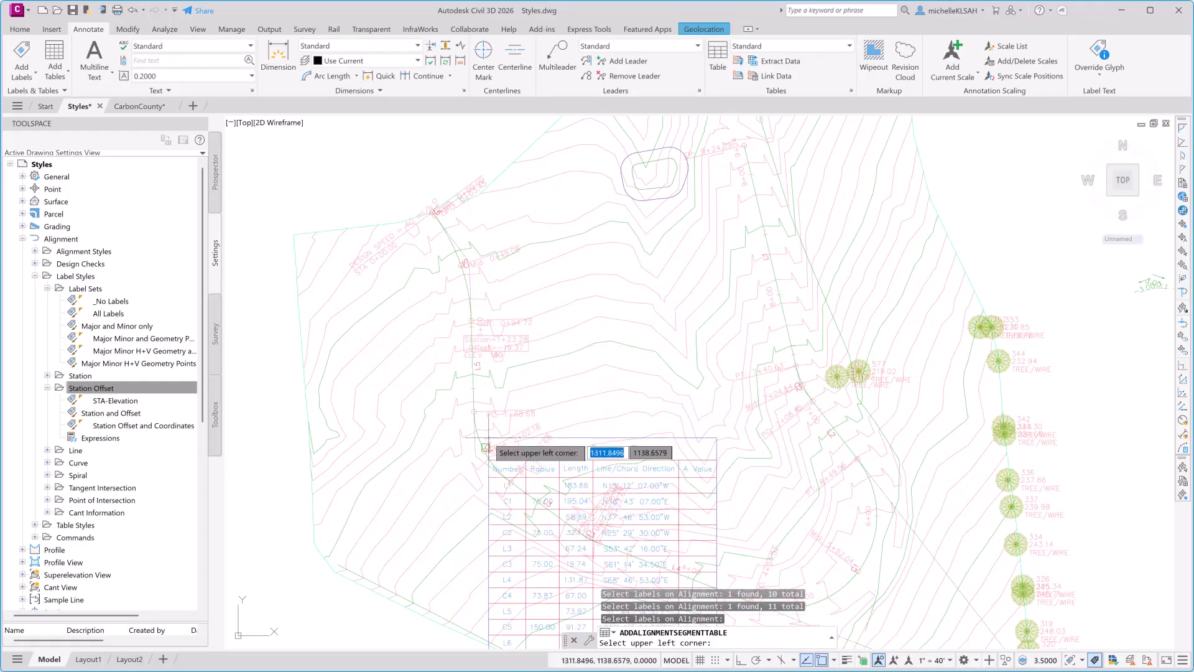
scroll(491, 486, "down", 5)
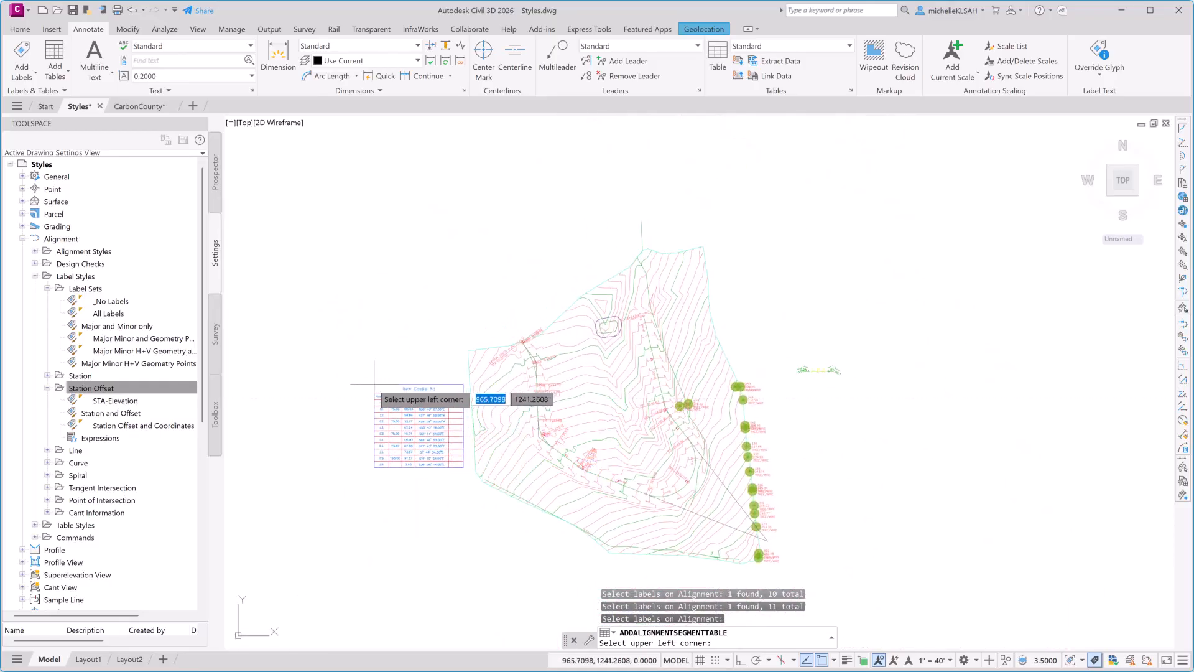
left_click(371, 385)
scroll(364, 425, "up", 4)
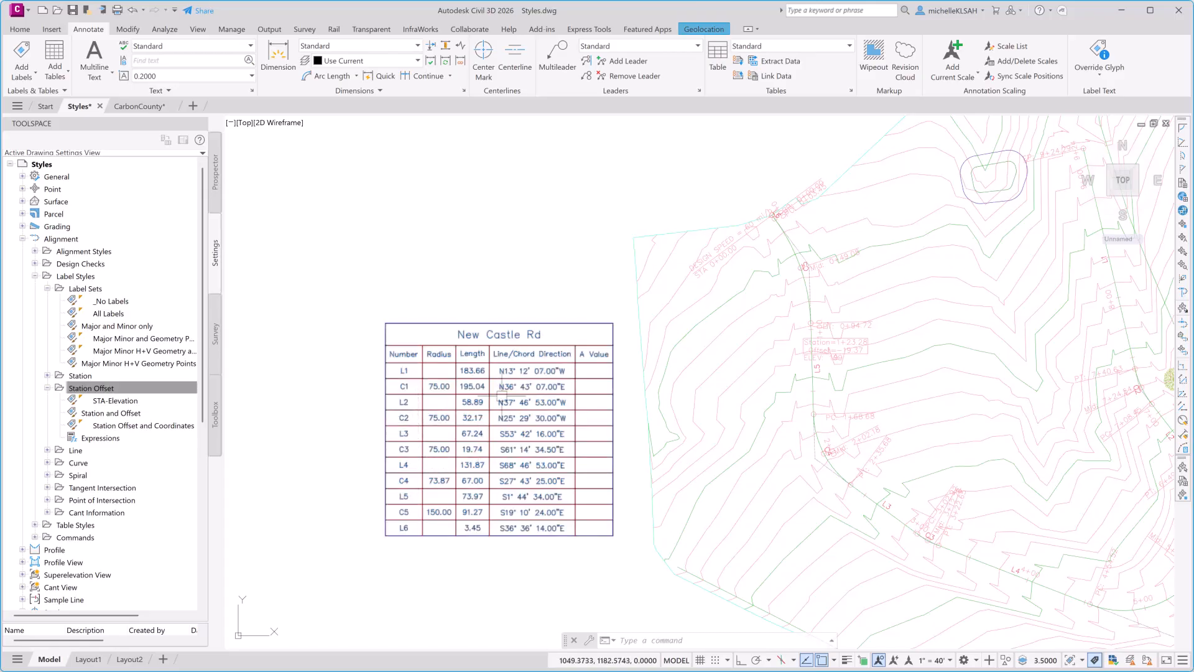
- Renumber the L6 line tag at the alignment's start to 1, allowing a duplicate tag number
middle_click_drag(765, 264, 648, 274)
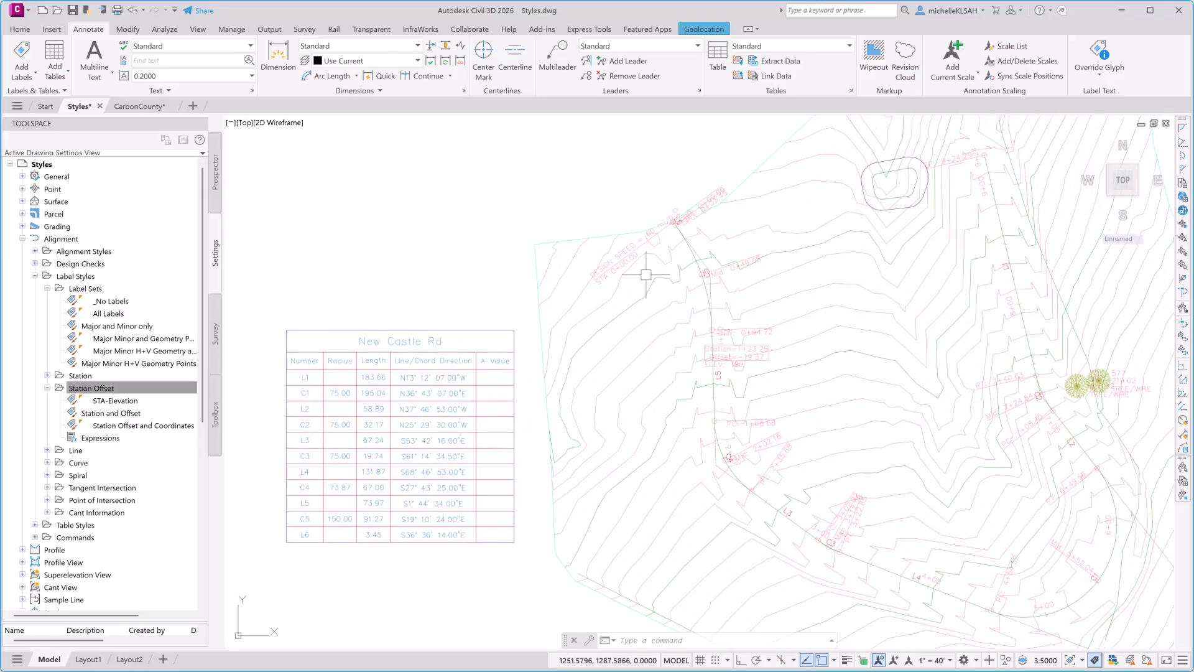
scroll(682, 221, "up", 6)
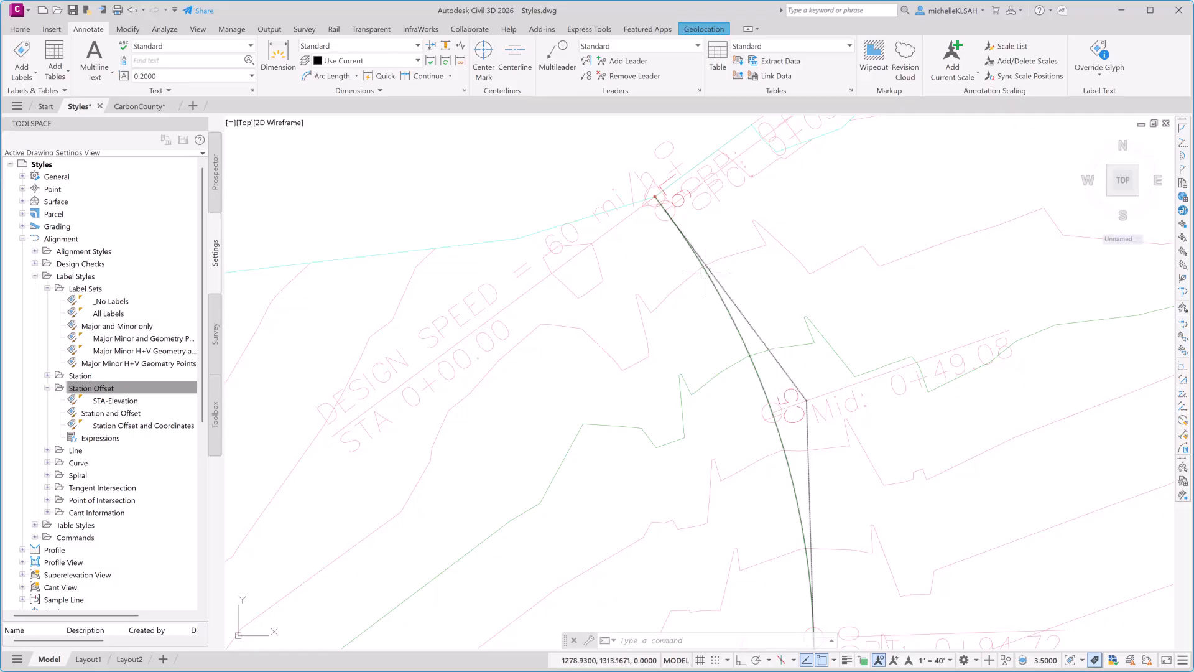
left_click(686, 206)
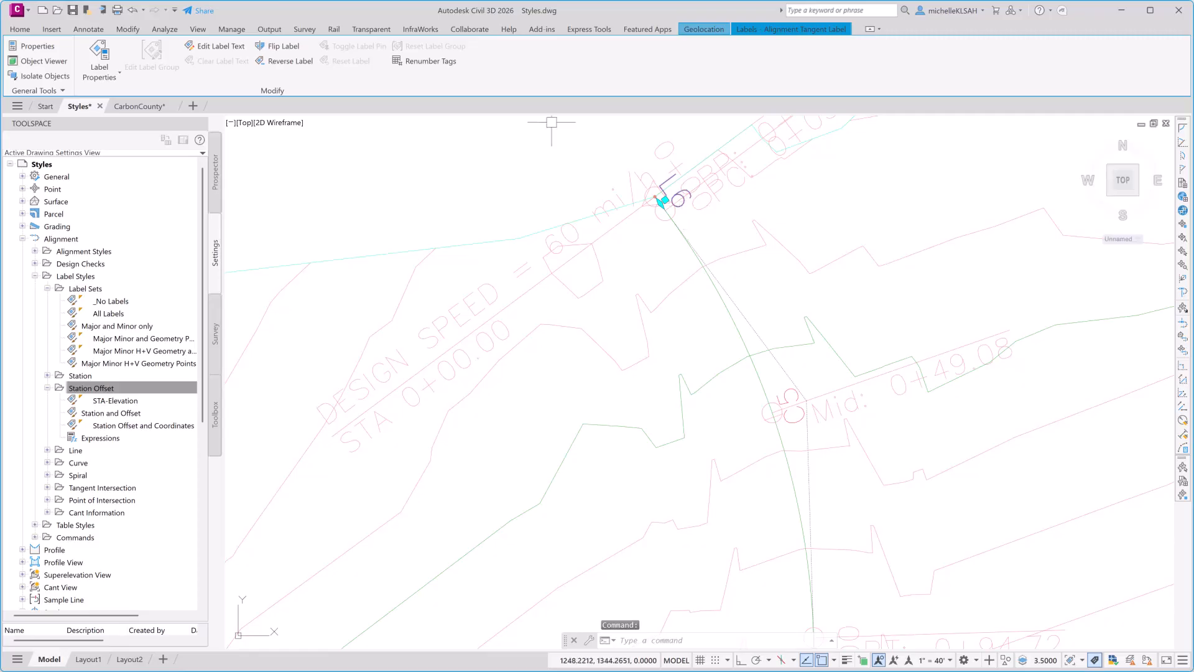
left_click(419, 64)
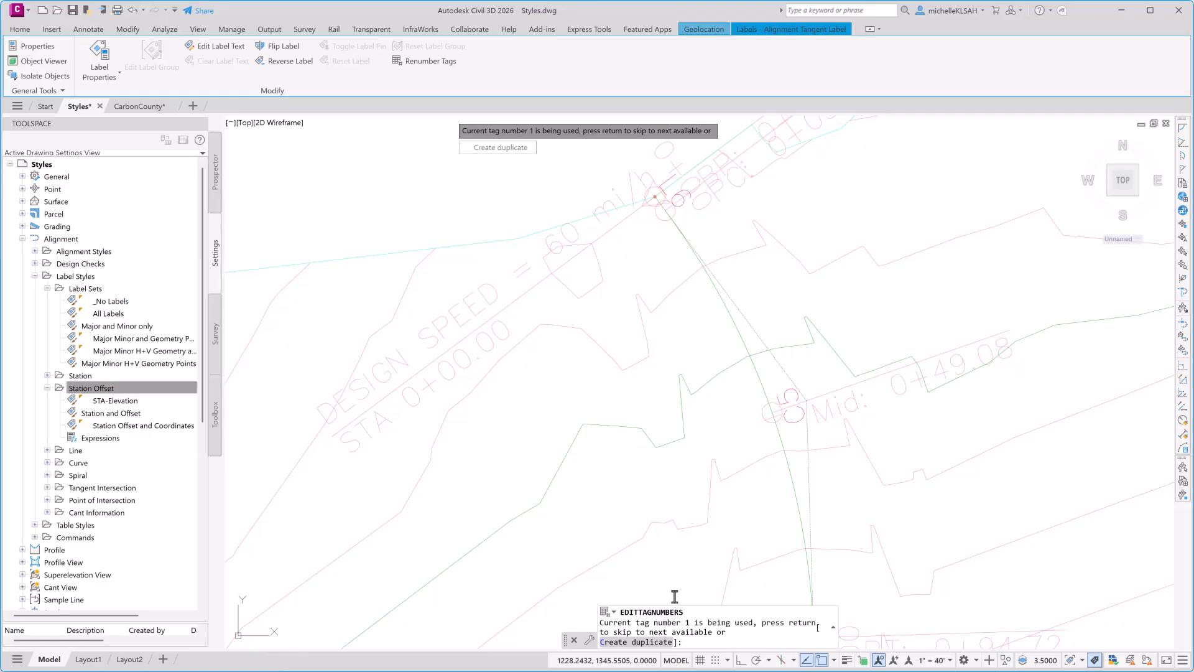
left_click(640, 642)
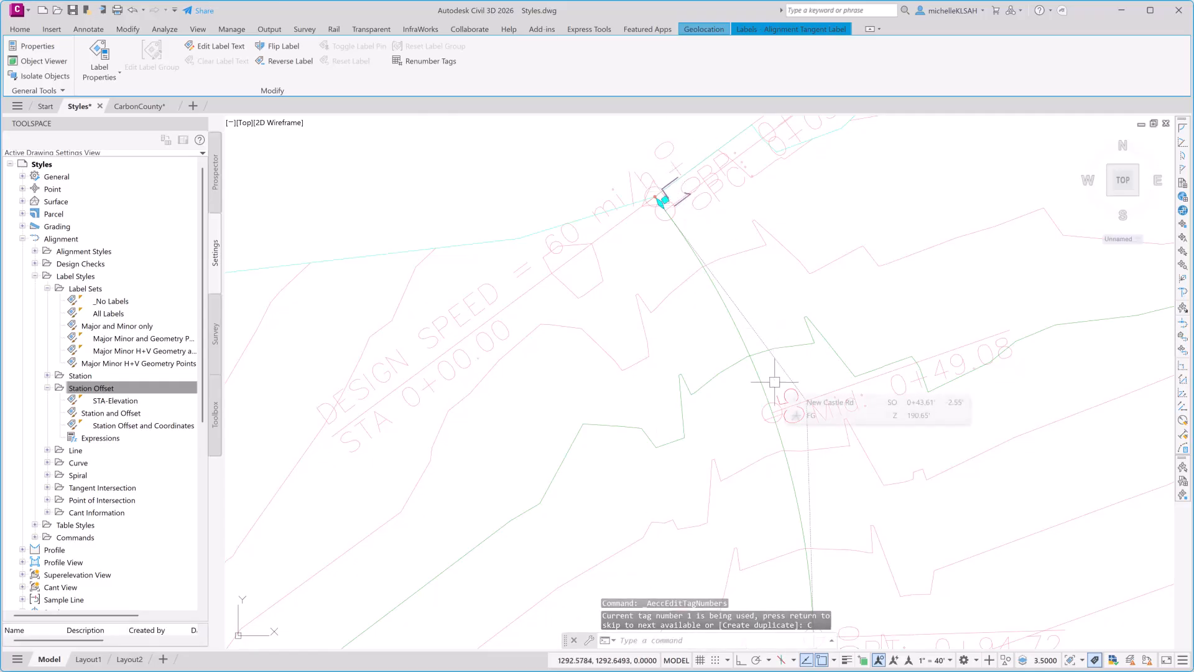
key("Escape")
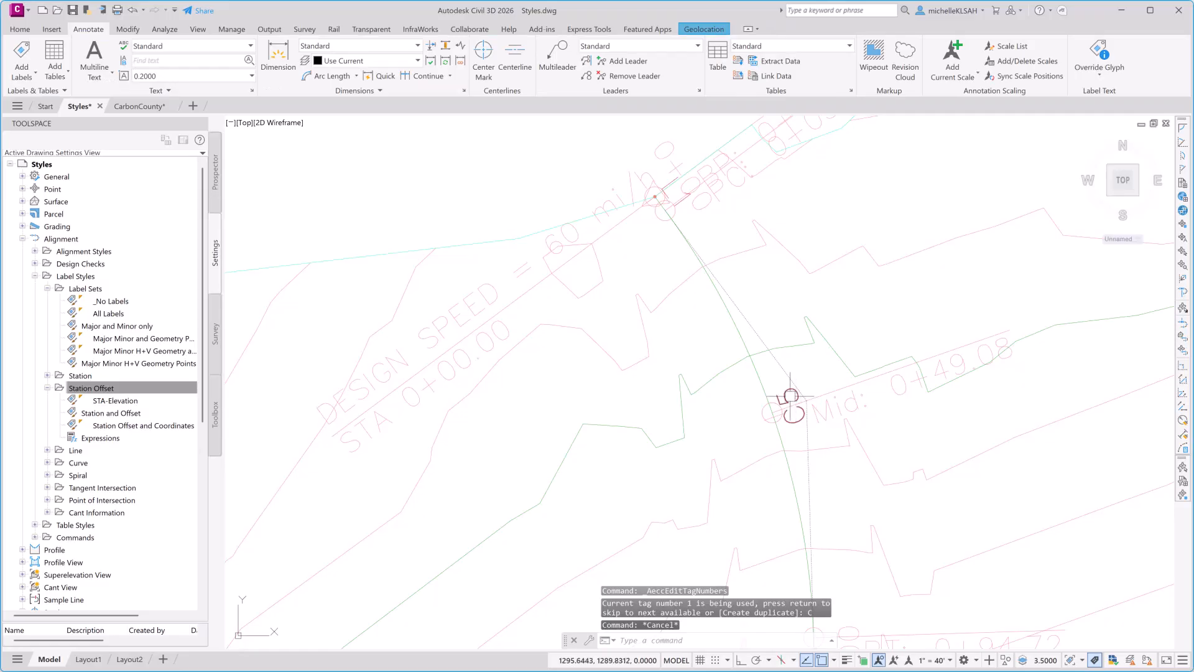
- Renumber the C5 curve tag near station 0+49.08 to 1, allowing a duplicate tag number
left_click(790, 396)
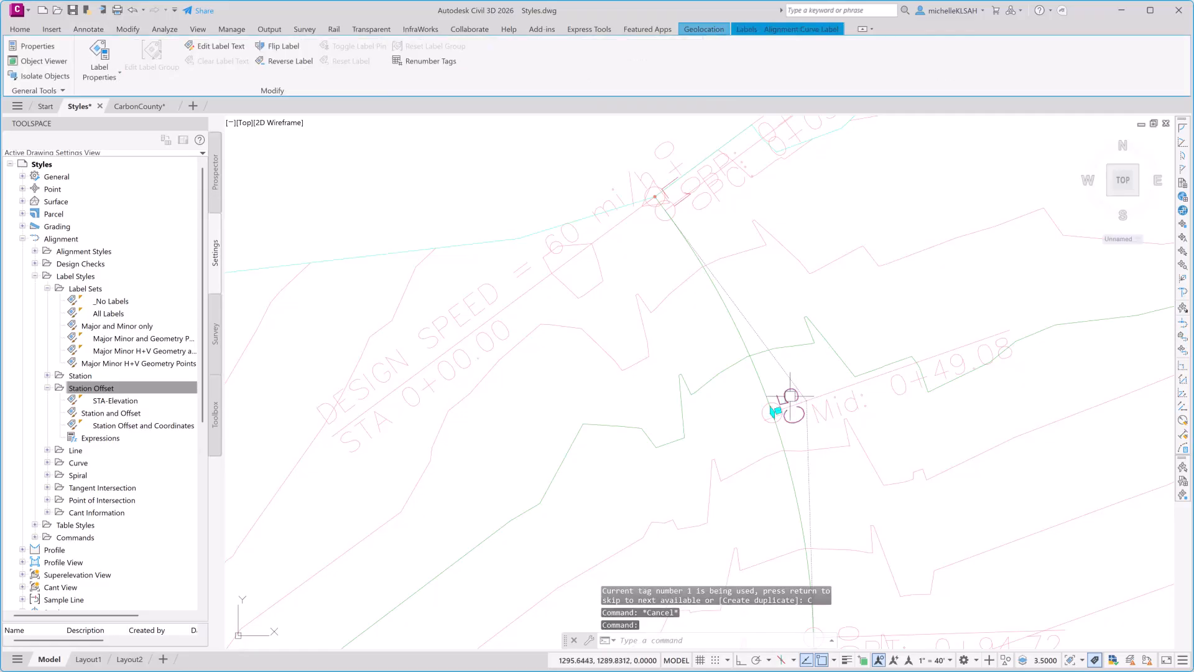
left_click(435, 62)
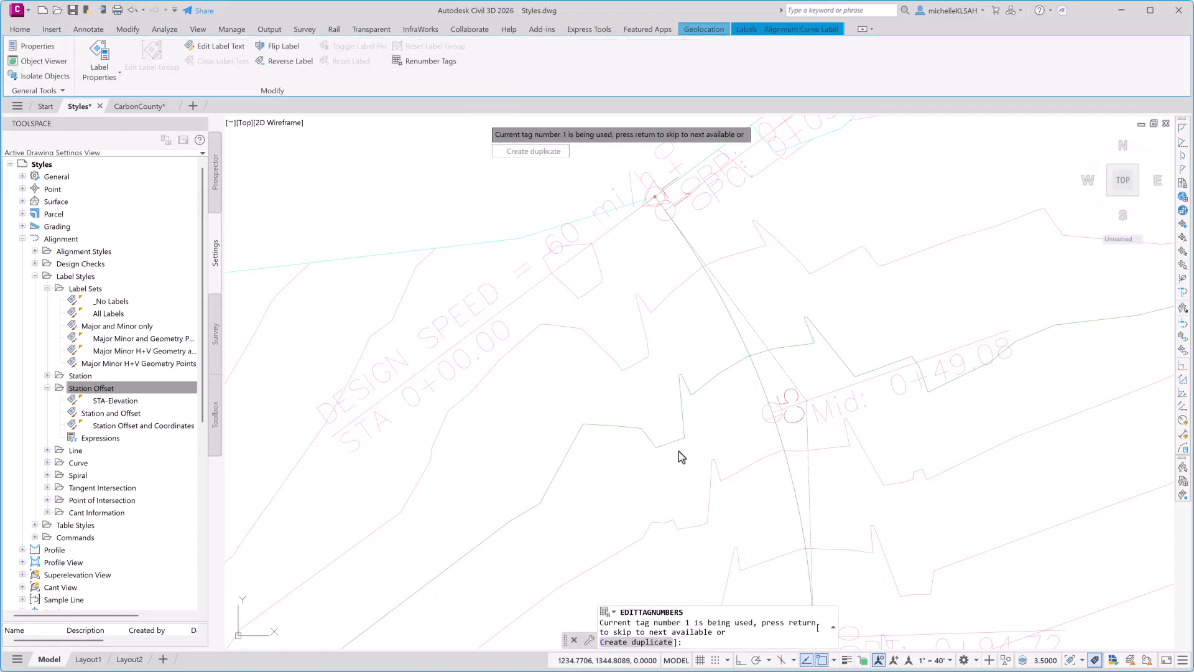
left_click(646, 646)
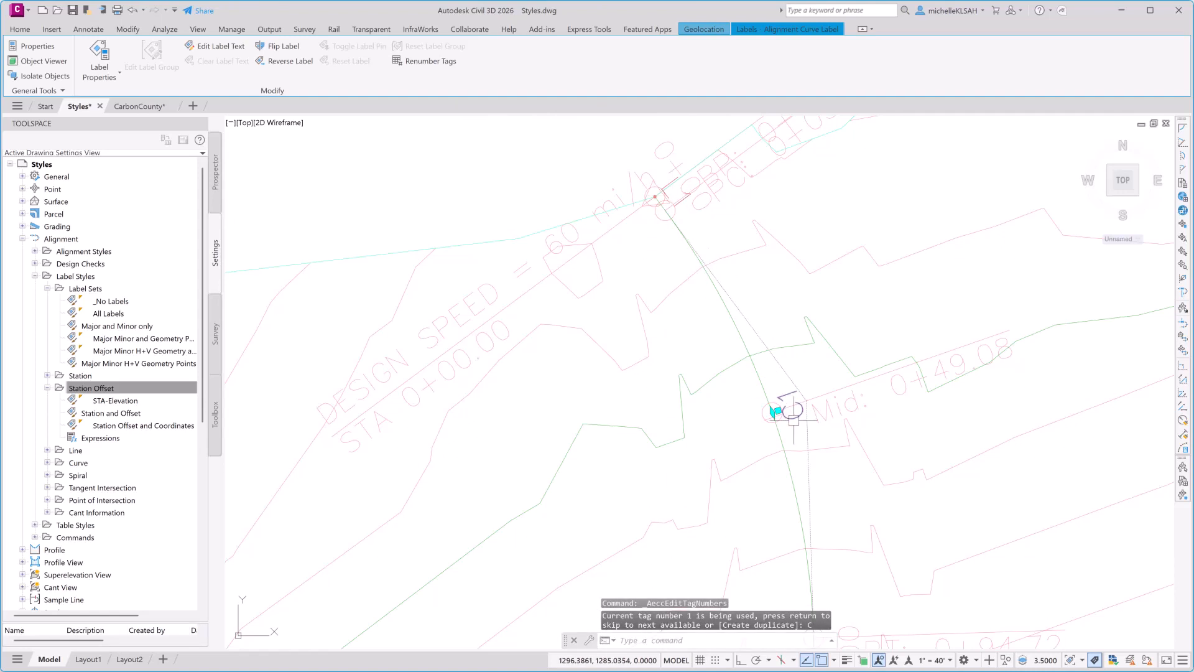
middle_click_drag(759, 490, 729, 409)
scroll(728, 409, "down", 2)
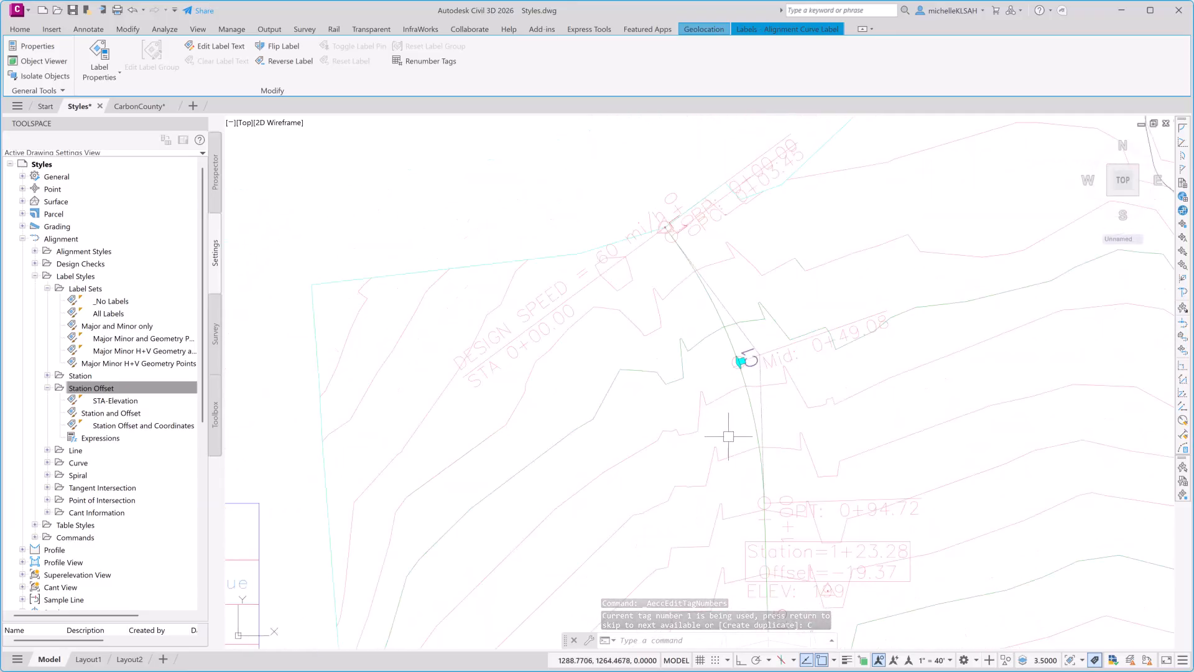
middle_click_drag(748, 519, 711, 398)
key("Escape")
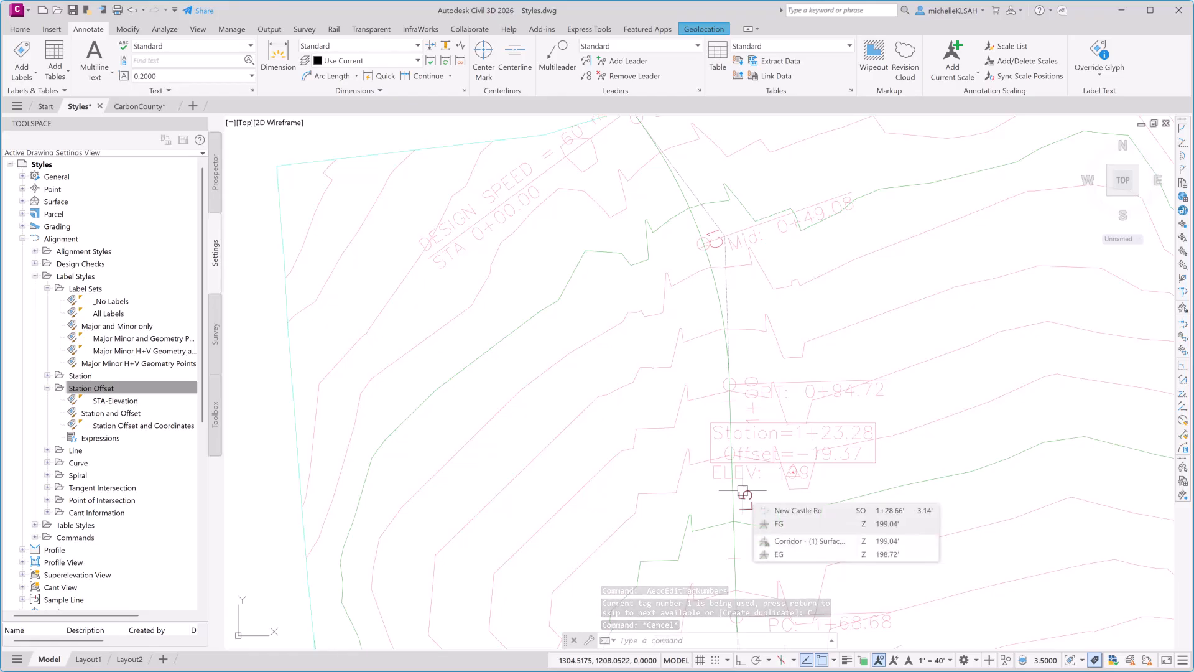
- Renumber the L5 line tag just below the Station=1+23.28 offset label to 2, allowing a duplicate tag number
left_click(744, 492)
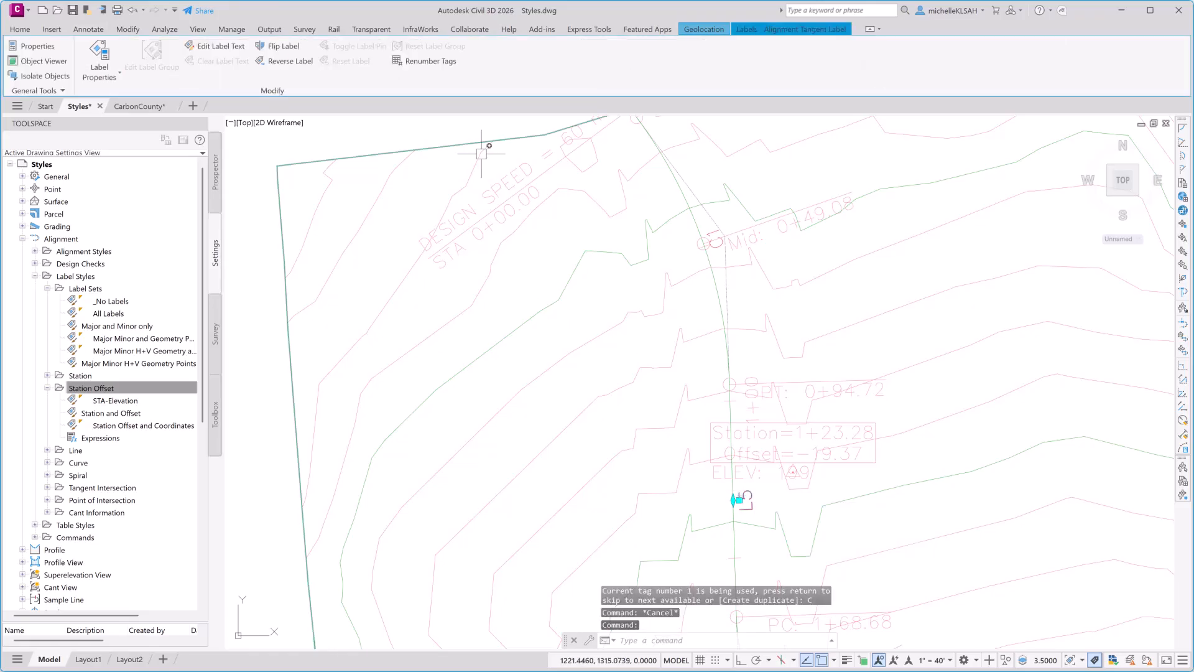
left_click(432, 64)
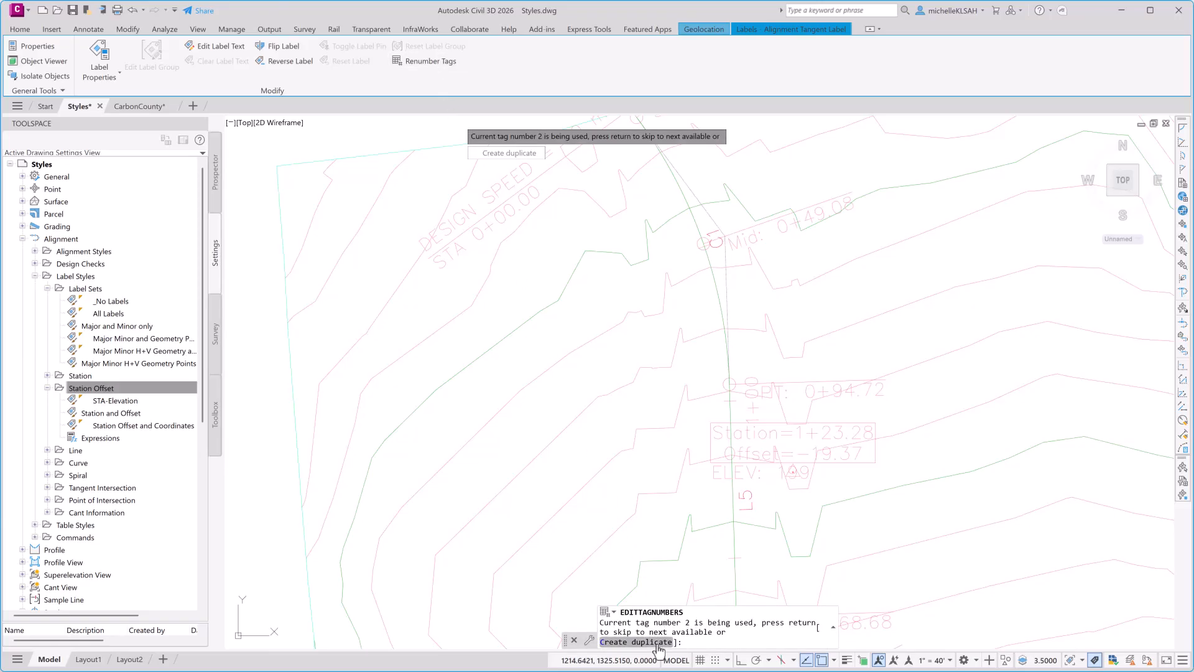
left_click(660, 642)
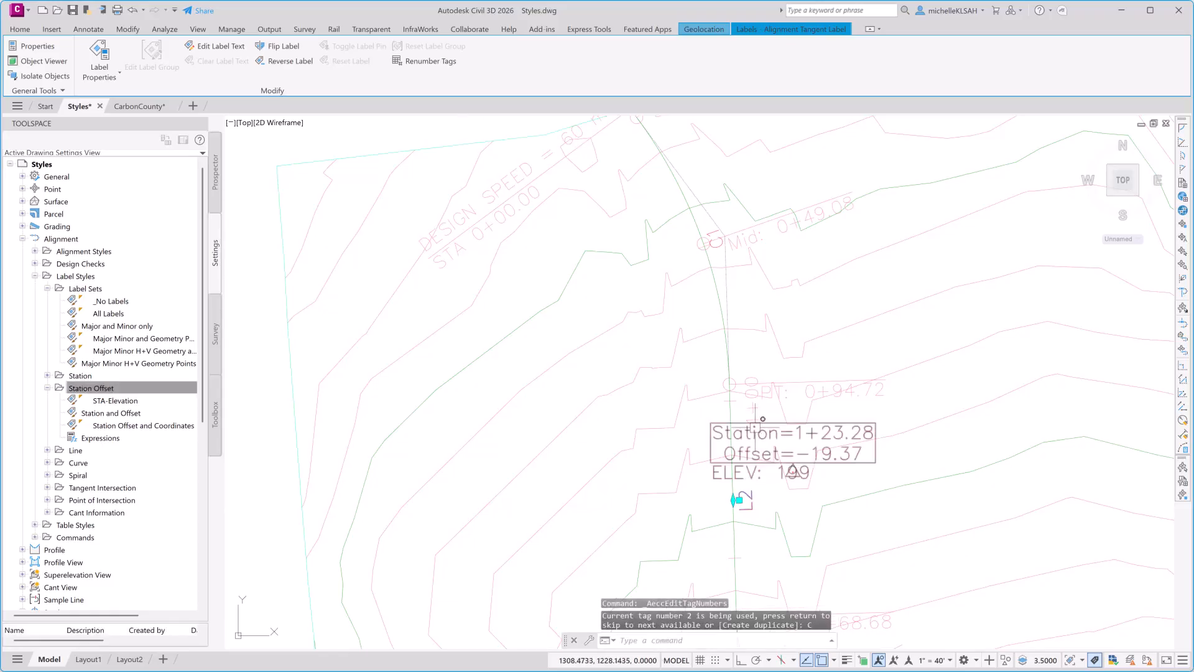
mouse_move(761, 418)
middle_mouse_down()
mouse_move(736, 459)
mouse_move(718, 413)
middle_mouse_up()
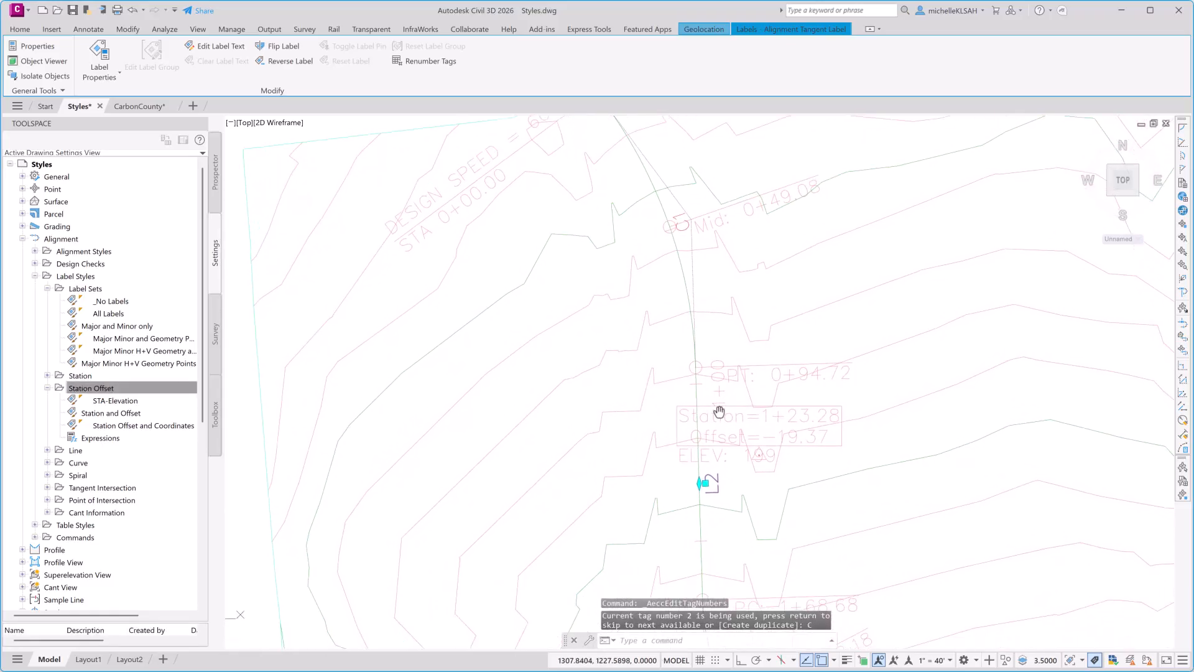
middle_click_drag(733, 503, 728, 425)
key("Escape")
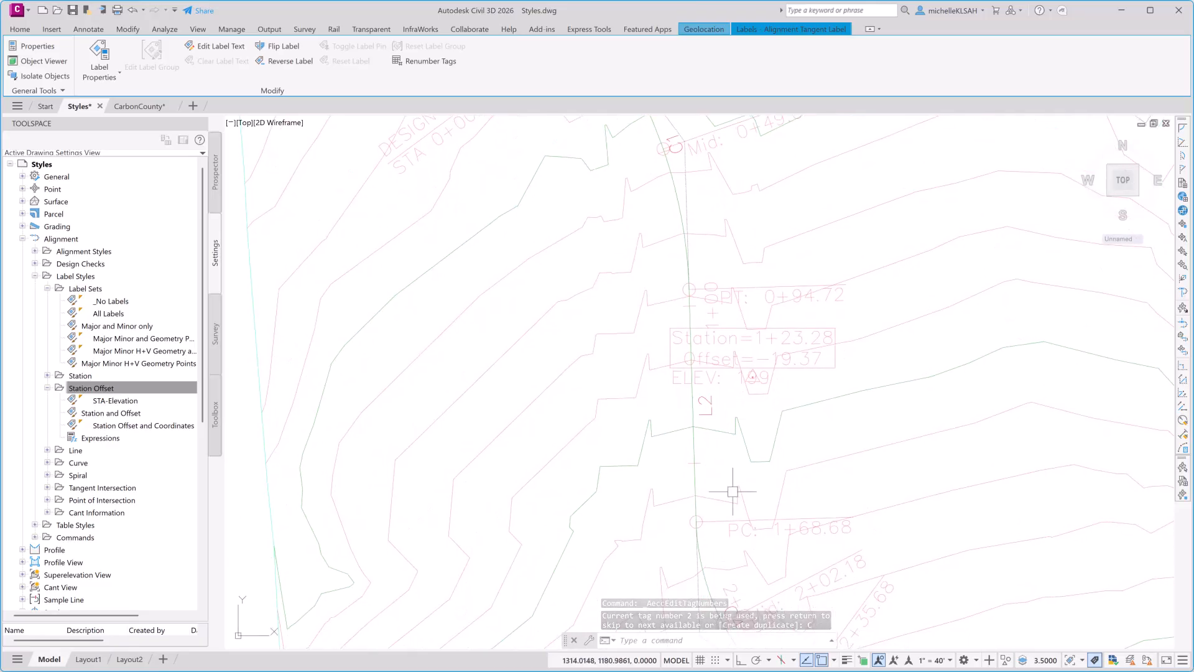
- Renumber the C4 curve tag near station 2+02.18 to 2, allowing a duplicate tag number
middle_click_drag(733, 528, 704, 383)
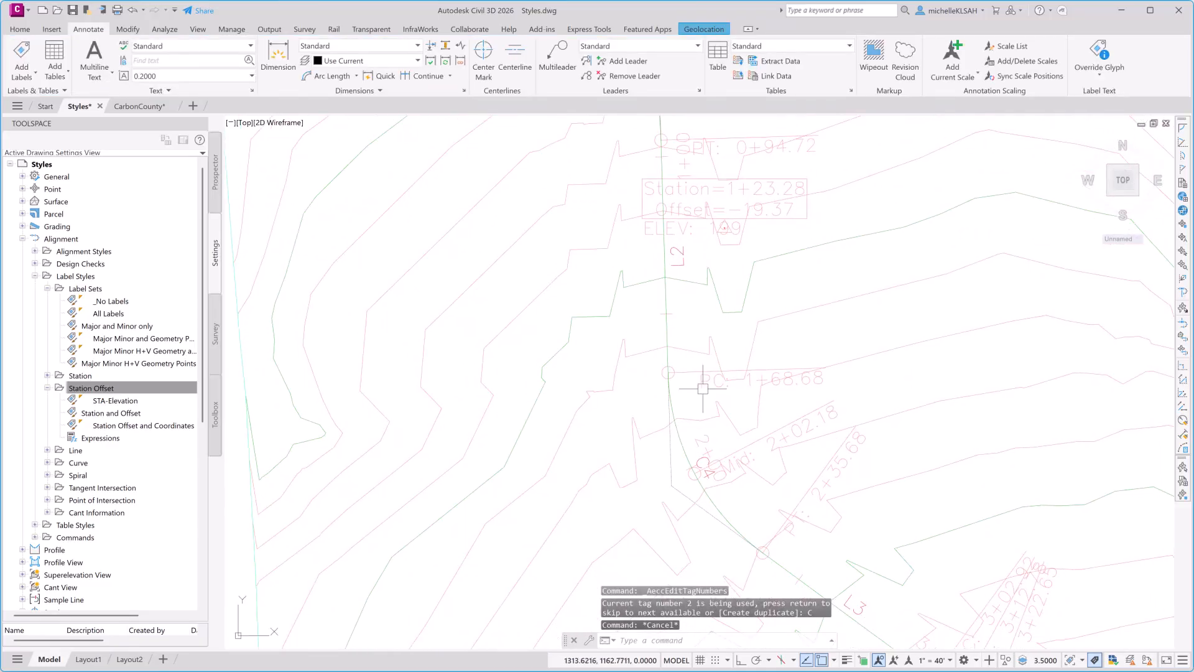
left_click(701, 461)
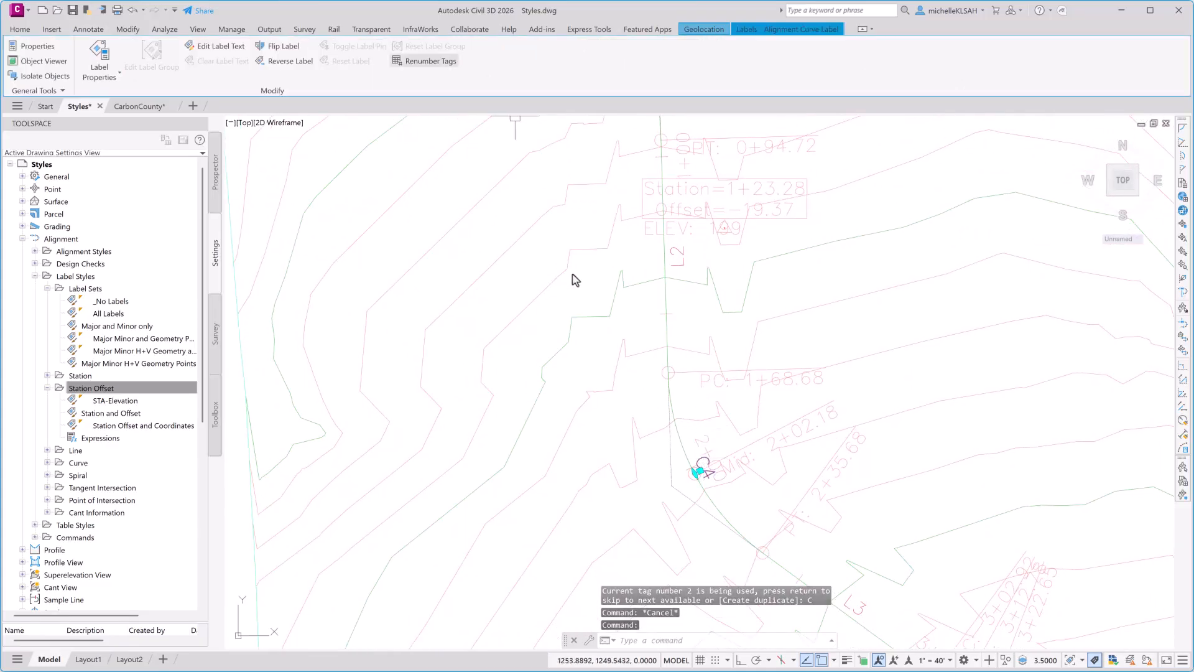
left_click(426, 62)
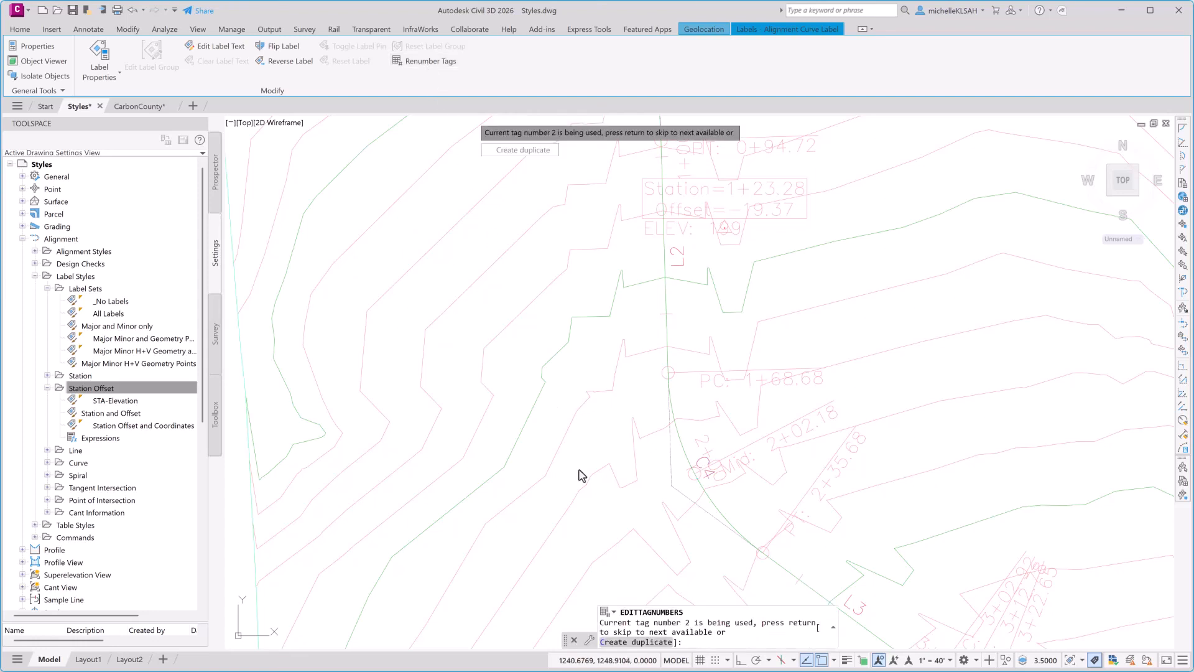
left_click(636, 642)
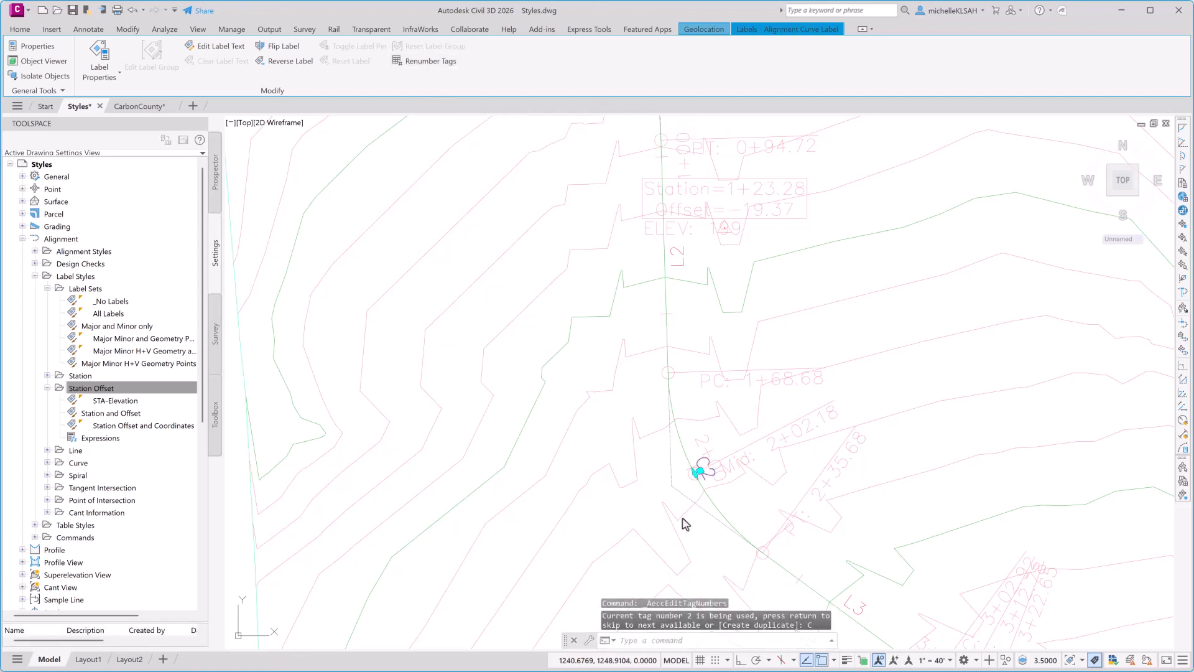
scroll(696, 473, "down", 2)
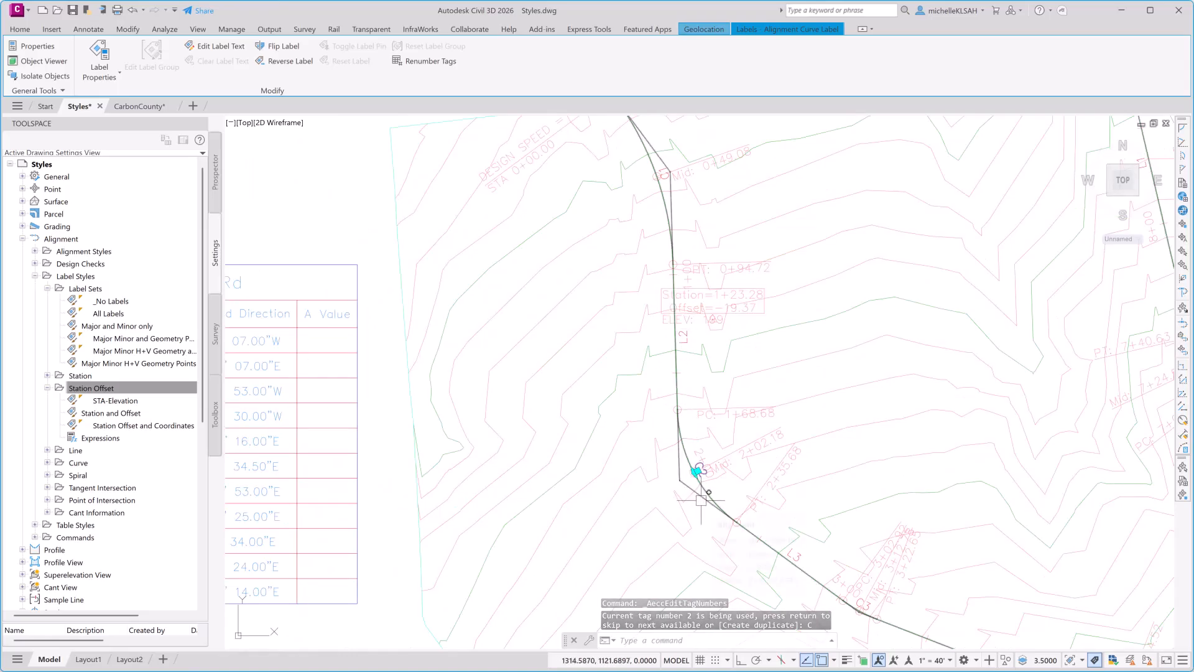
scroll(694, 492, "down", 3)
middle_click_drag(701, 500, 697, 468)
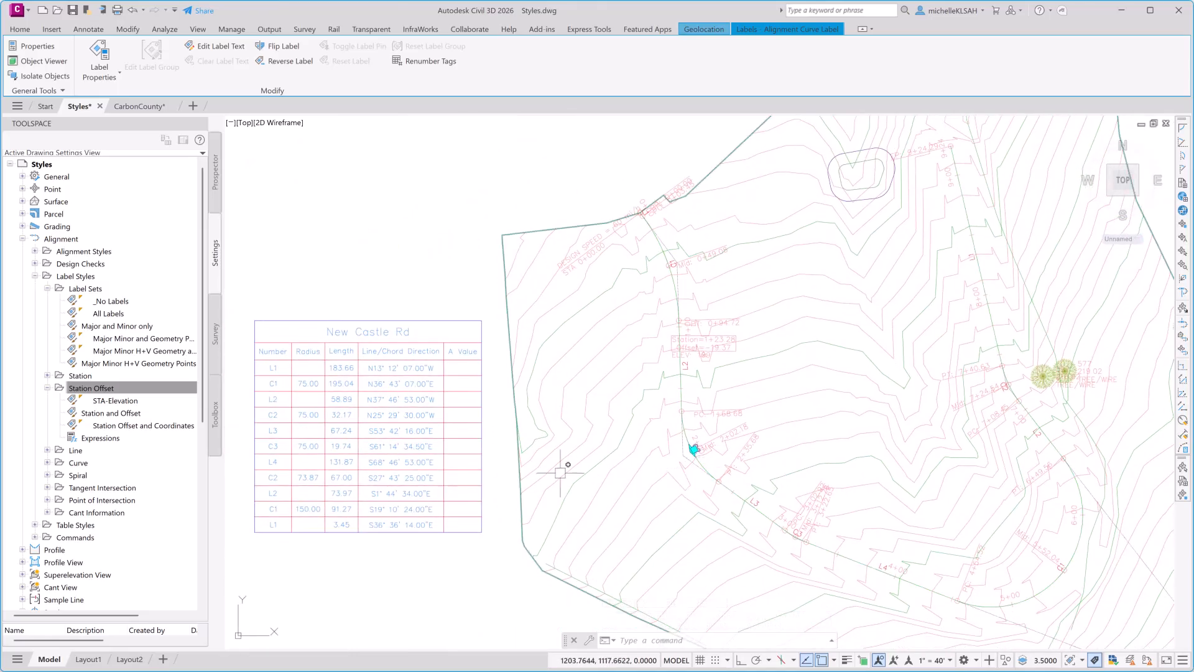